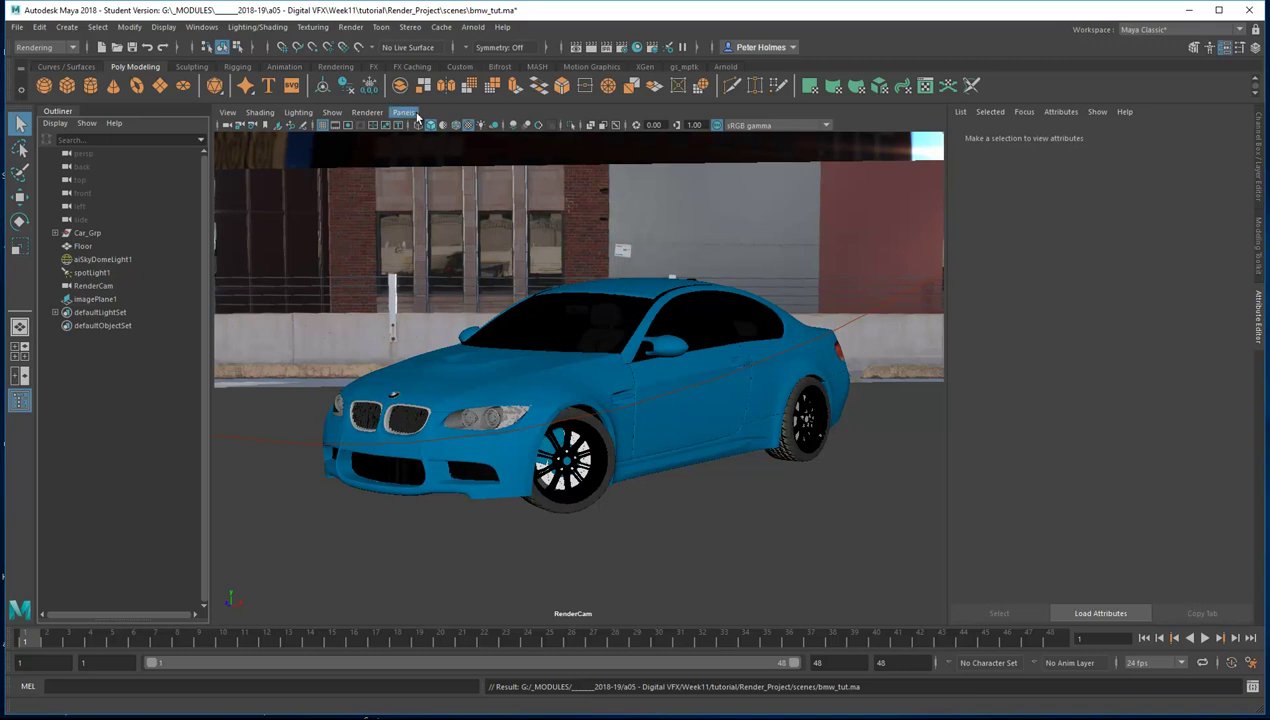
Step: Compare the car scene through the RenderCam and persp cameras, finishing in the persp view
mouse_move(435, 127)
left_click(548, 140)
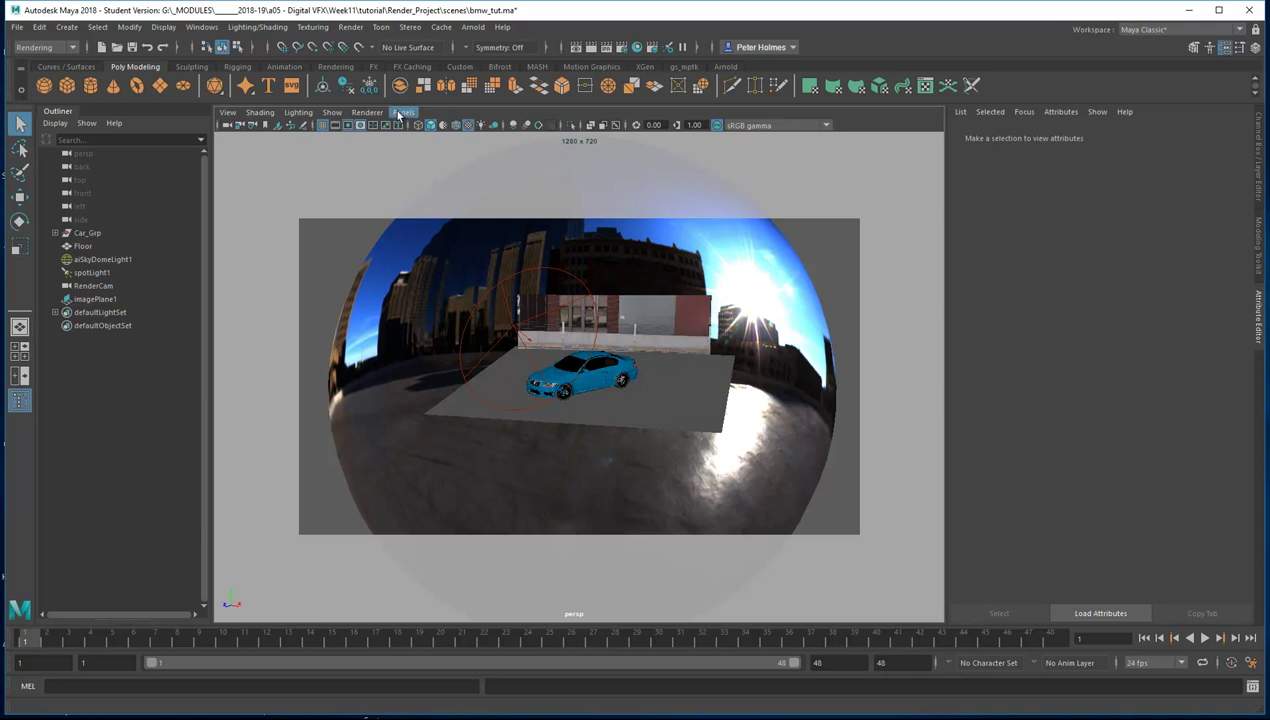
left_click(403, 112)
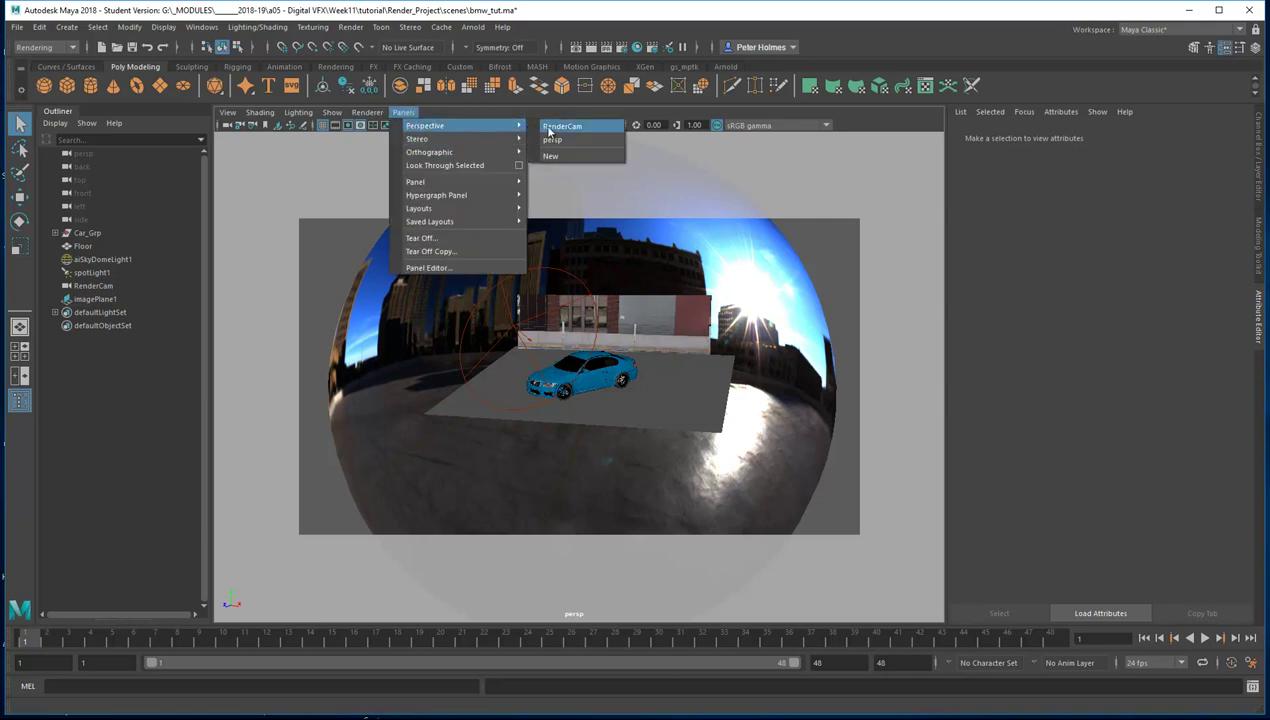
left_click(548, 140)
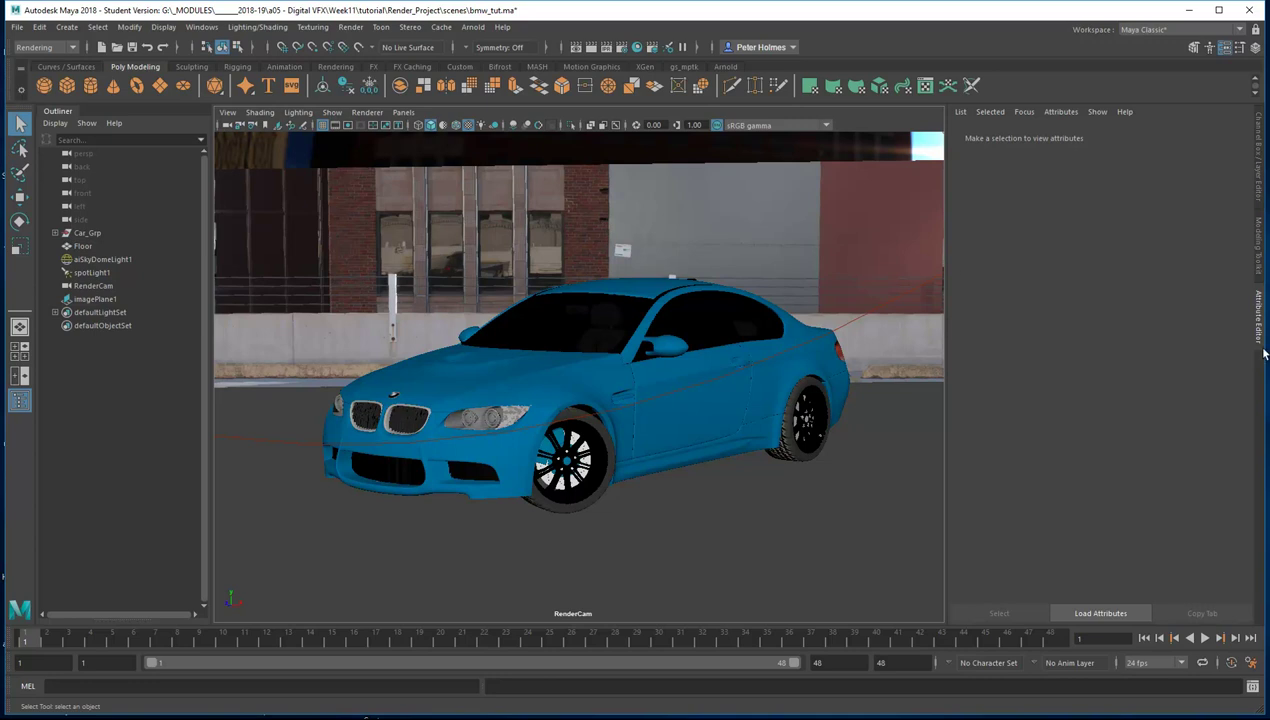
left_click(403, 112)
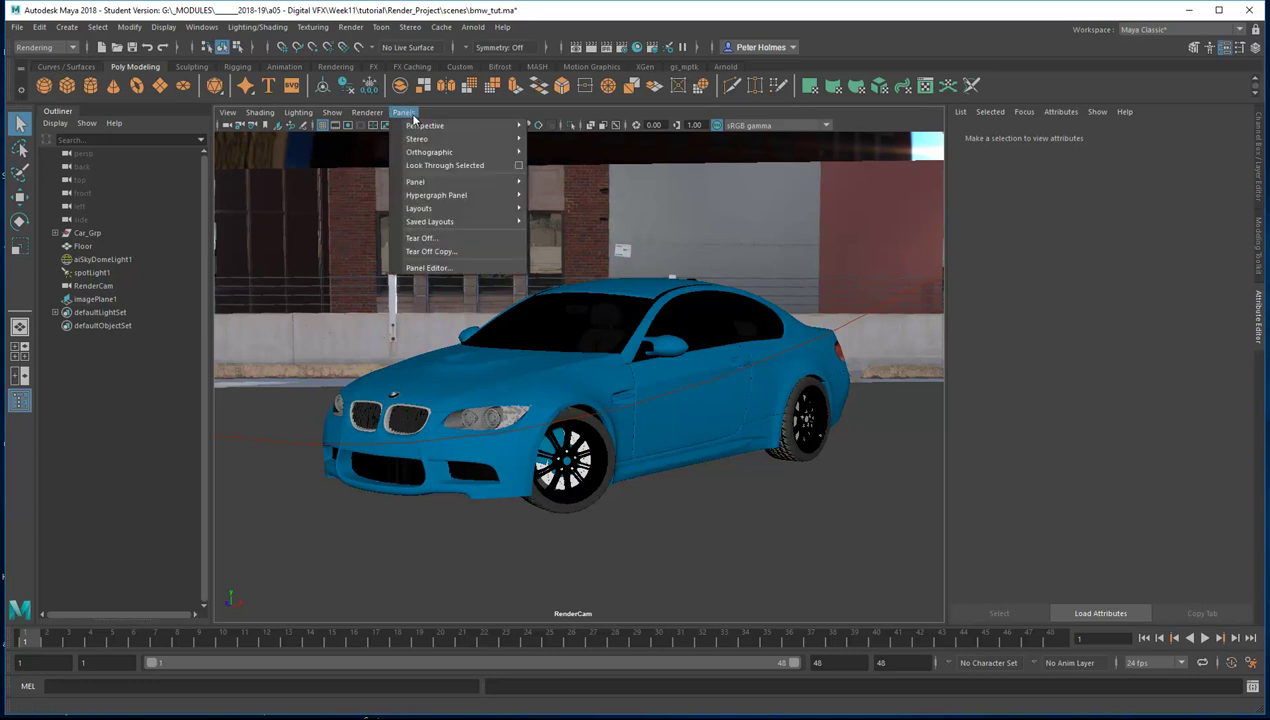
mouse_move(440, 125)
left_click(564, 142)
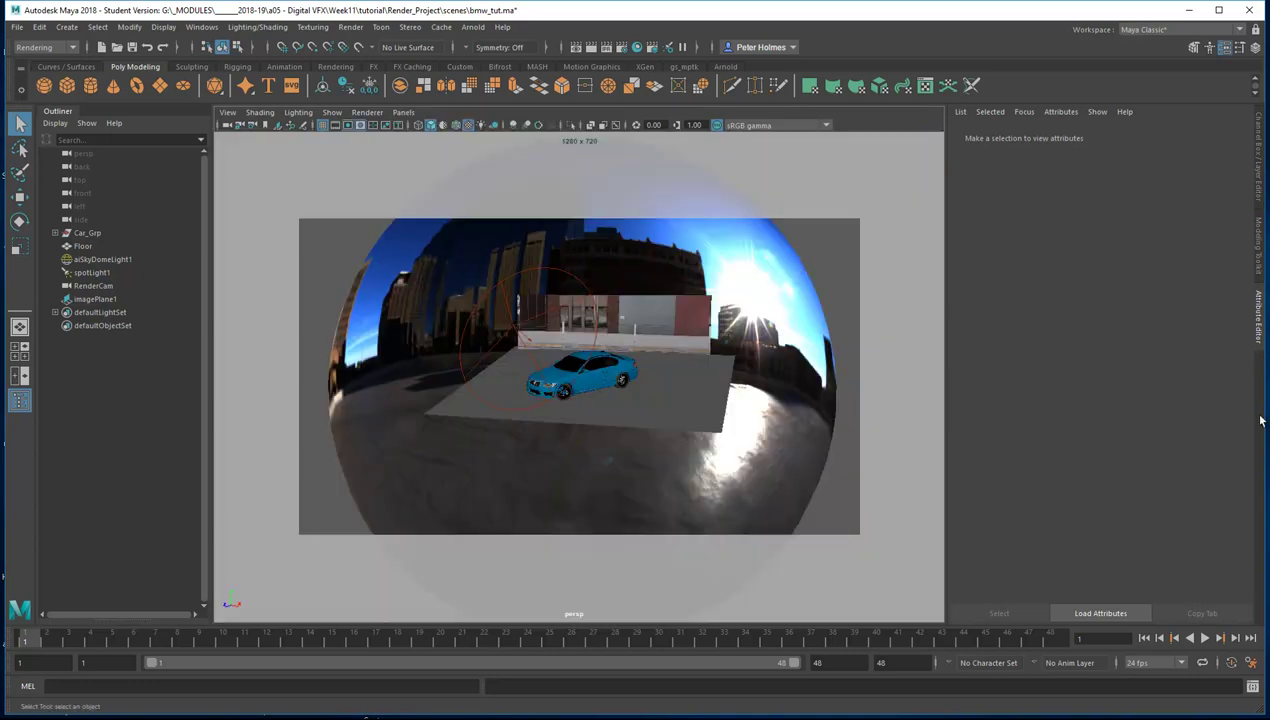
Step: Inspect the floor plane and the resolution and samples settings of the sky dome light
left_click(675, 386)
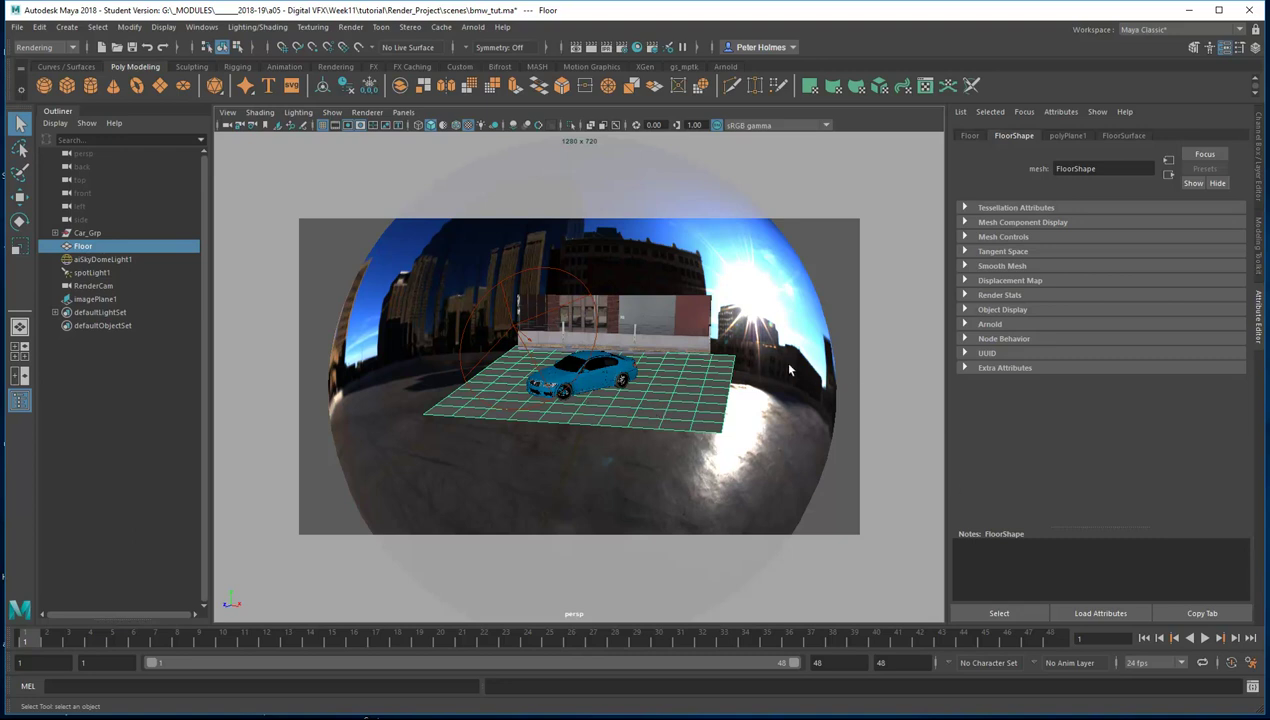
left_click(793, 330)
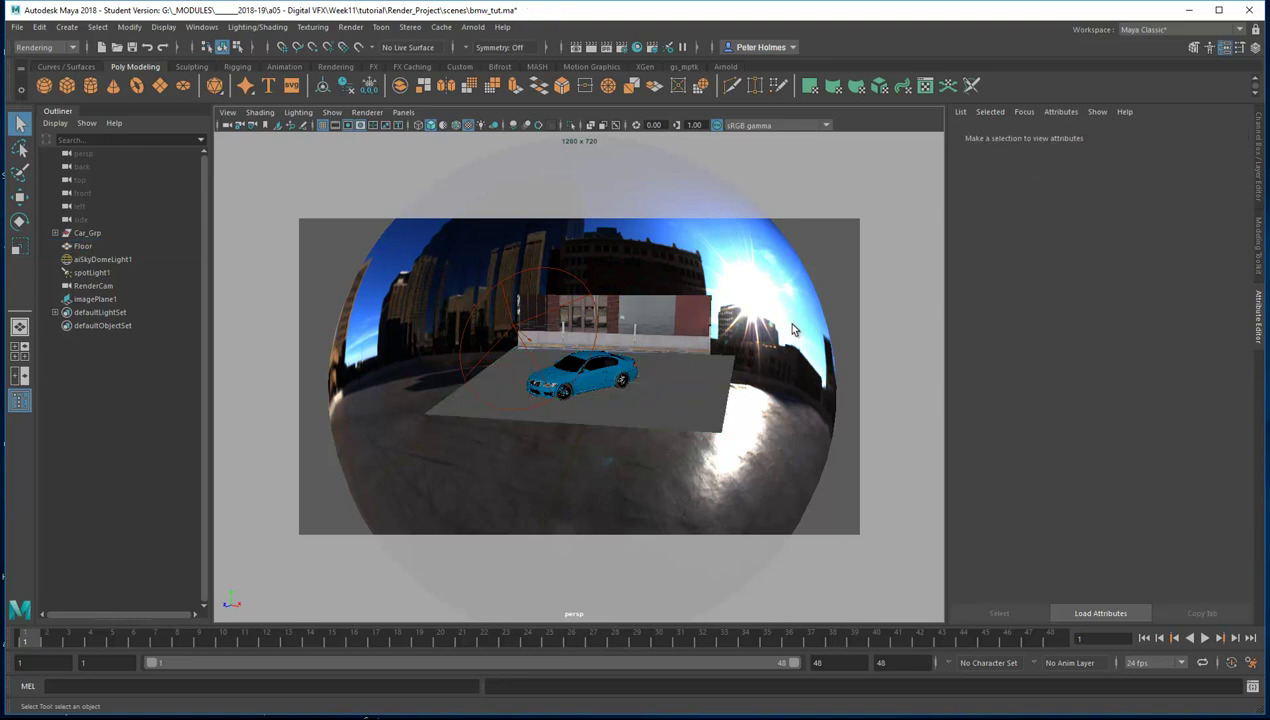
left_click(100, 259)
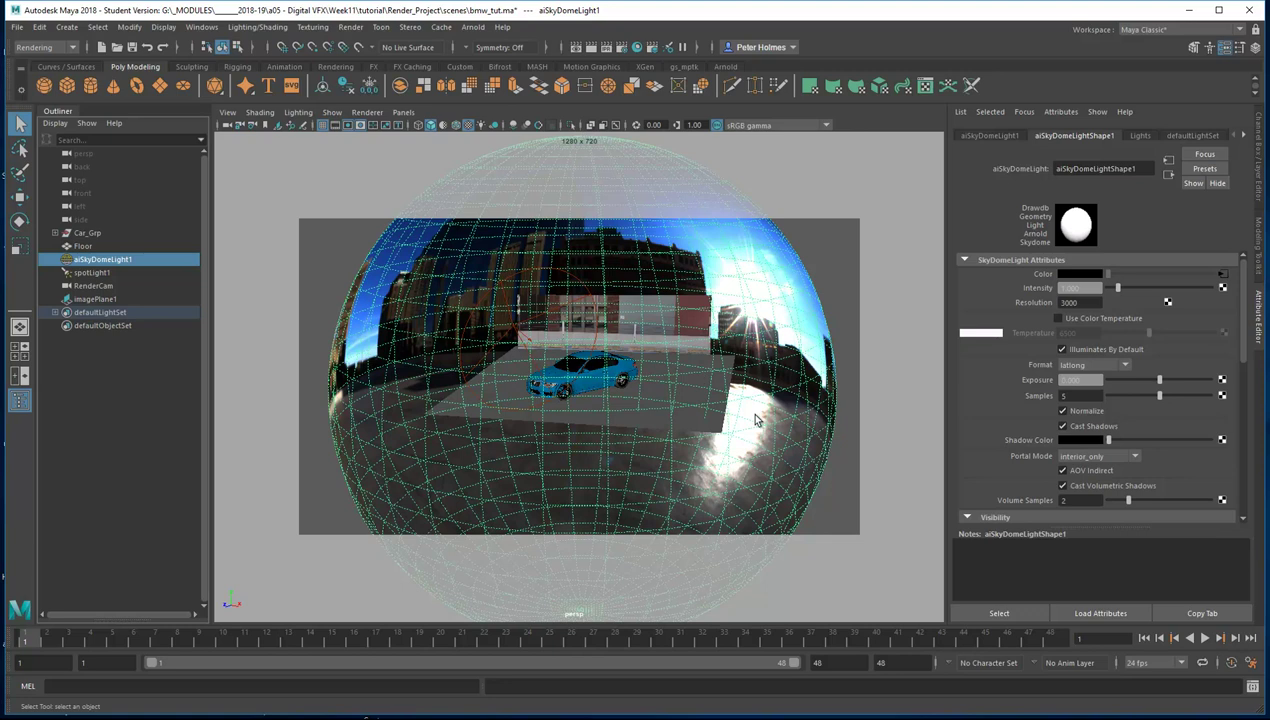
double_click(1070, 303)
double_click(1072, 395)
double_click(1074, 302)
Step: Examine the spot light's intensity and its Arnold exposure setting
left_click(515, 329)
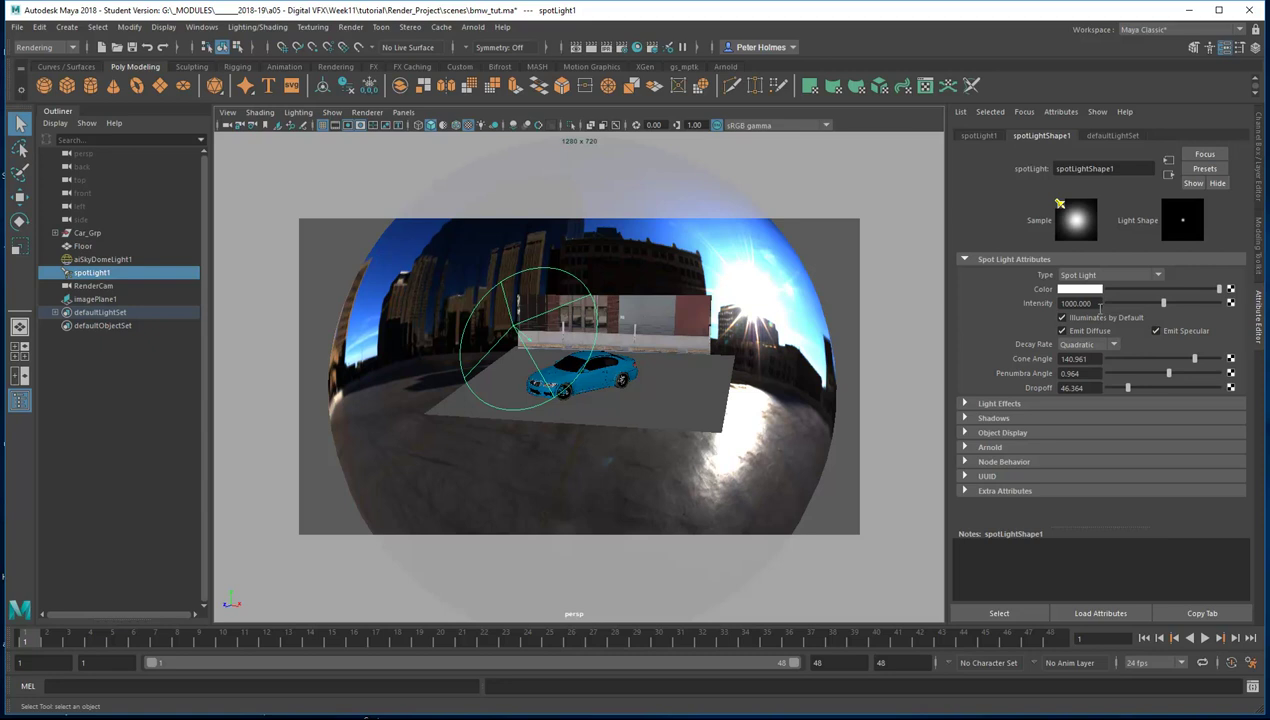
left_click(1099, 305)
left_click(965, 447)
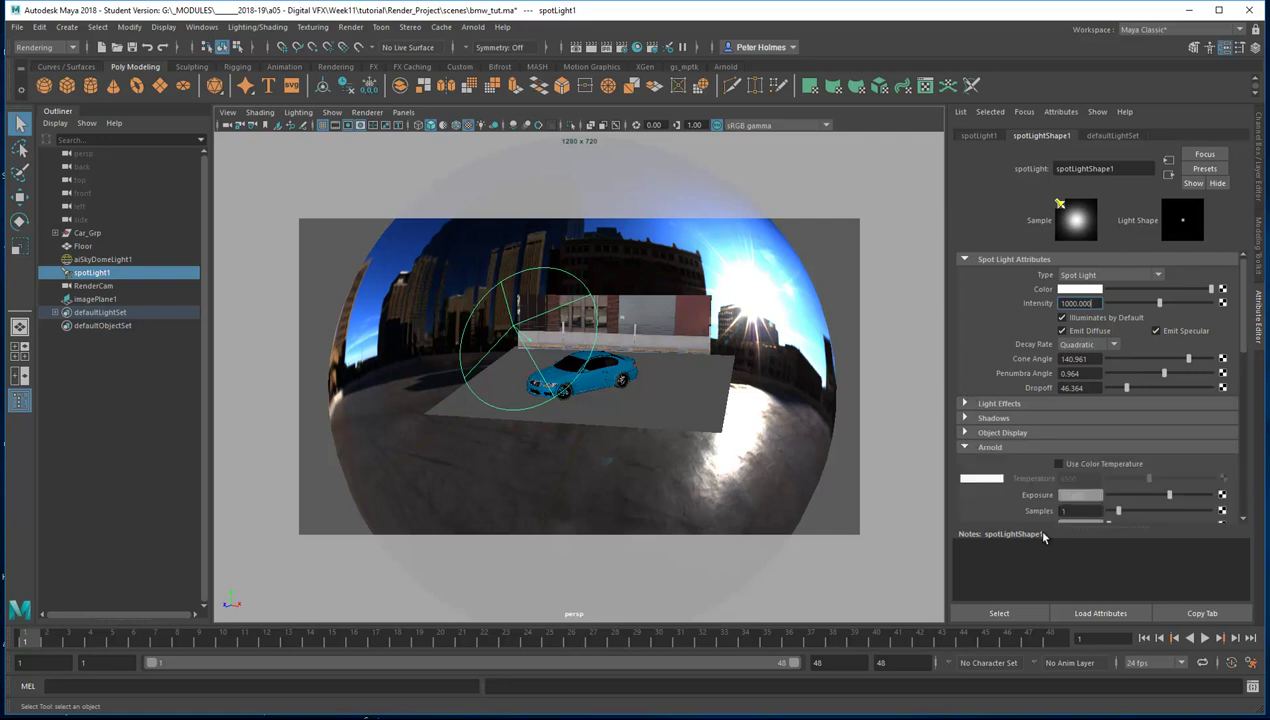
left_click(1082, 495)
double_click(1082, 495)
Step: Select the floor plane and render the scene through the RenderCam camera with Arnold
left_click(697, 420)
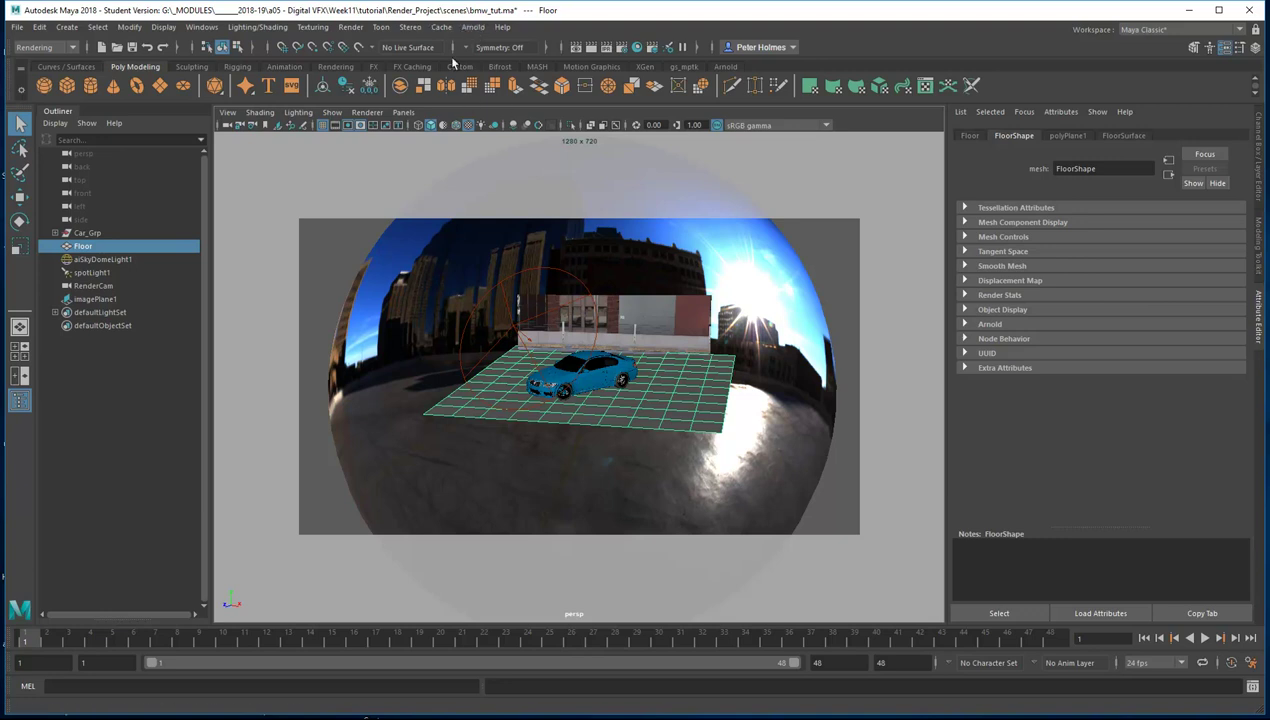
left_click(403, 112)
mouse_move(426, 127)
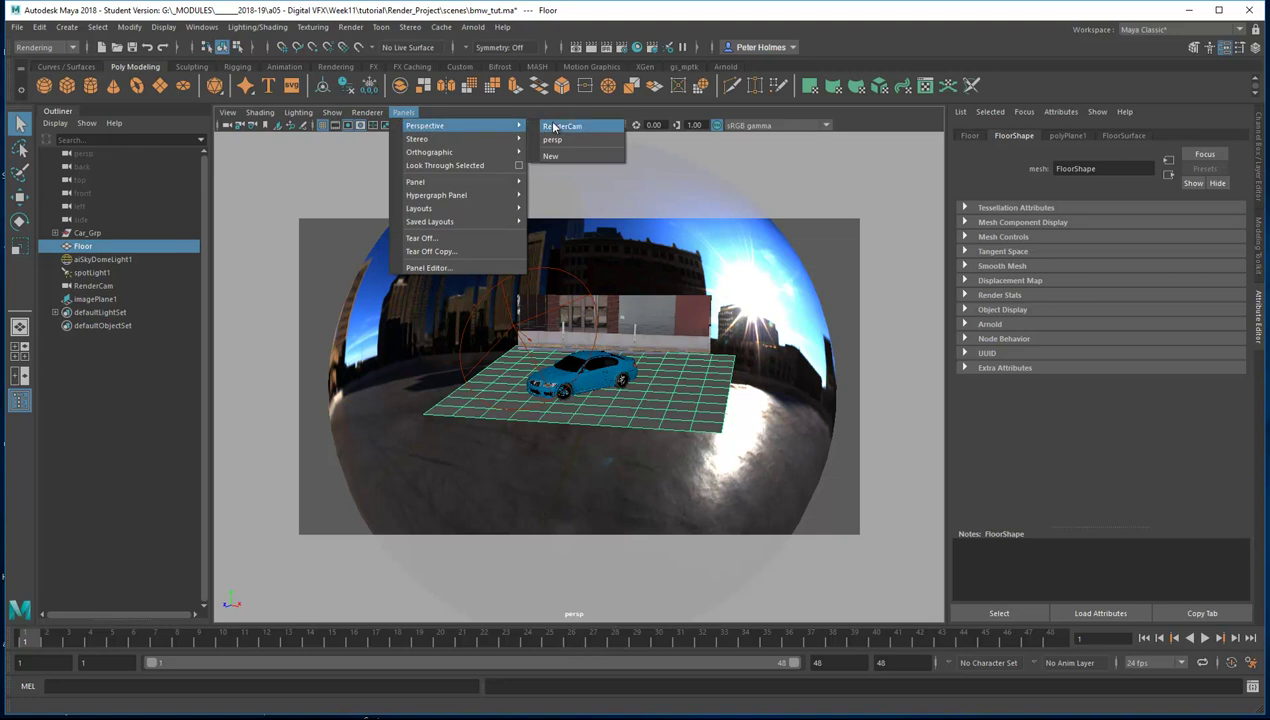
left_click(553, 128)
left_click(473, 27)
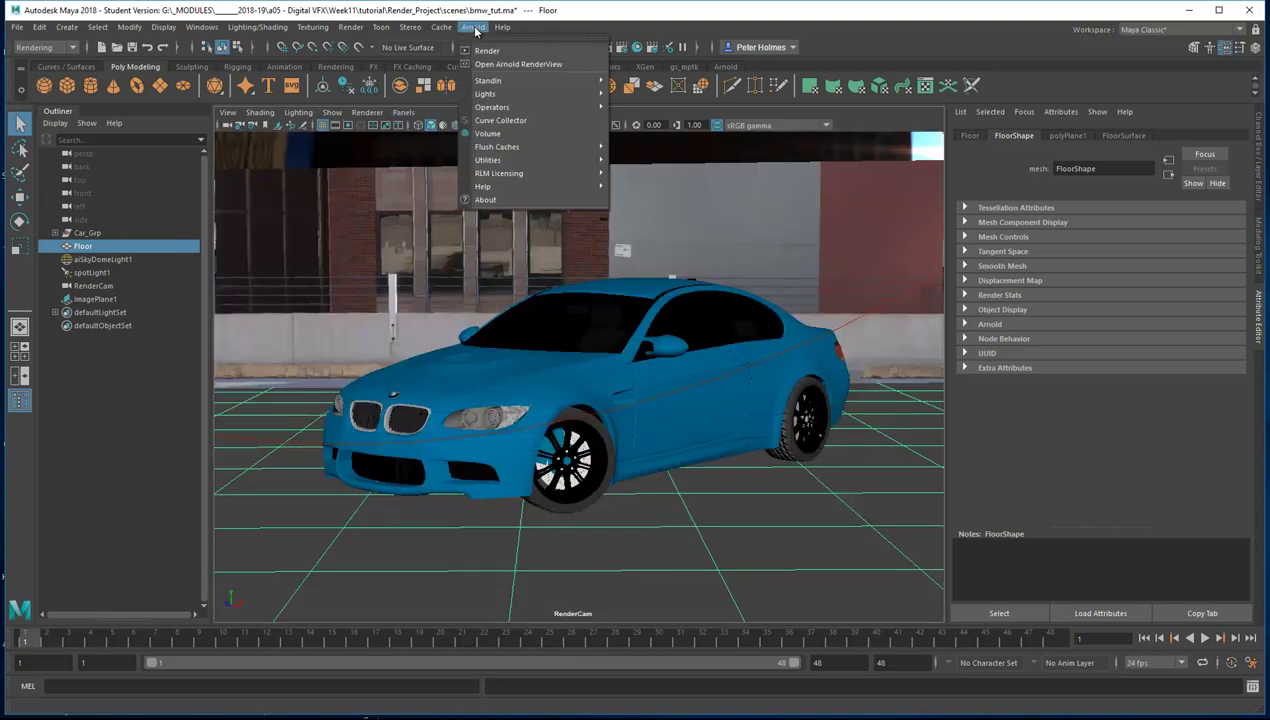
left_click(488, 51)
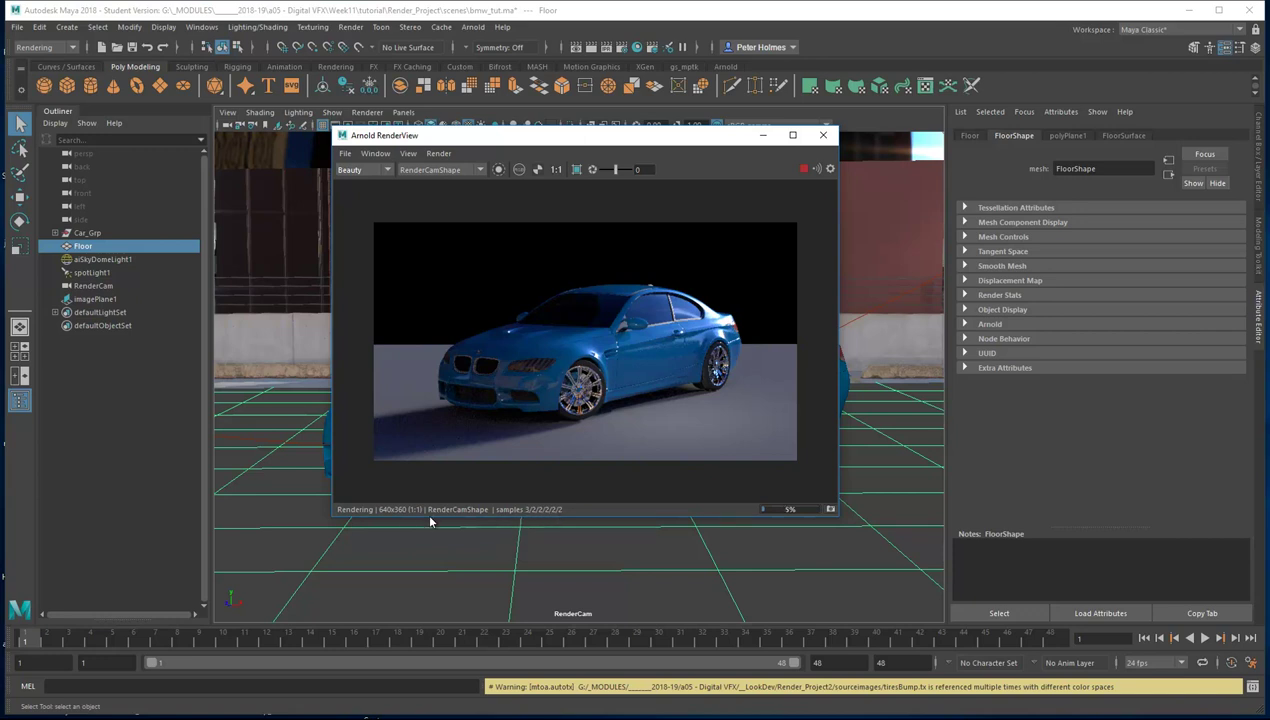
Step: Check the render view's test resolution options and close the render window
left_click(408, 155)
left_click(408, 155)
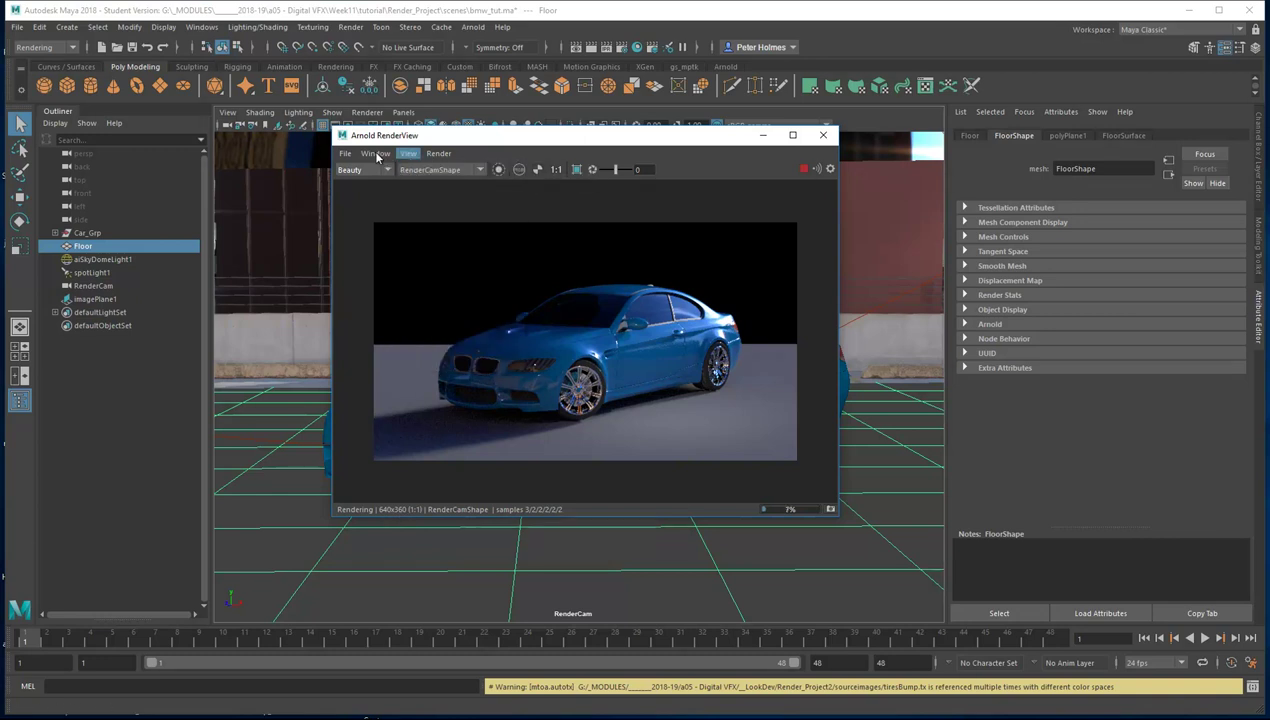
left_click(408, 155)
mouse_move(445, 280)
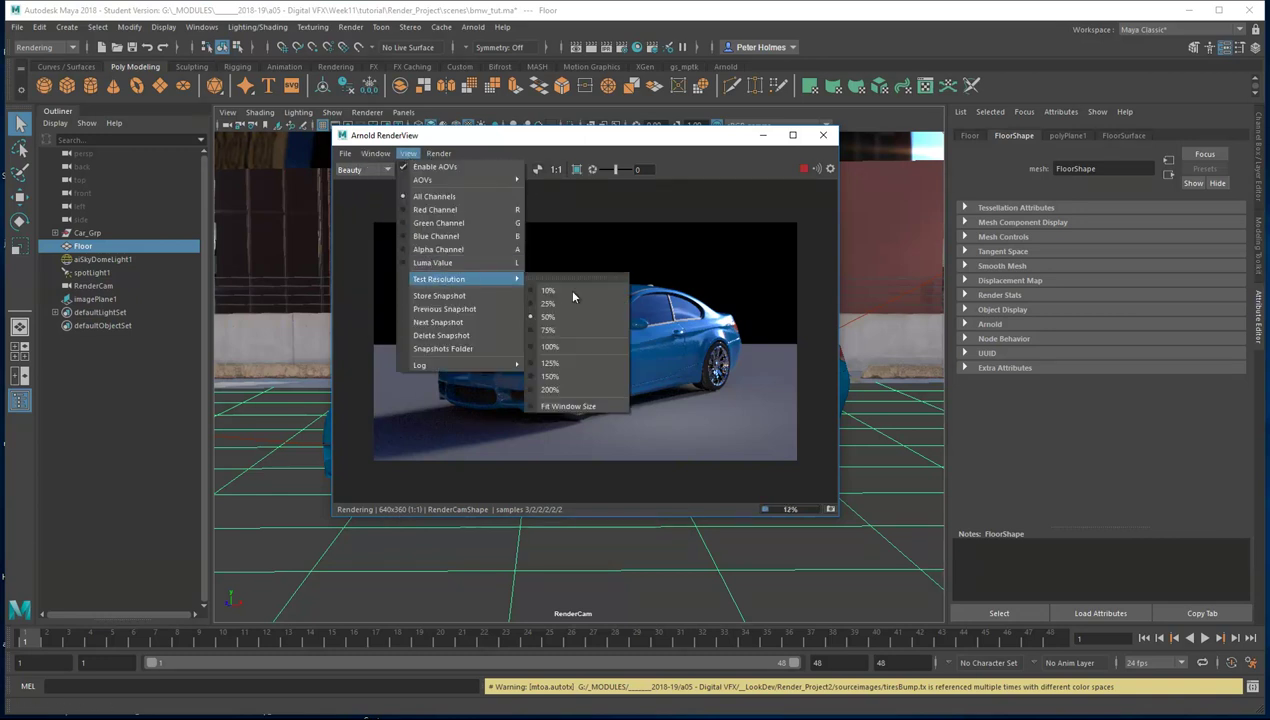
left_click(484, 146)
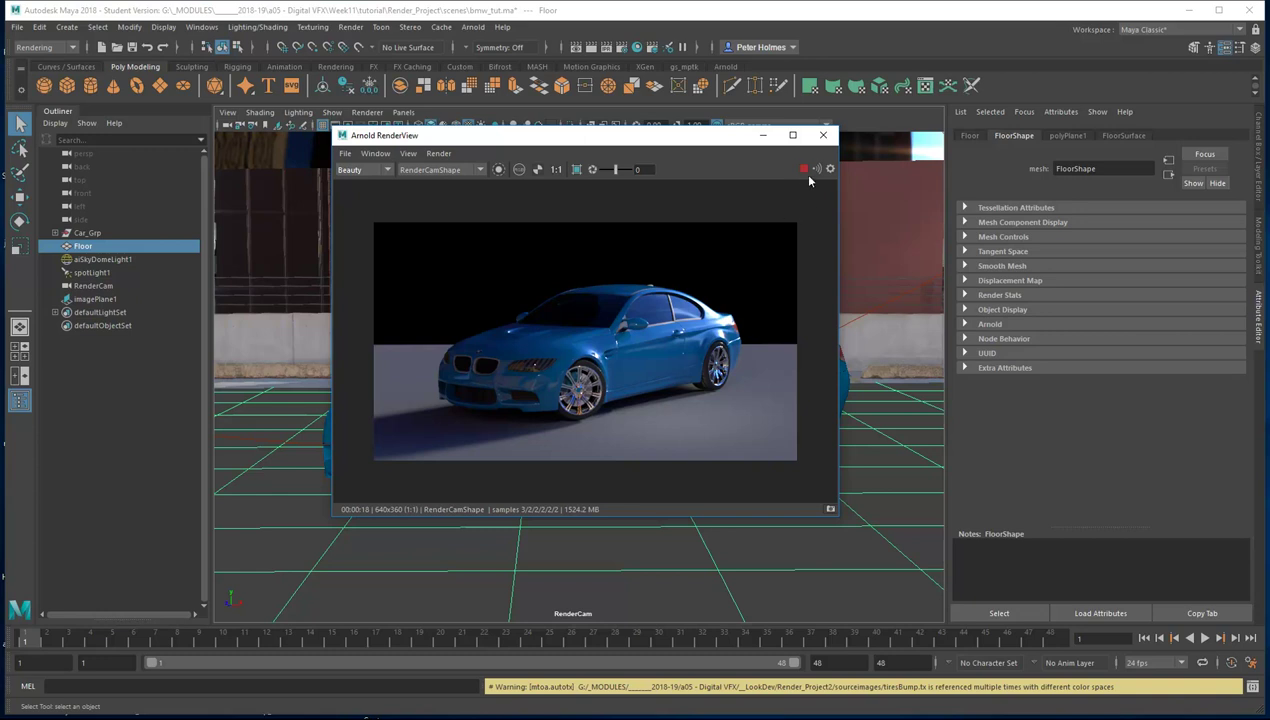
left_click(823, 134)
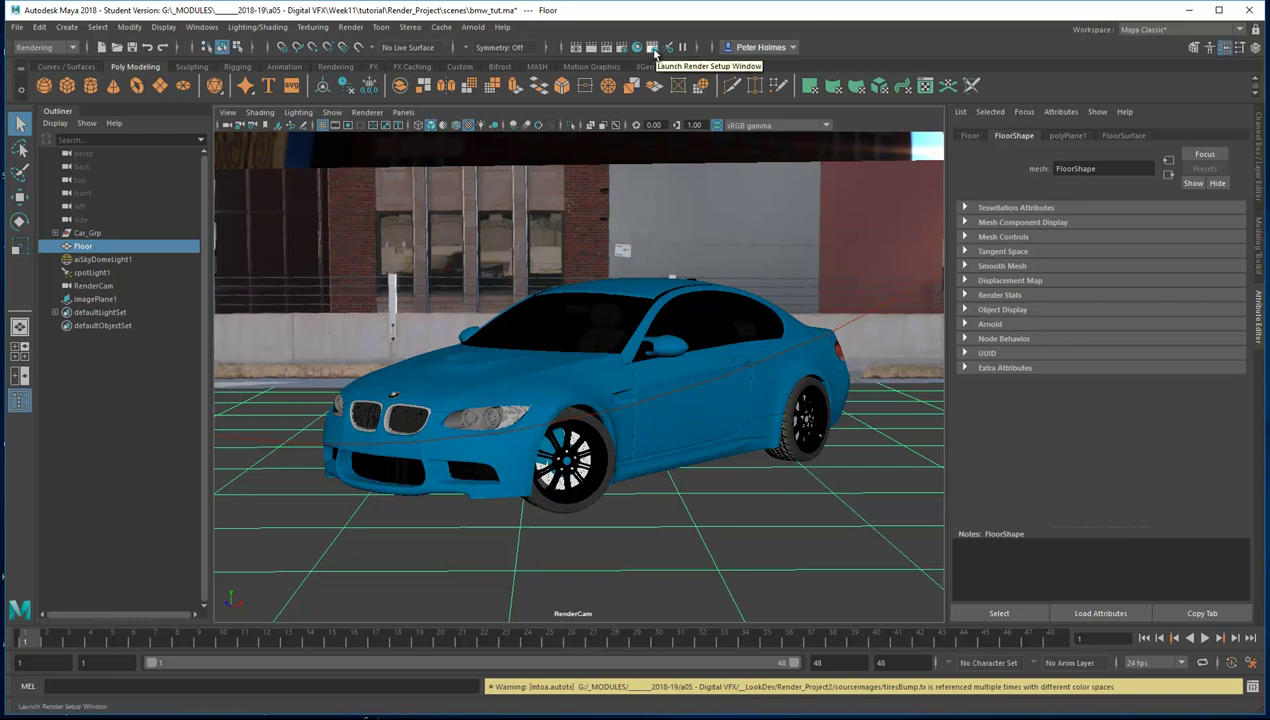
Step: Open the Render Setup window to examine its scene entries and layer area, and close it
left_click(652, 47)
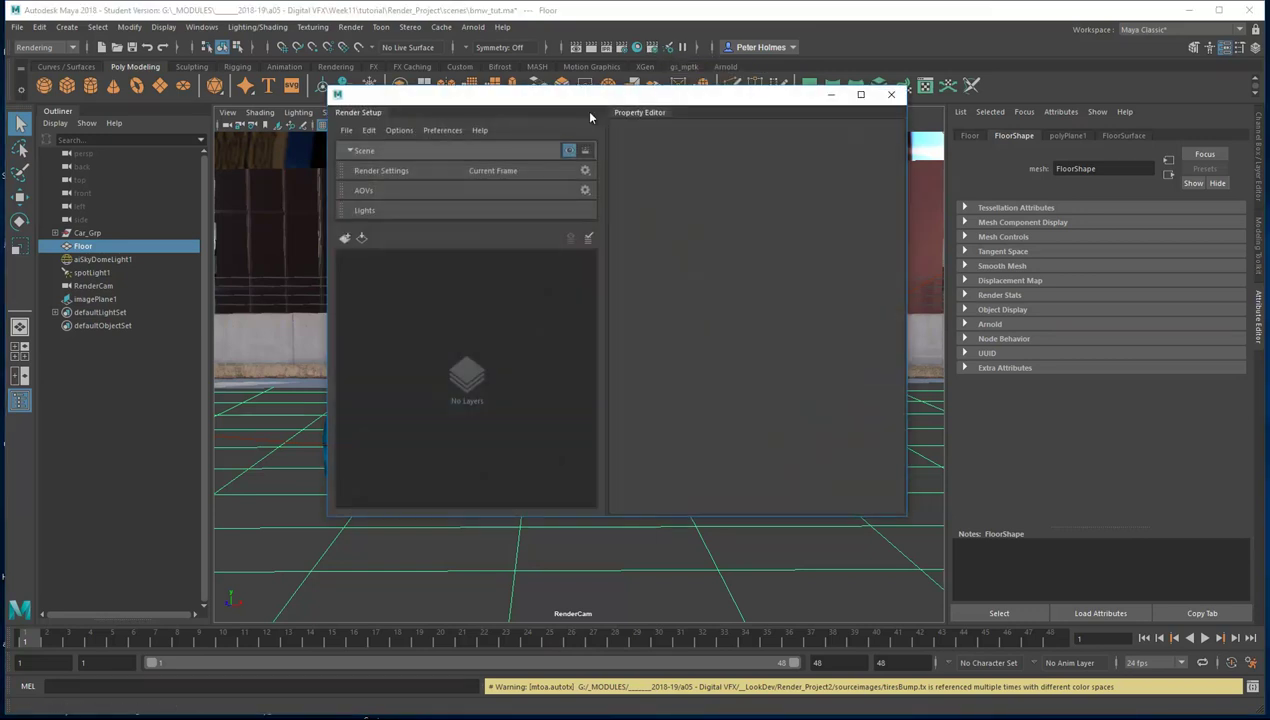
left_click_drag(593, 100, 614, 142)
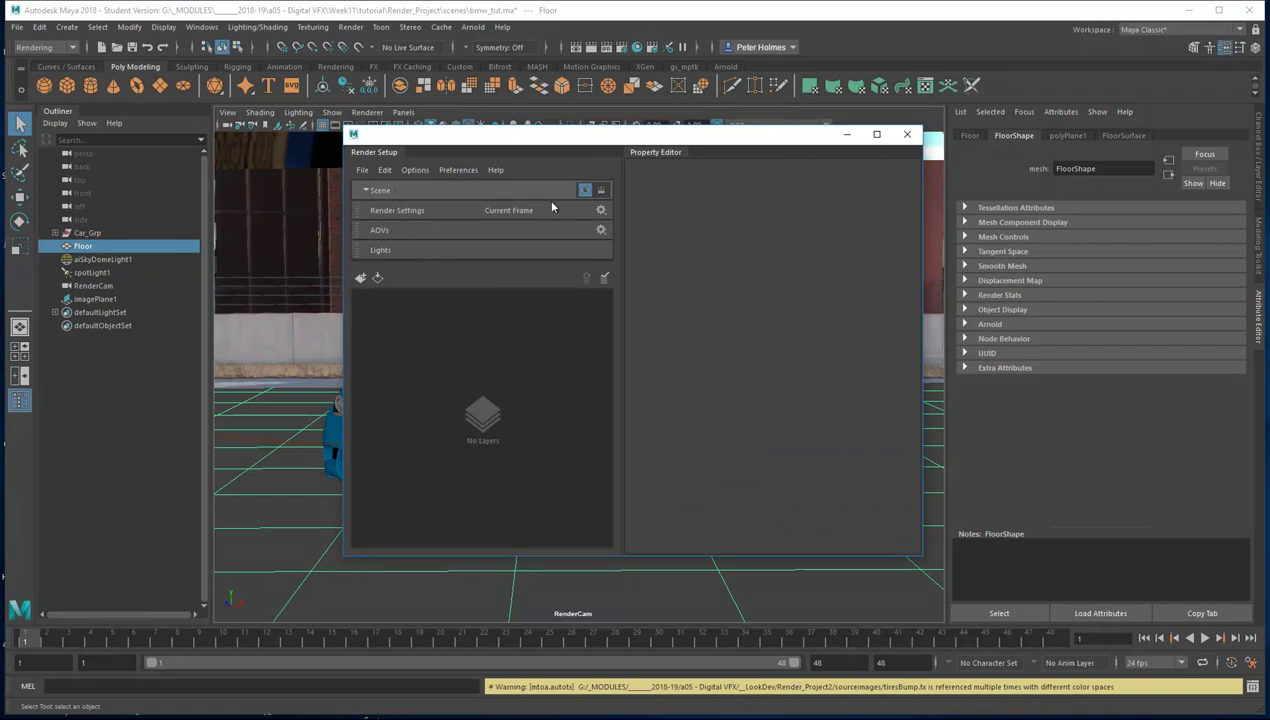
left_click(585, 191)
left_click(906, 134)
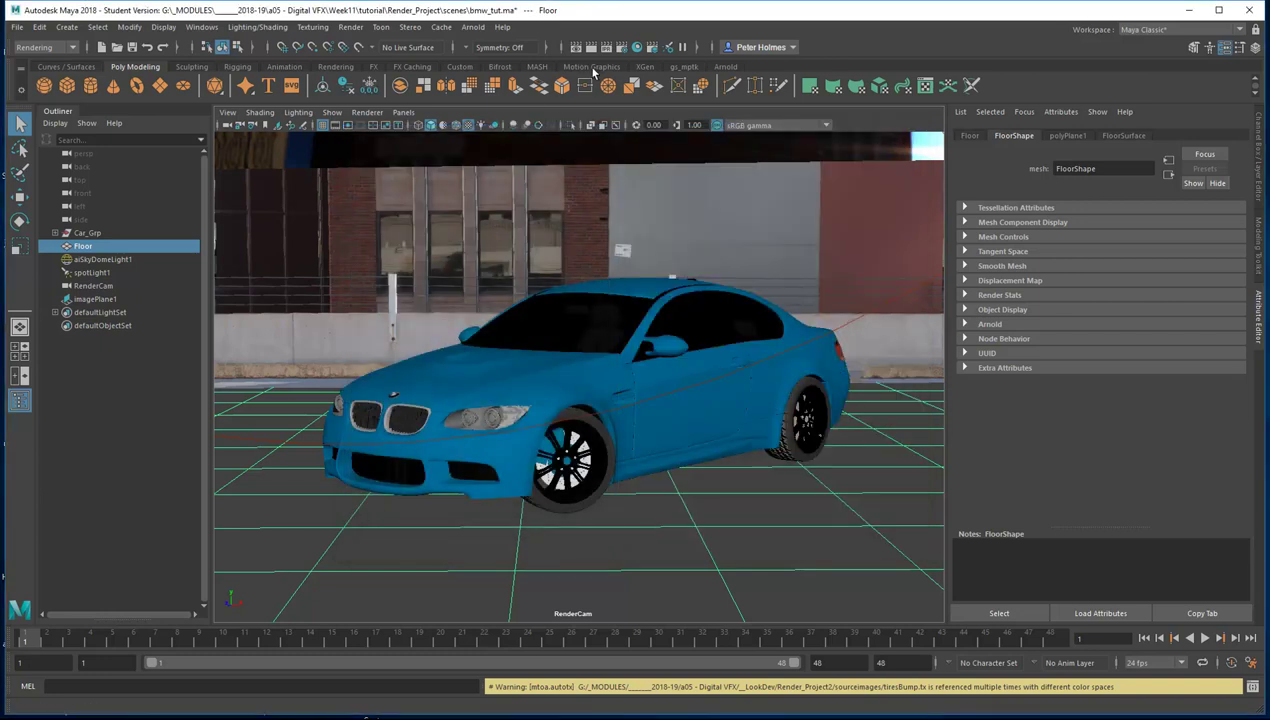
Step: Open the Render Settings and review the common output, camera and Arnold sampling settings
left_click(620, 50)
left_click_drag(590, 94, 436, 54)
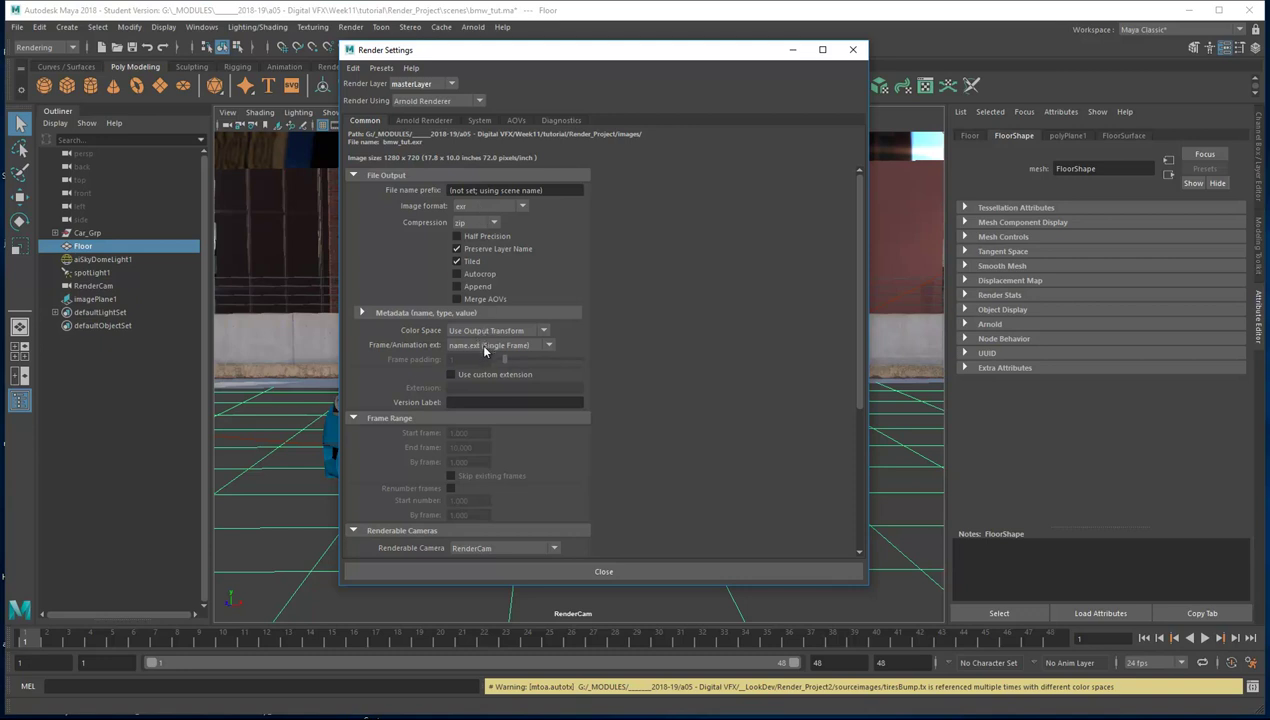
scroll(481, 418, "down", 1)
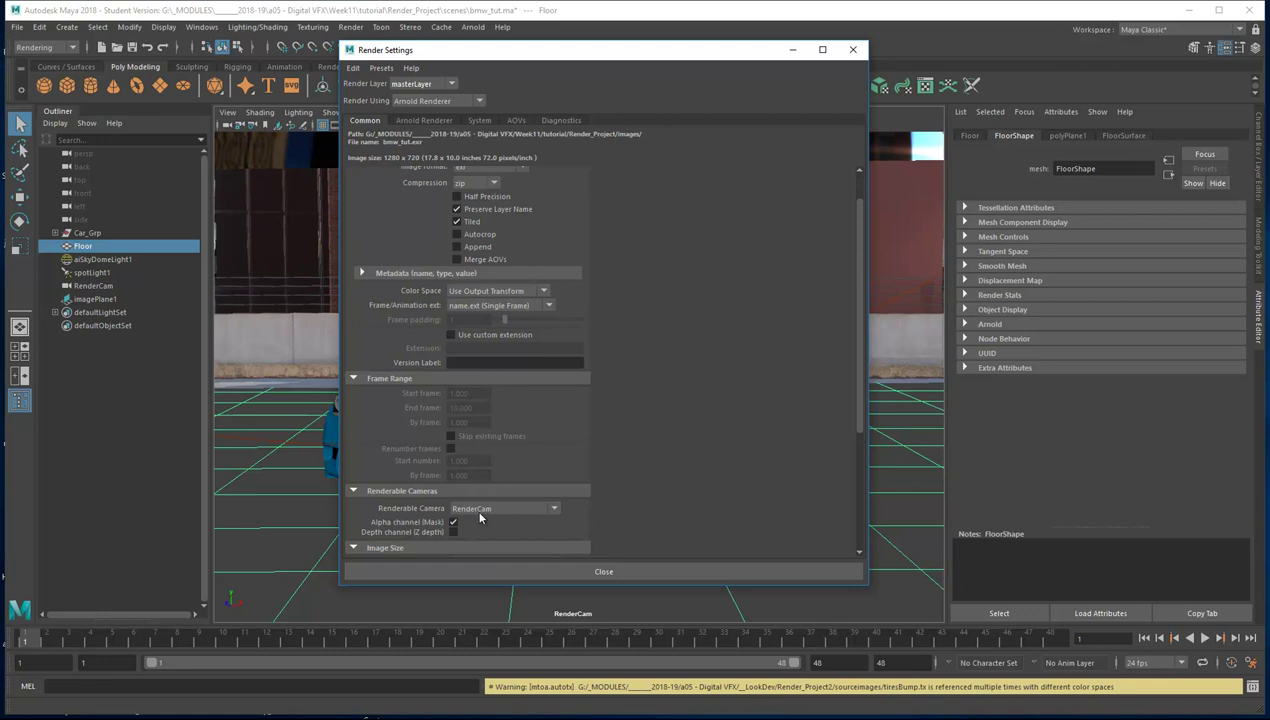
left_click_drag(860, 315, 697, 222)
left_click_drag(855, 235, 848, 360)
left_click_drag(855, 414, 803, 196)
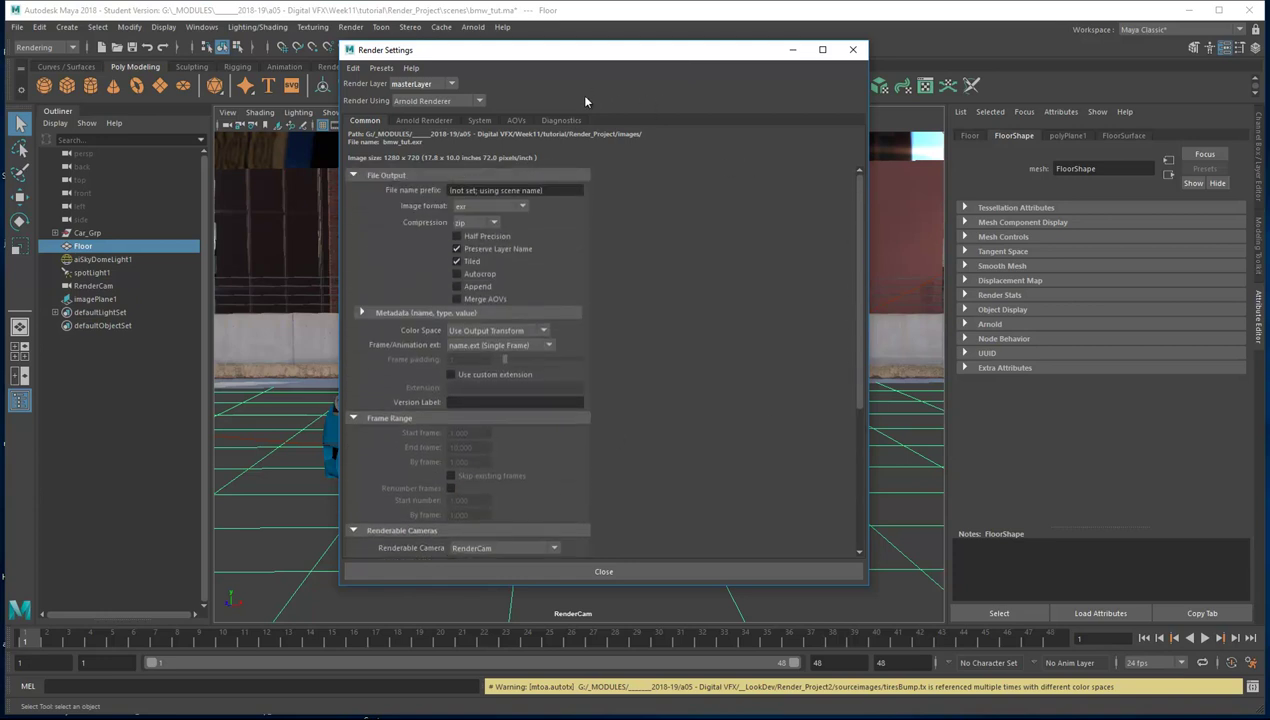
left_click(410, 121)
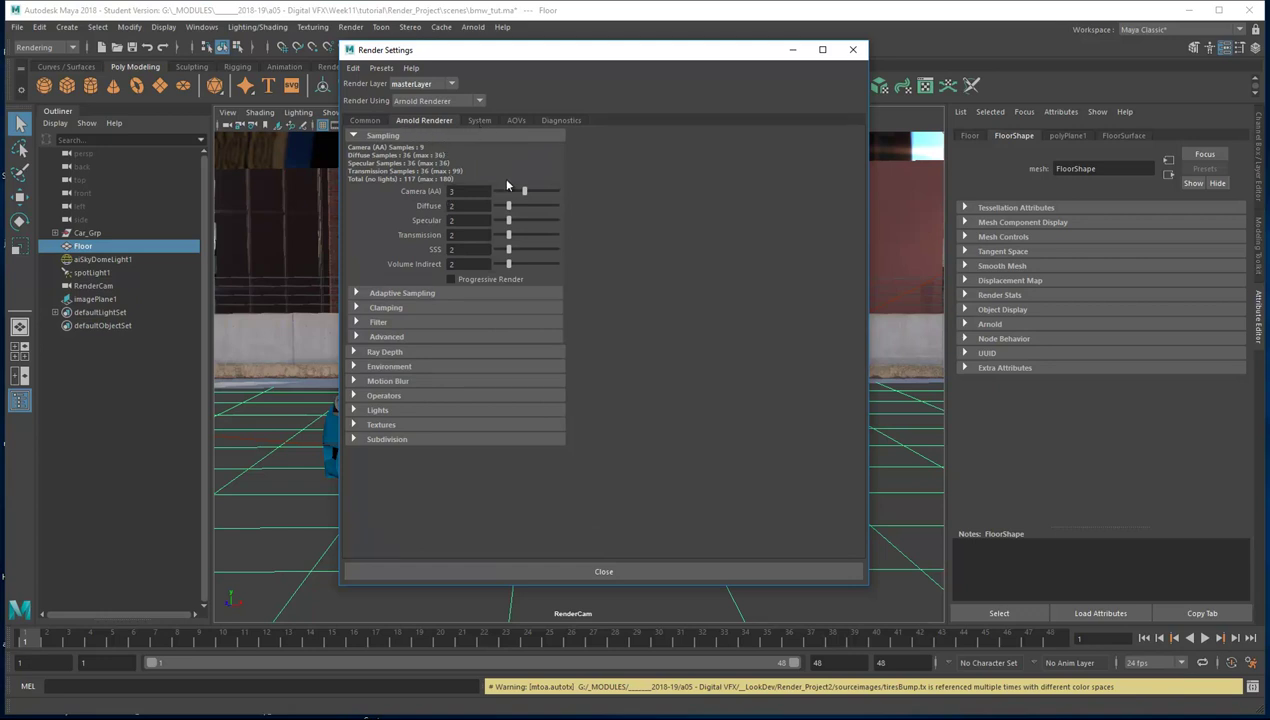
Step: Select background, coat, diffuse_direct and diffuse_indirect among the available AOVs in the Render Settings
left_click(516, 121)
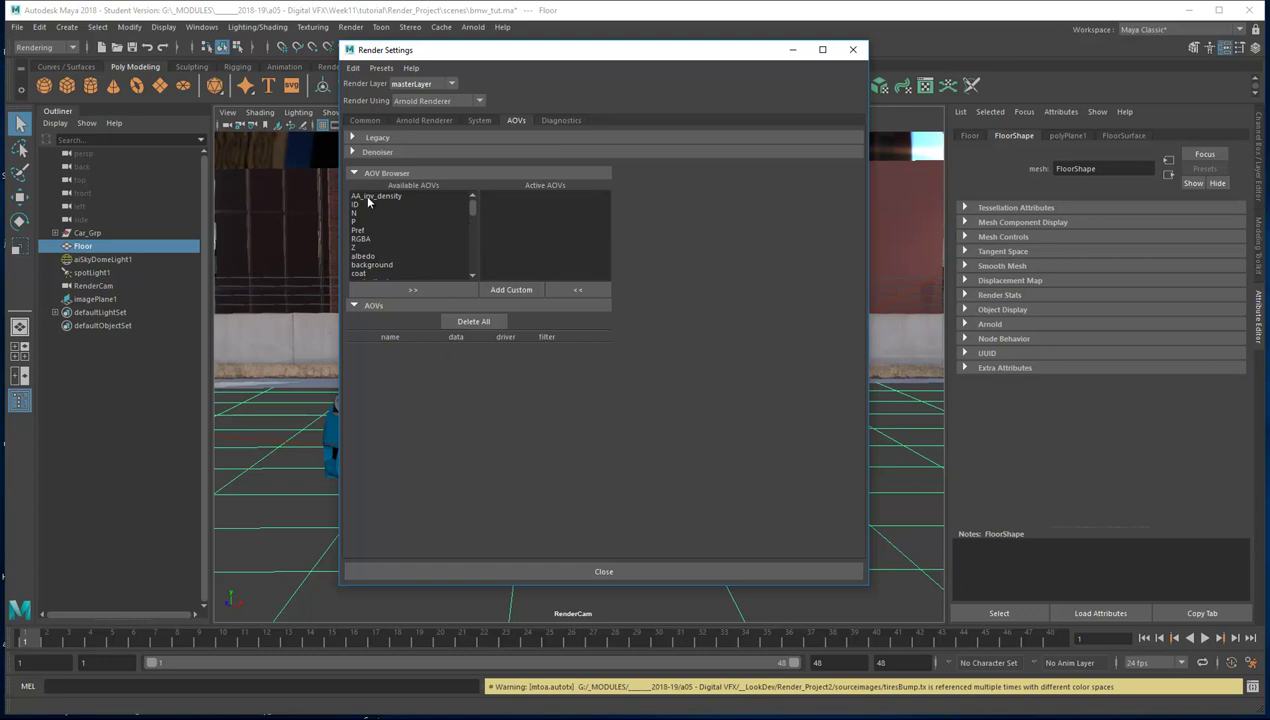
mouse_move(473, 208)
left_mouse_down()
mouse_move(477, 288)
mouse_move(480, 190)
mouse_move(466, 196)
left_mouse_up()
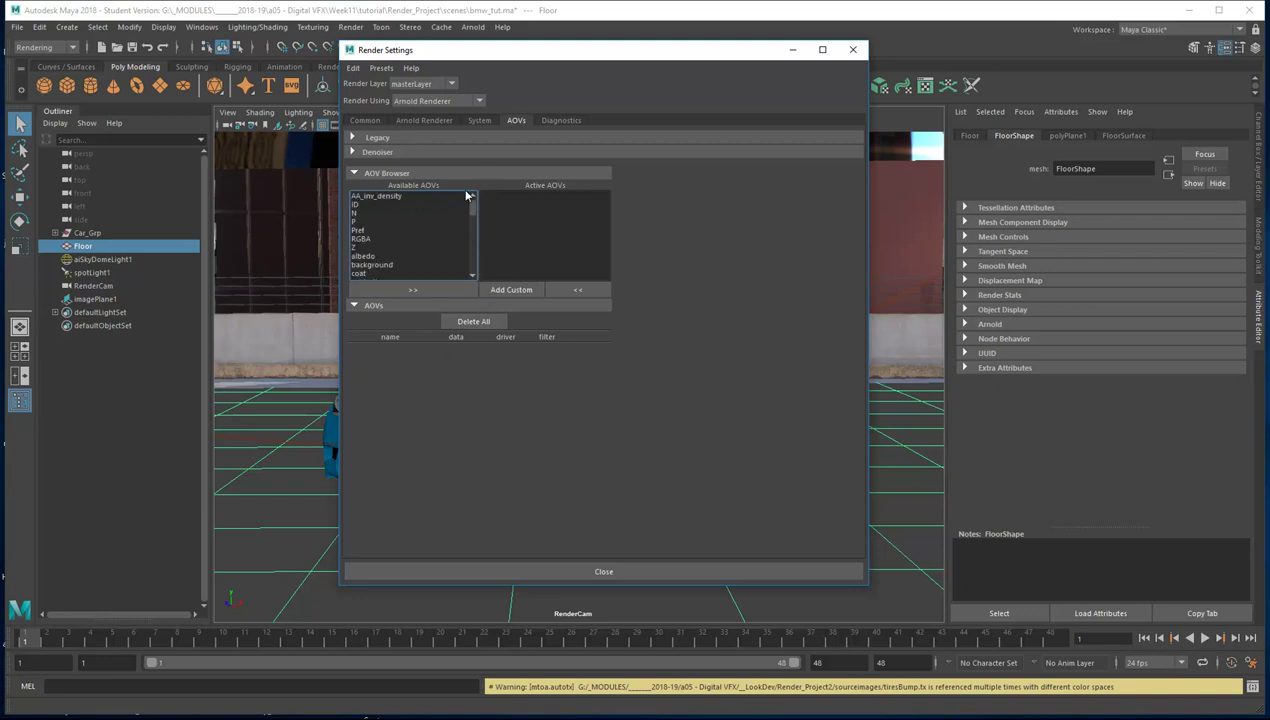
left_click(380, 265)
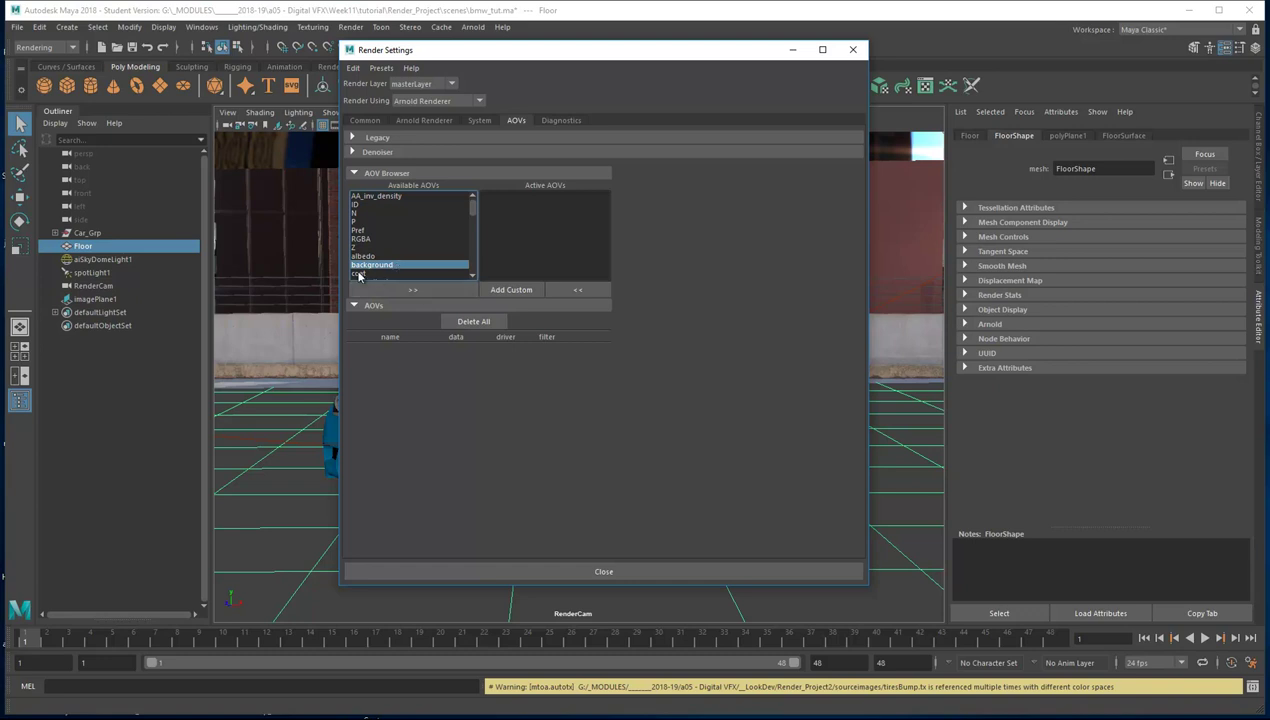
left_click(359, 277, "shift")
scroll(413, 271, "down", 2)
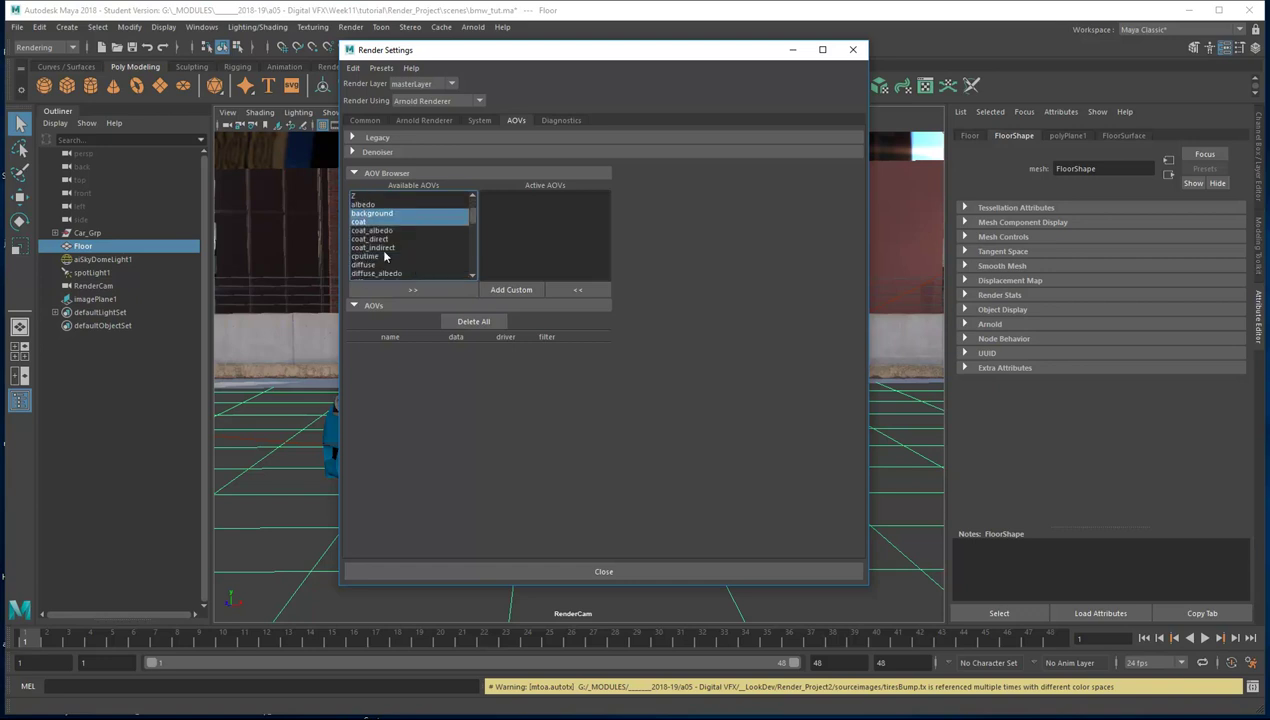
scroll(385, 256, "down", 1)
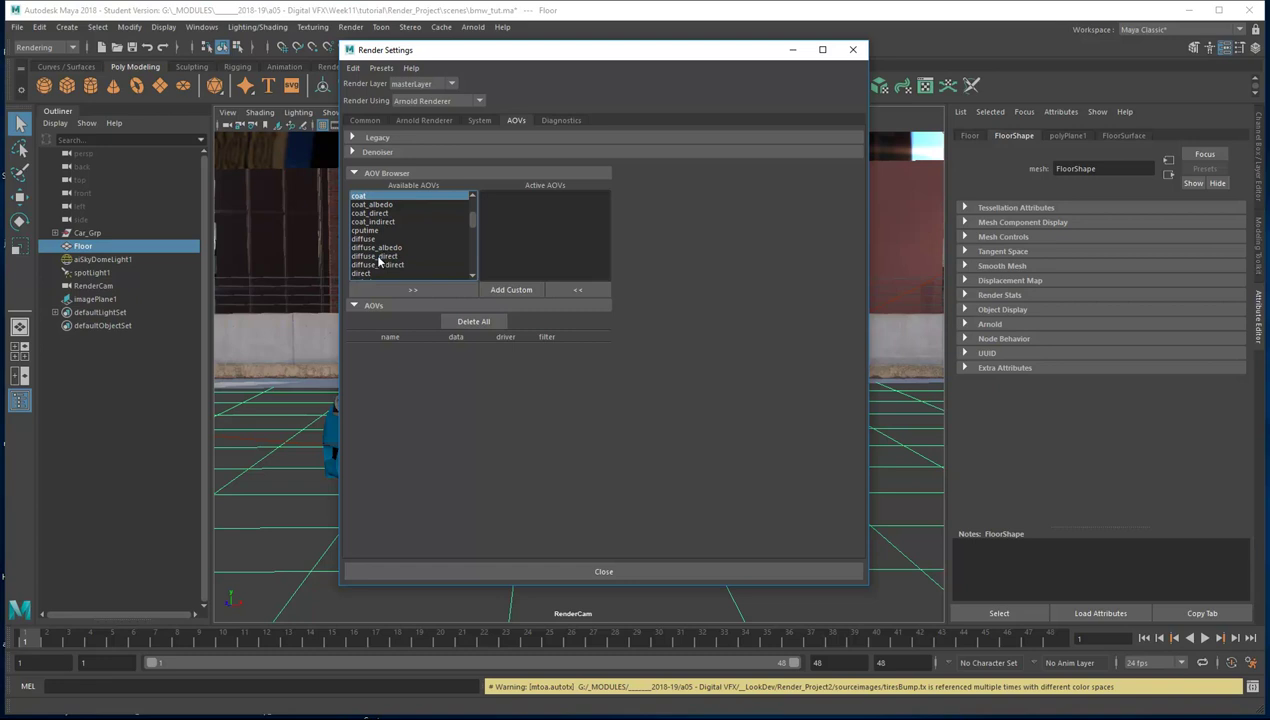
left_click(381, 256, "ctrl")
left_click(379, 265, "ctrl")
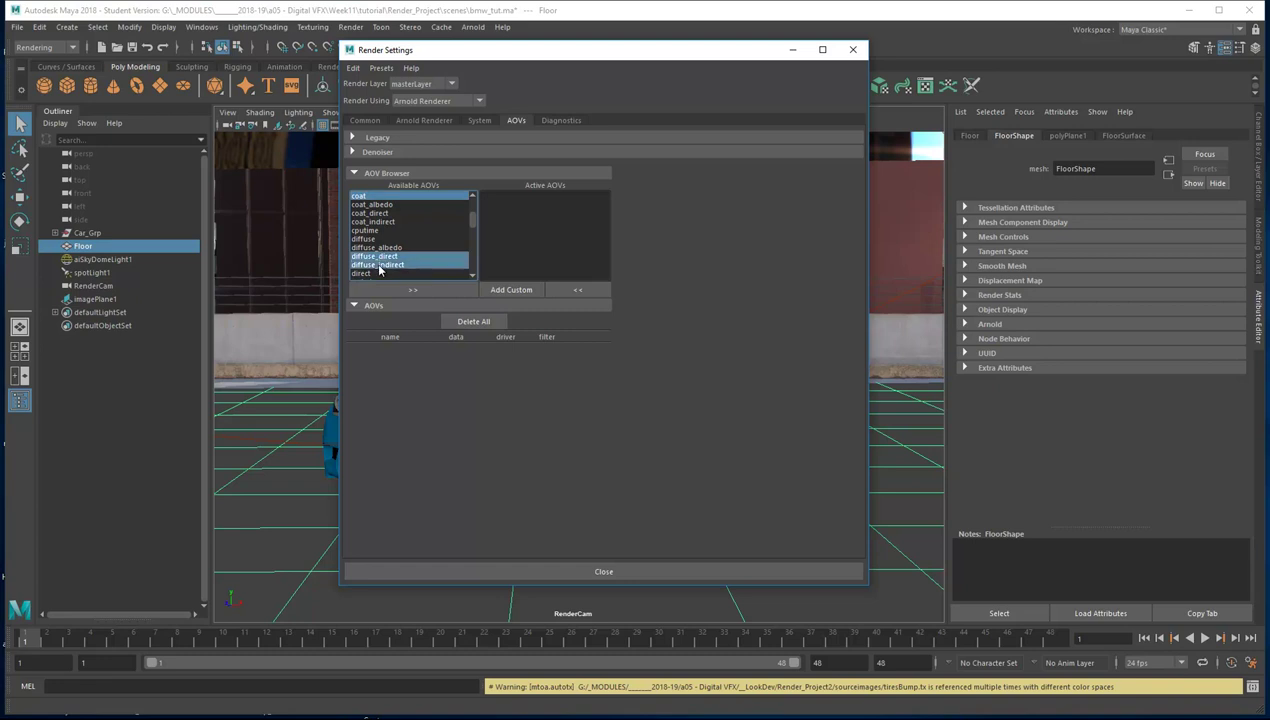
scroll(379, 268, "down", 1)
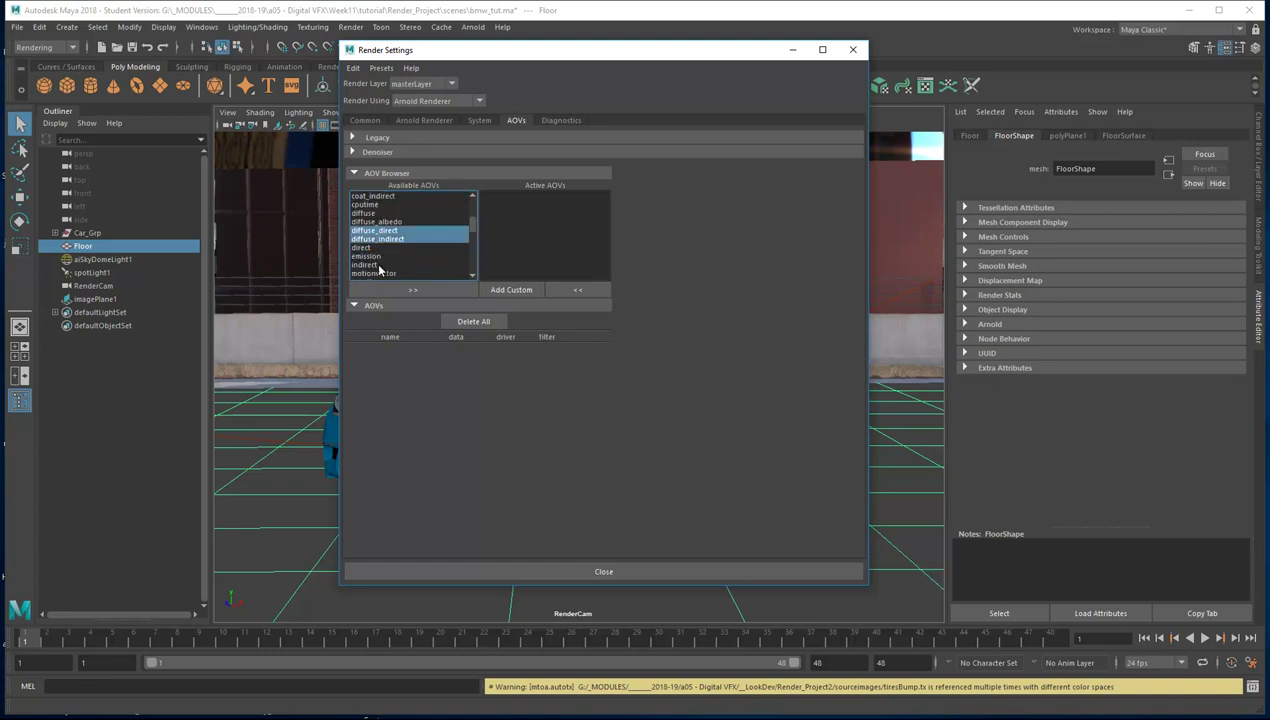
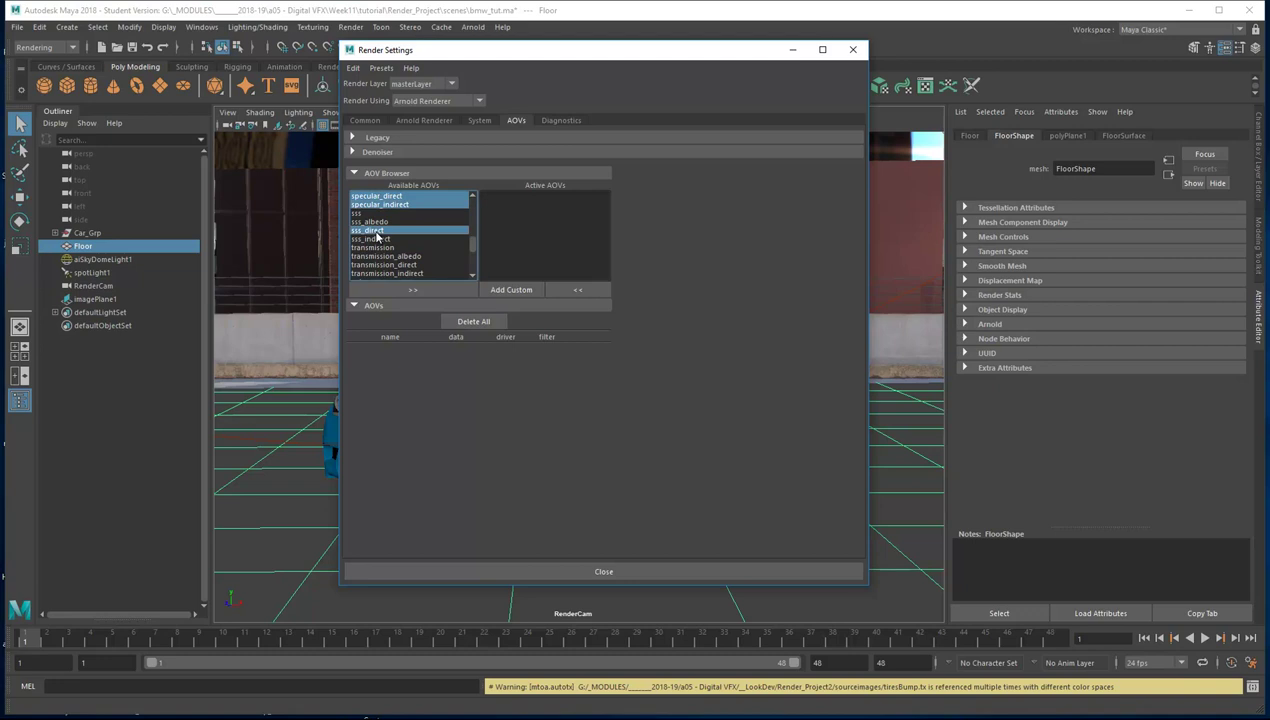
Step: Add sss_indirect, transmission_direct, transmission_indirect and volume to the selection of available AOVs
left_click(377, 239, "ctrl")
scroll(378, 244, "down", 1)
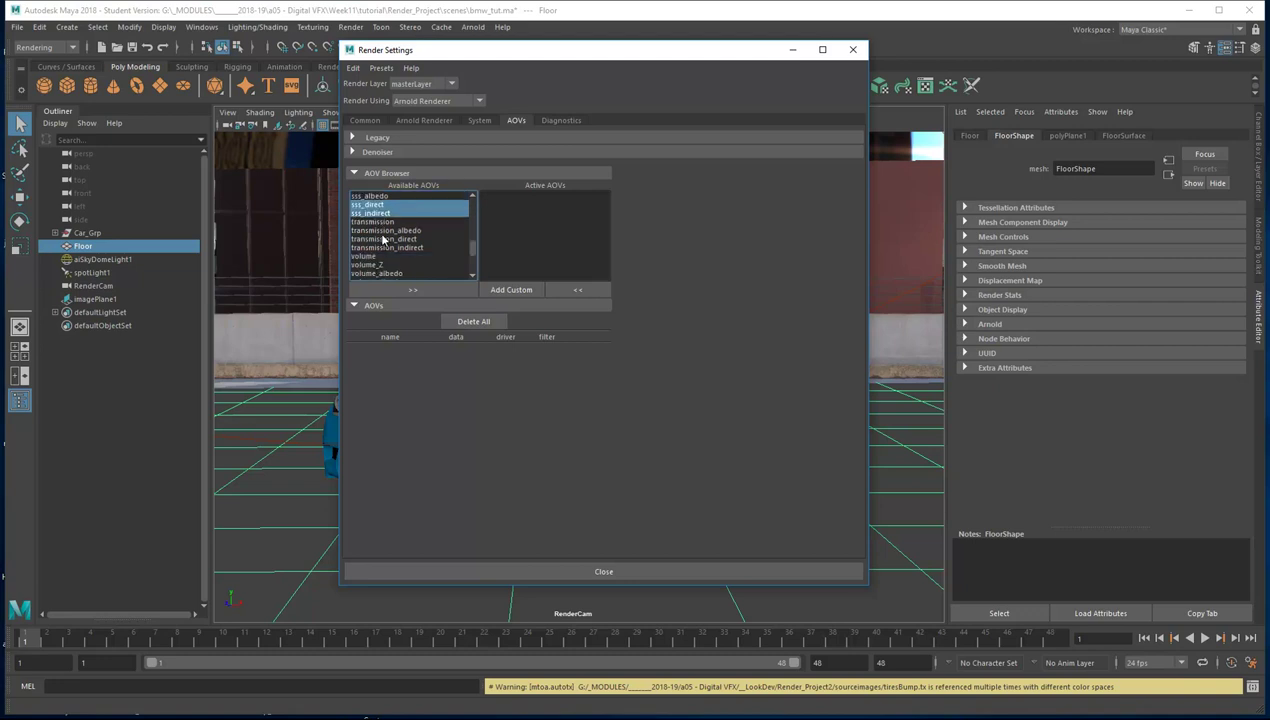
left_click(378, 240, "ctrl")
left_click(380, 248, "ctrl")
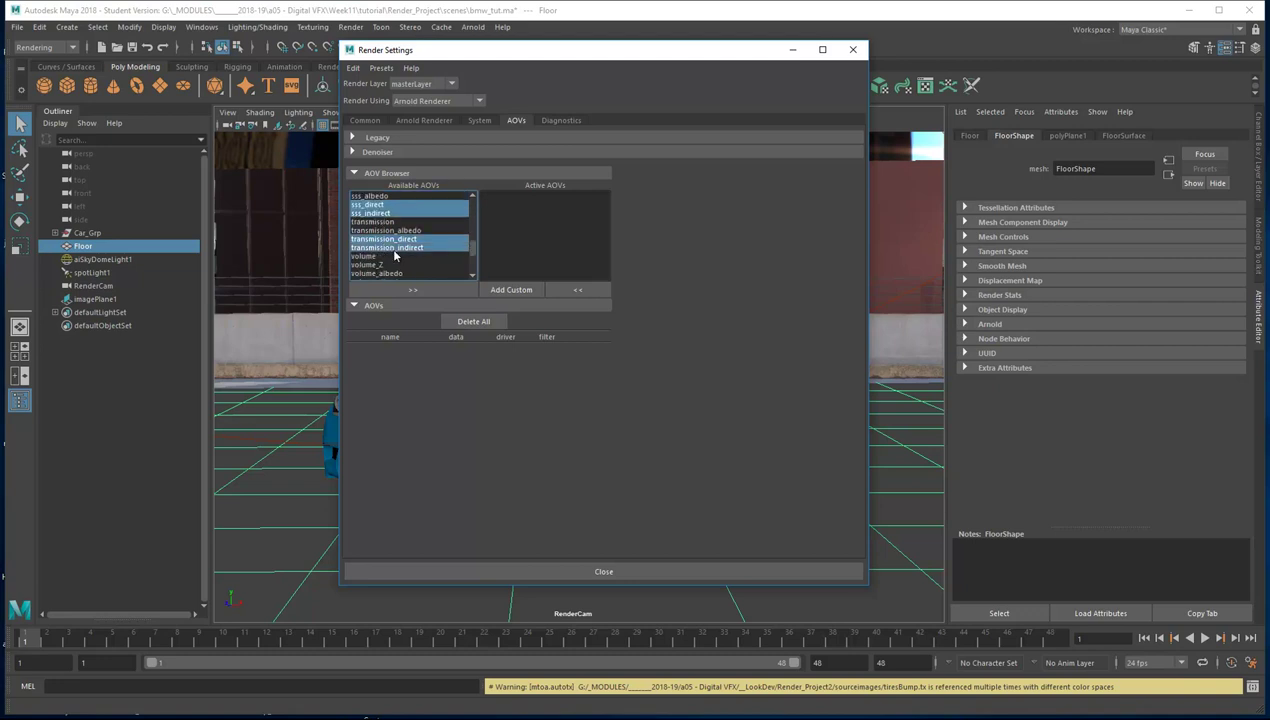
scroll(395, 256, "down", 1)
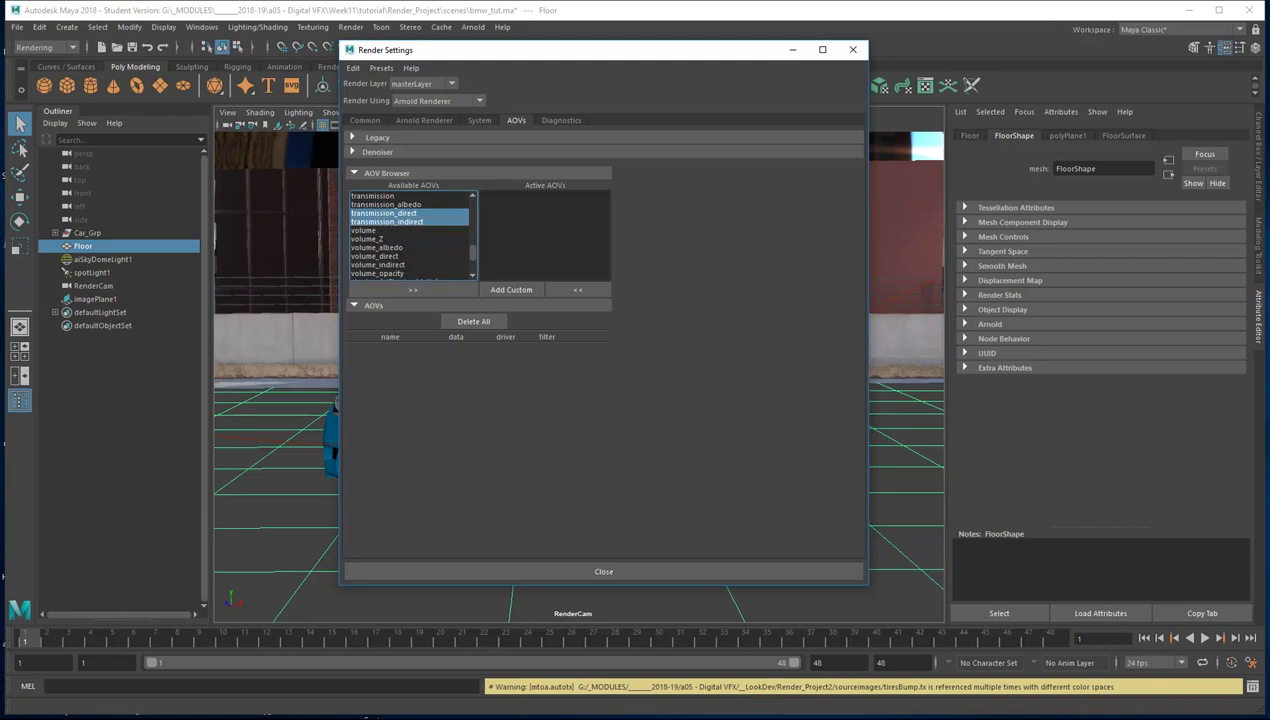
left_click(366, 231, "shift")
Step: Check the remaining available AOVs and move all the selected ones to the active AOVs
scroll(410, 258, "down", 1)
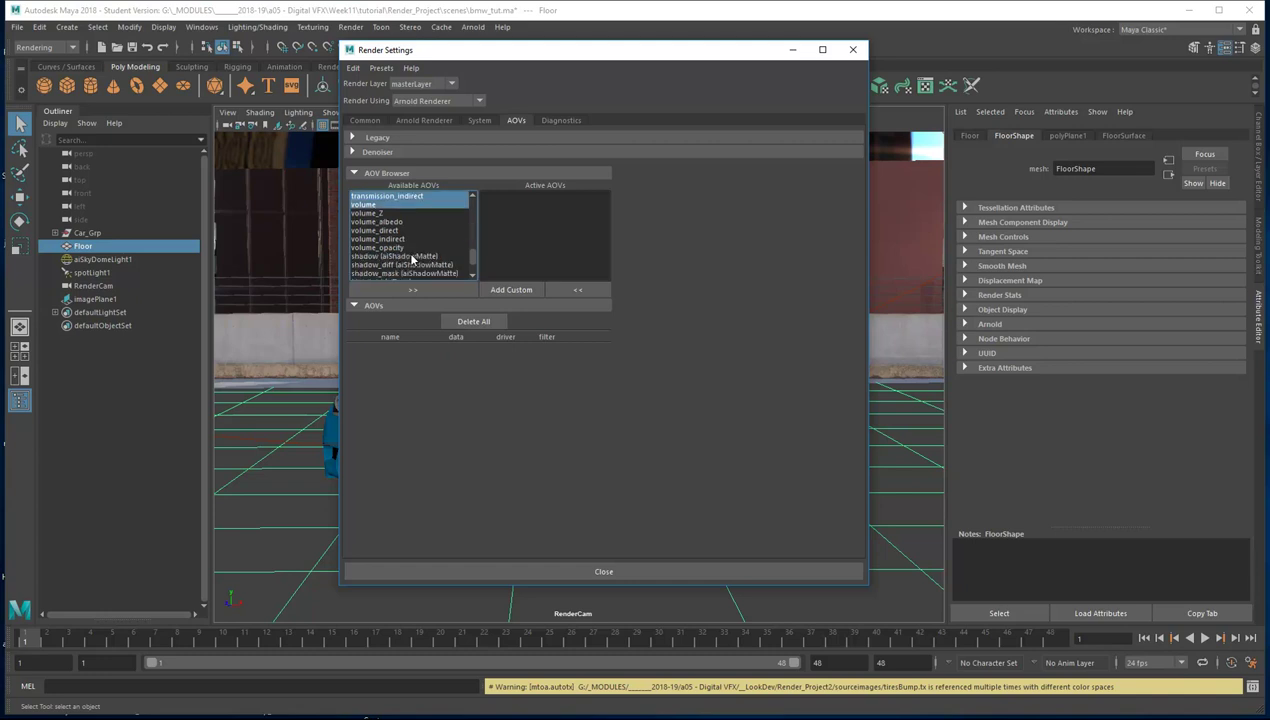
scroll(412, 259, "down", 1)
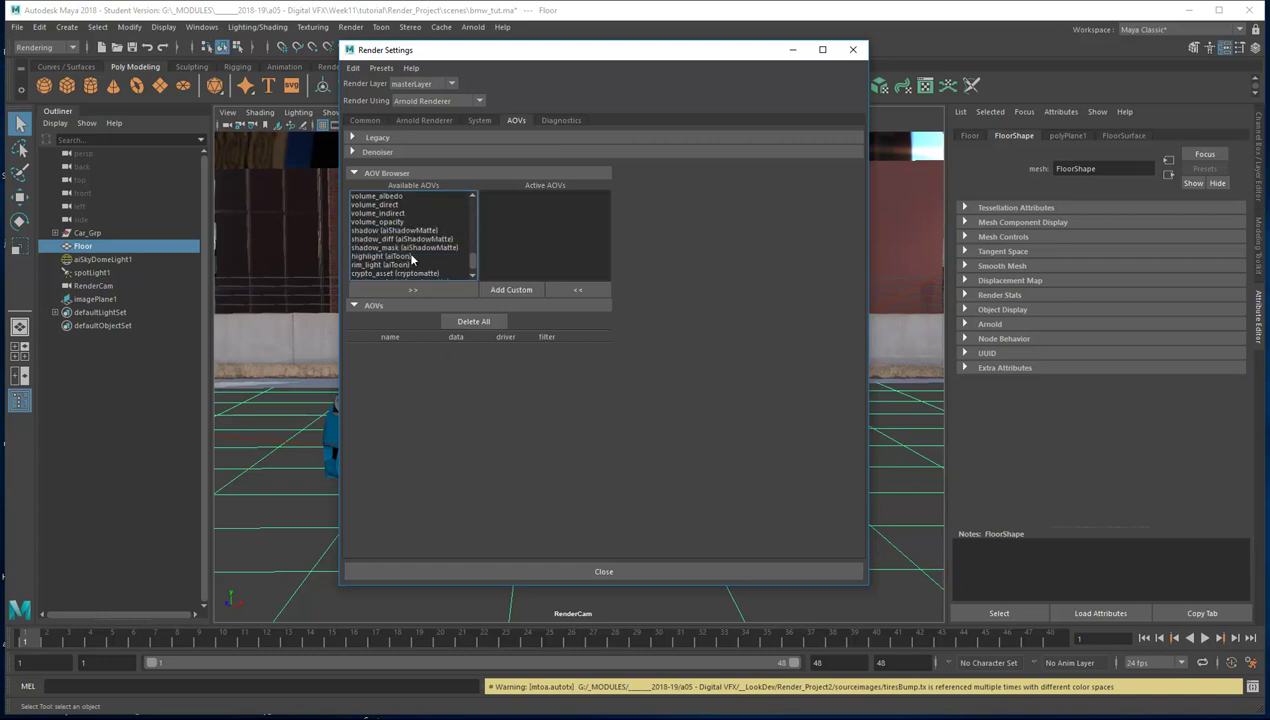
scroll(411, 259, "down", 1)
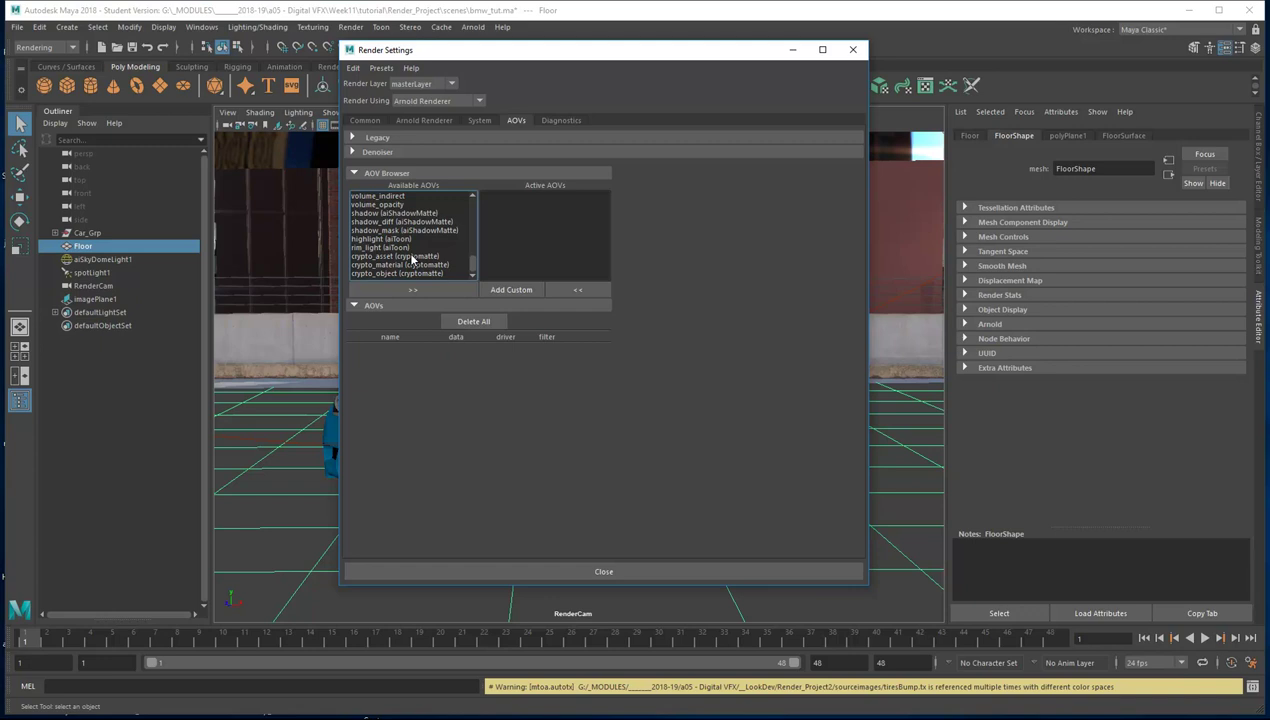
scroll(412, 259, "up", 8)
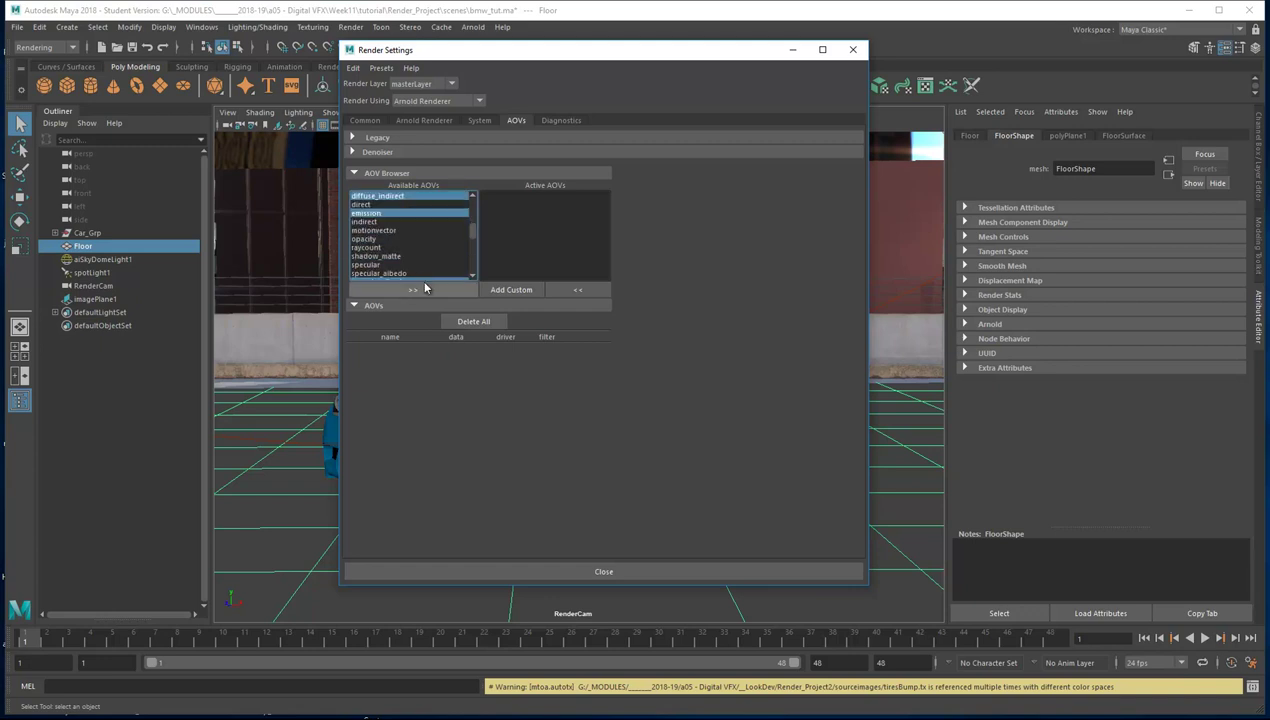
left_click(420, 287)
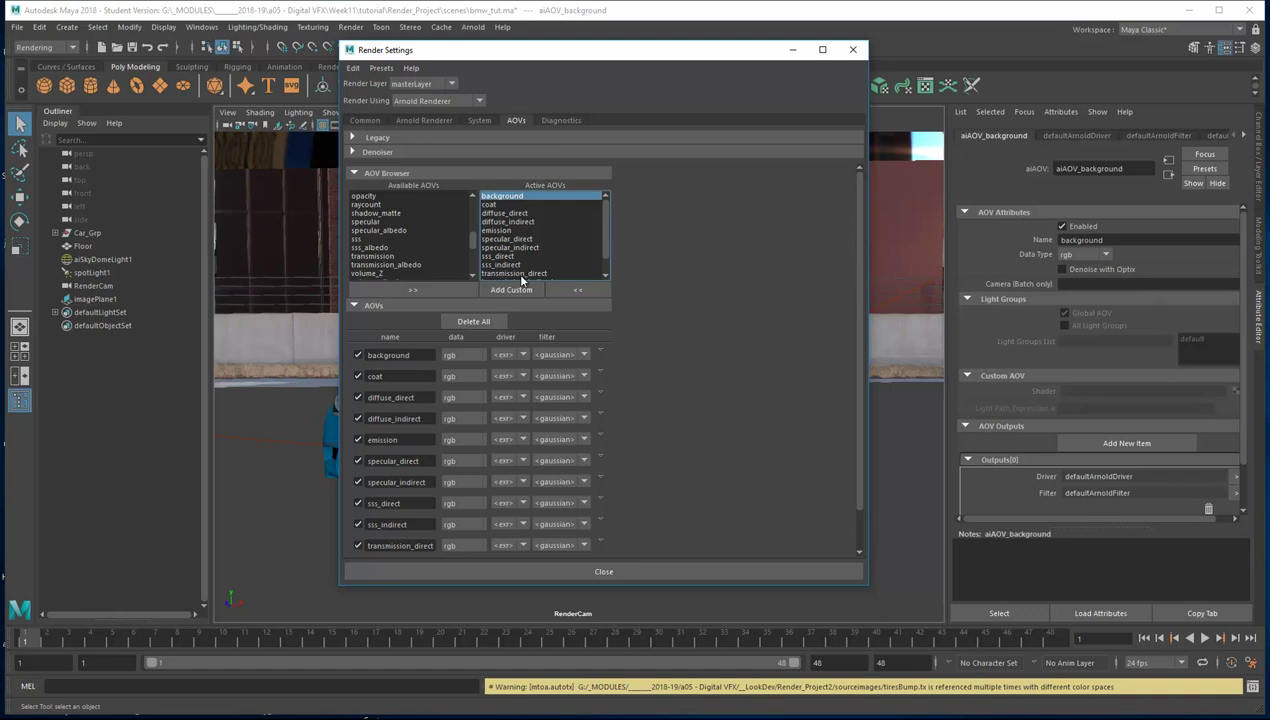
Step: Review the active AOVs from background to volume and inspect the volume AOV's attributes
left_click_drag(607, 236, 611, 205)
scroll(604, 218, "down", 2)
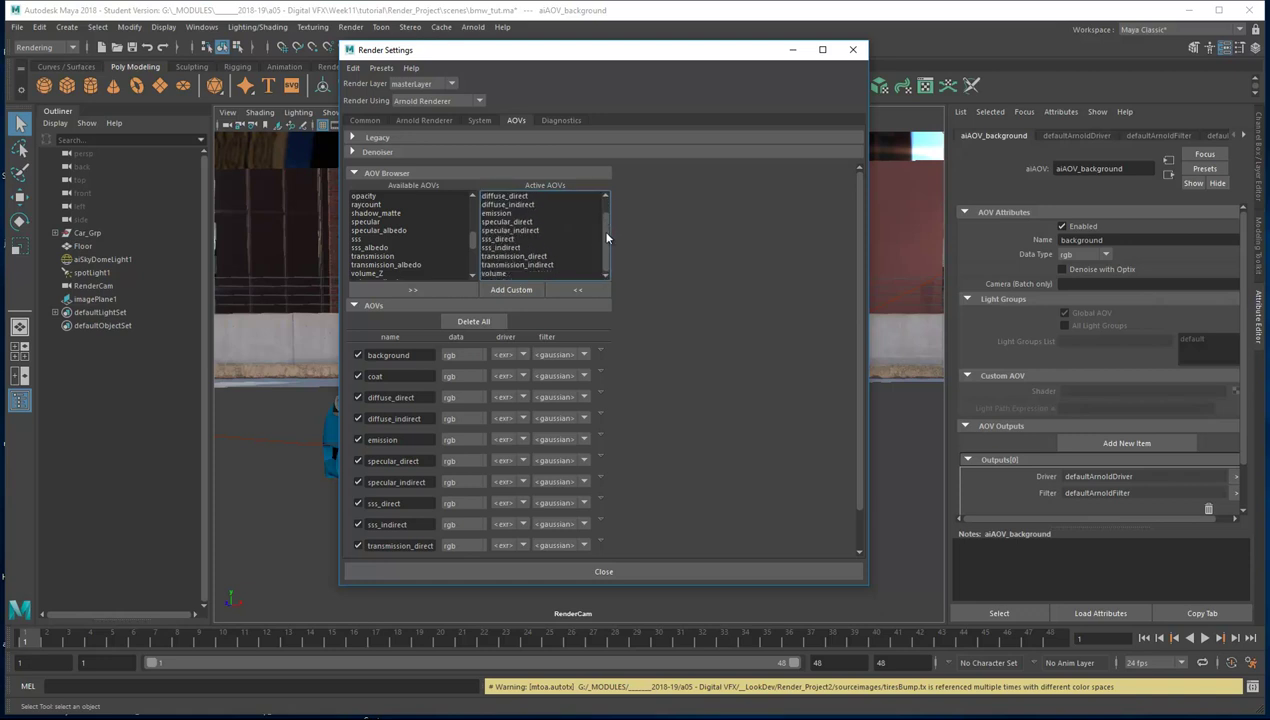
left_click(495, 273)
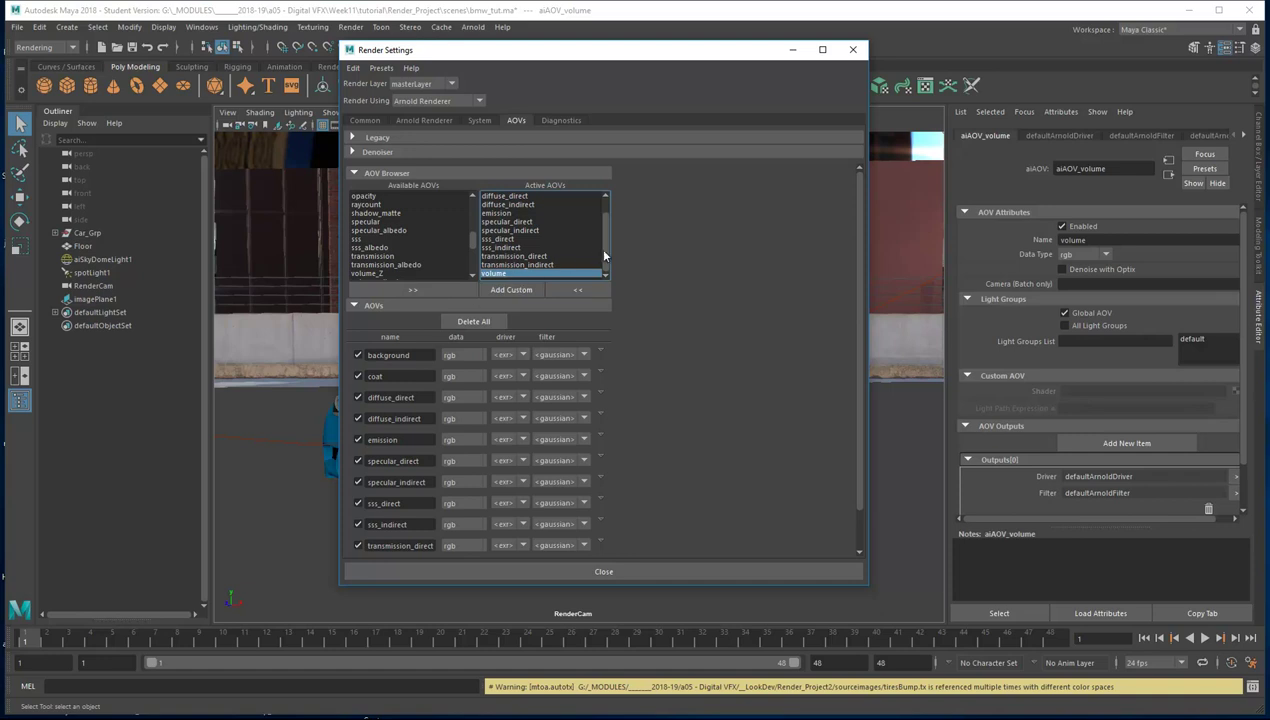
scroll(608, 255, "up", 1)
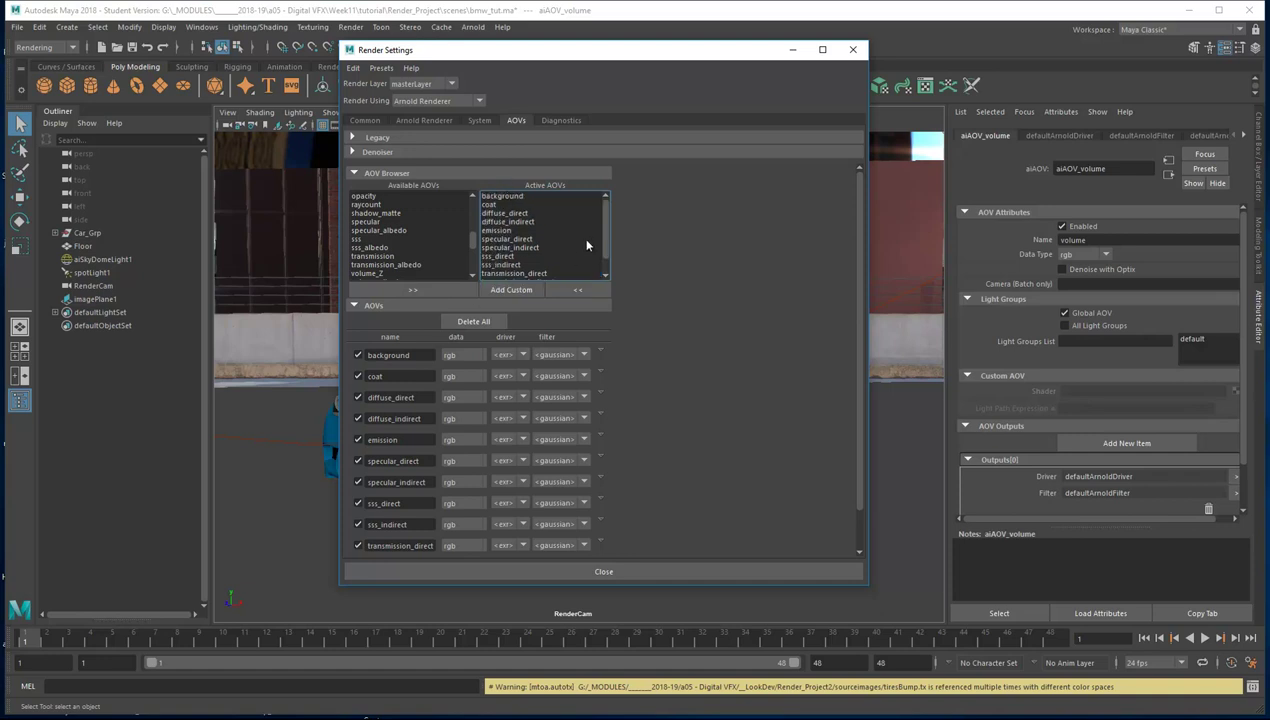
scroll(608, 241, "down", 1)
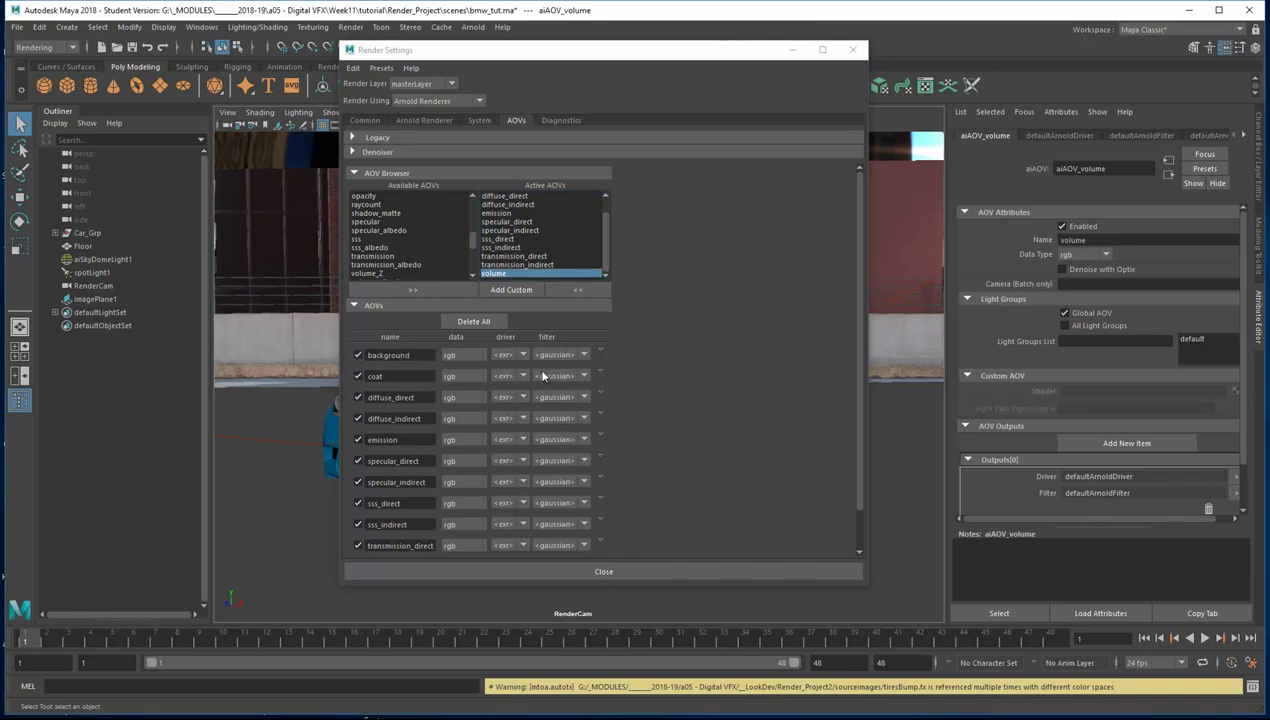
Step: Examine the background AOV's data type, driver and filter choices and its additional AOV options
left_click(471, 357)
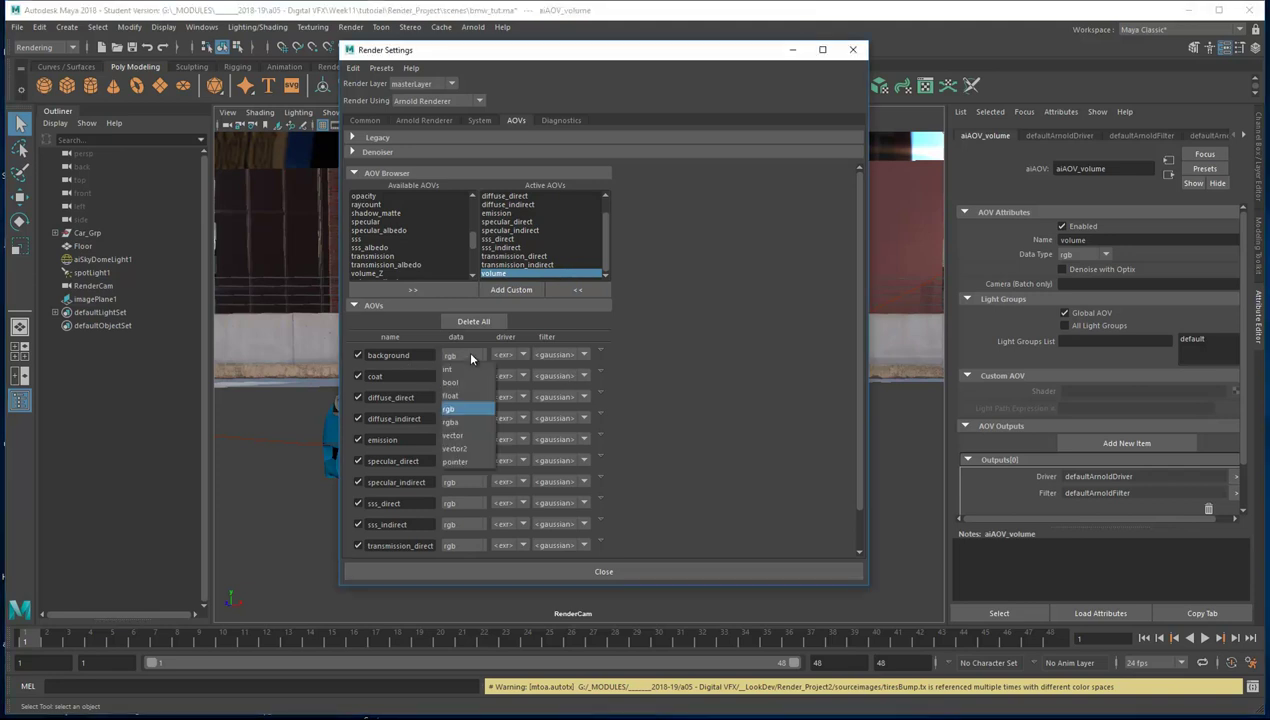
left_click(471, 357)
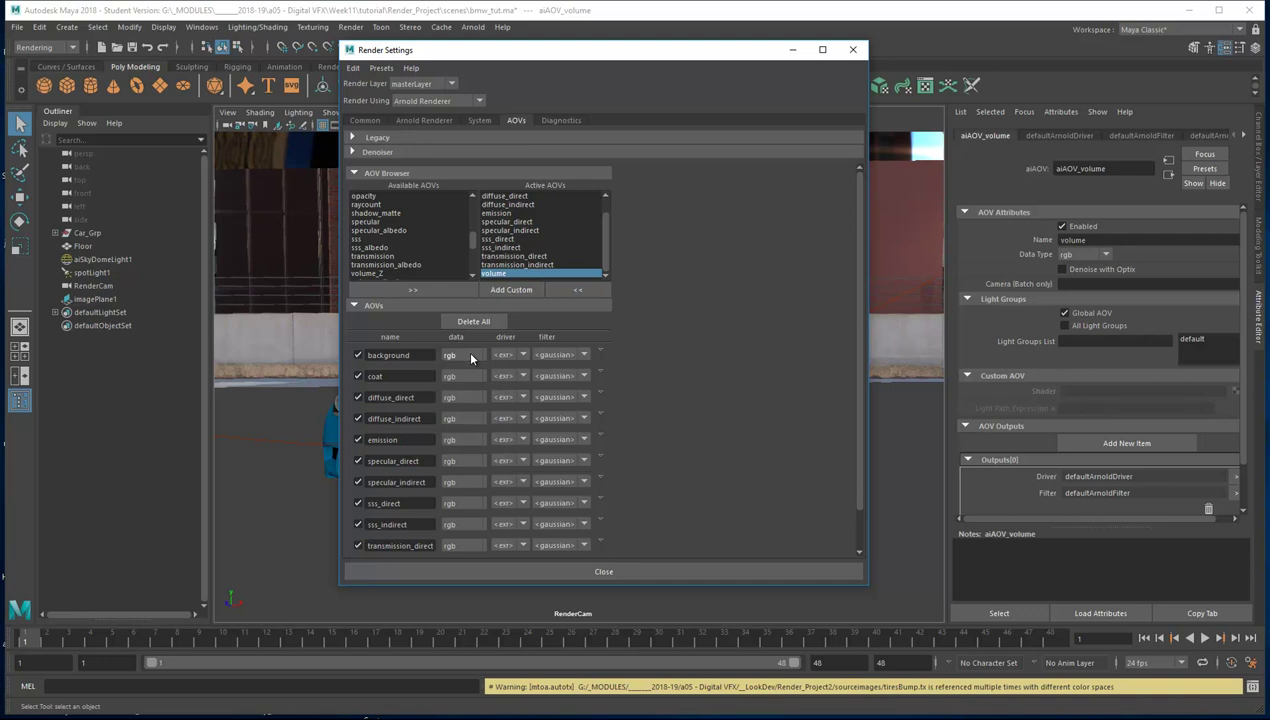
left_click(502, 356)
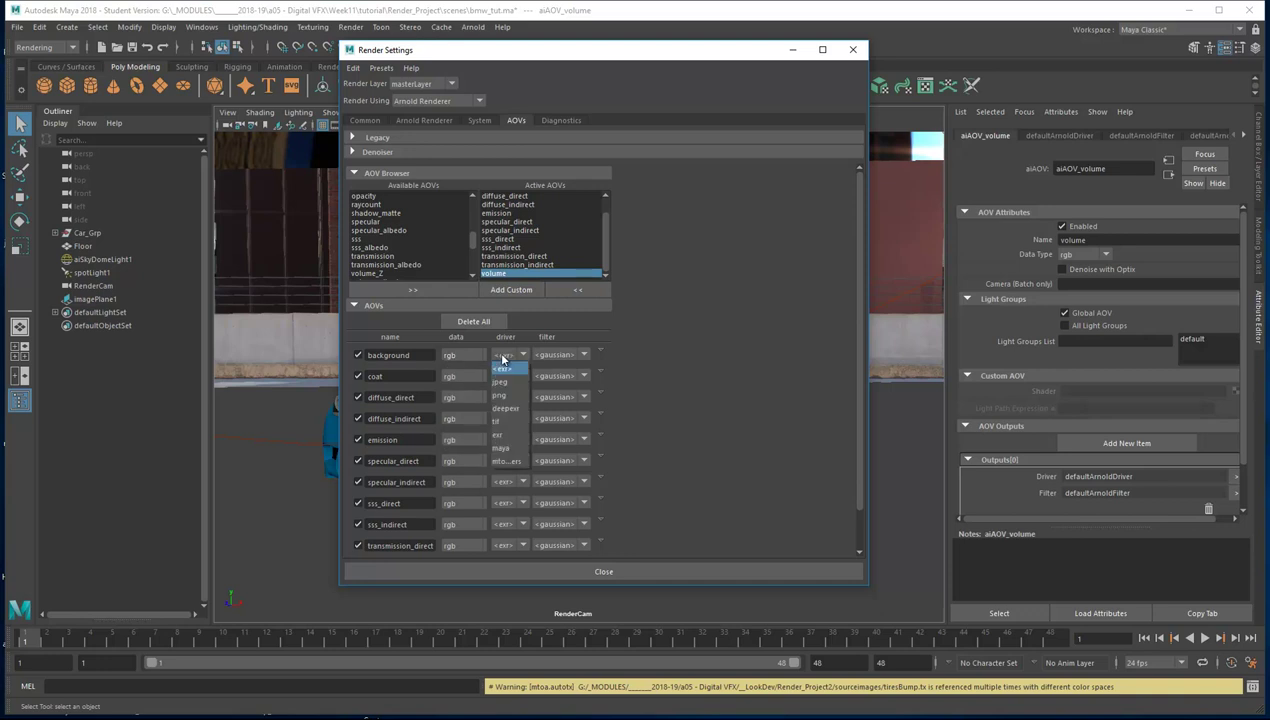
left_click(502, 358)
left_click(557, 356)
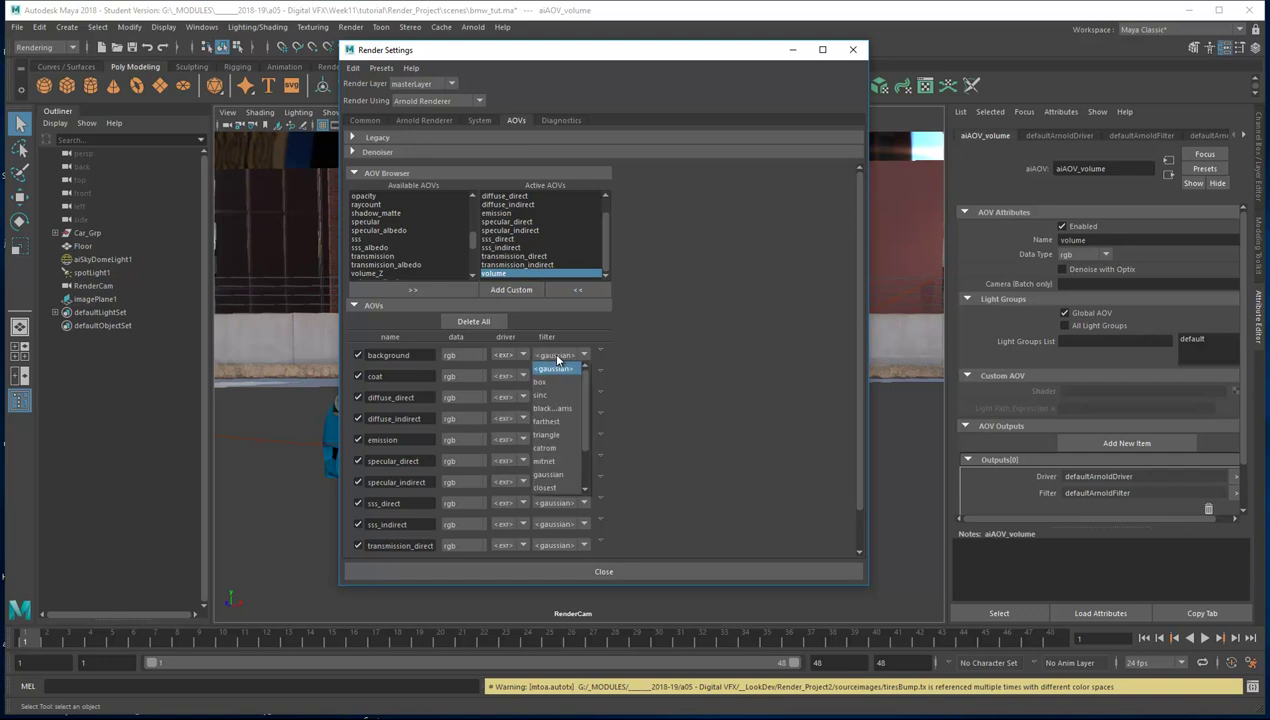
left_click(558, 358)
left_click(601, 354)
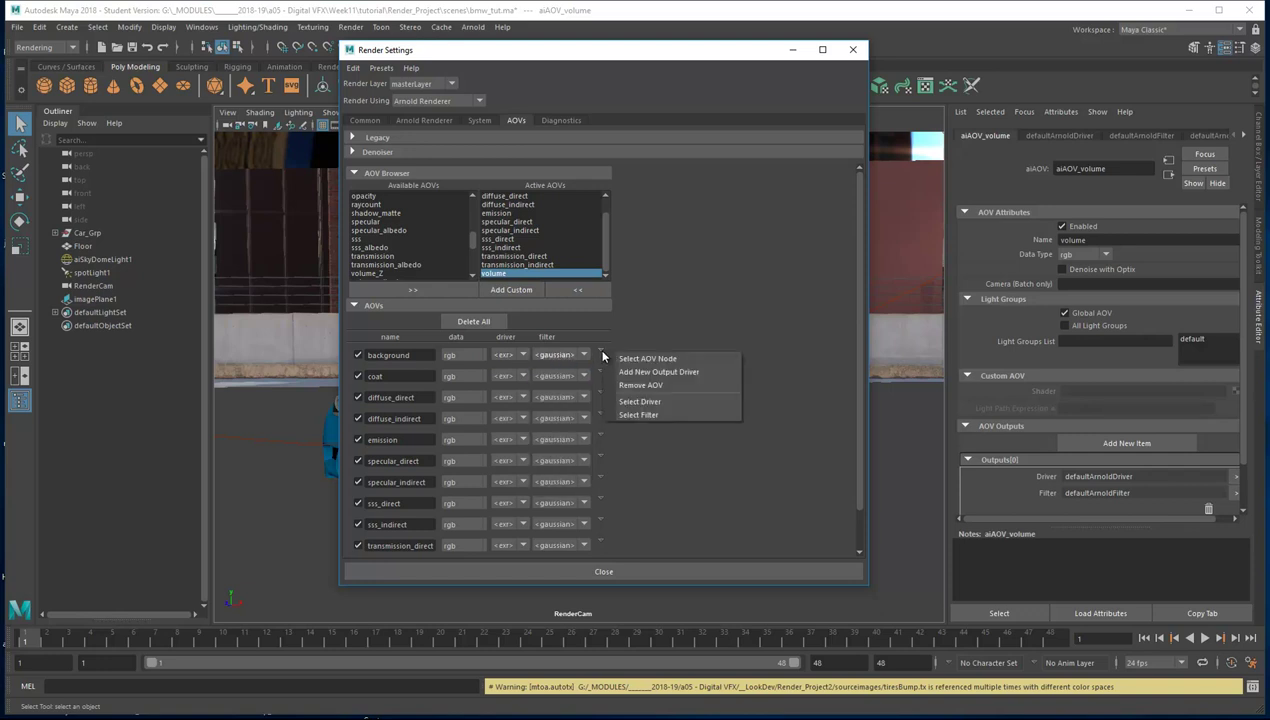
left_click(712, 332)
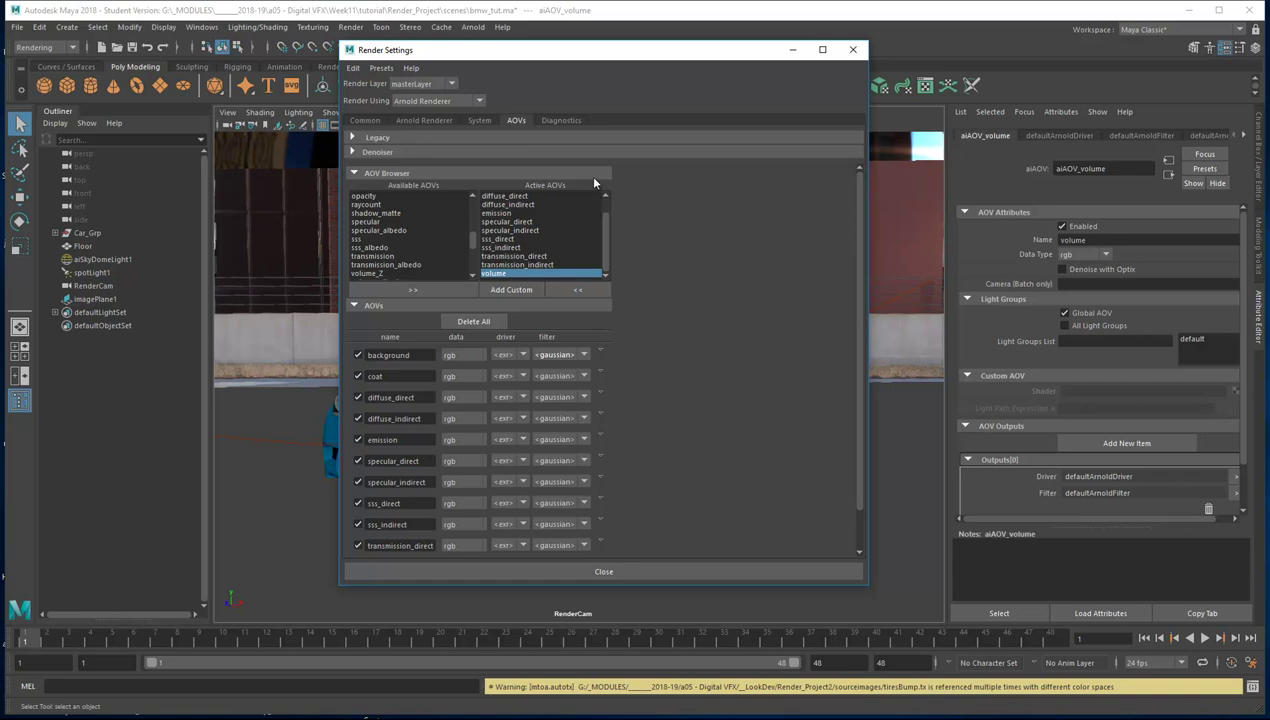
Step: Close the Render Settings, open the Render Setup window and create a render layer named AOV_Layer
left_click(852, 50)
left_click(652, 47)
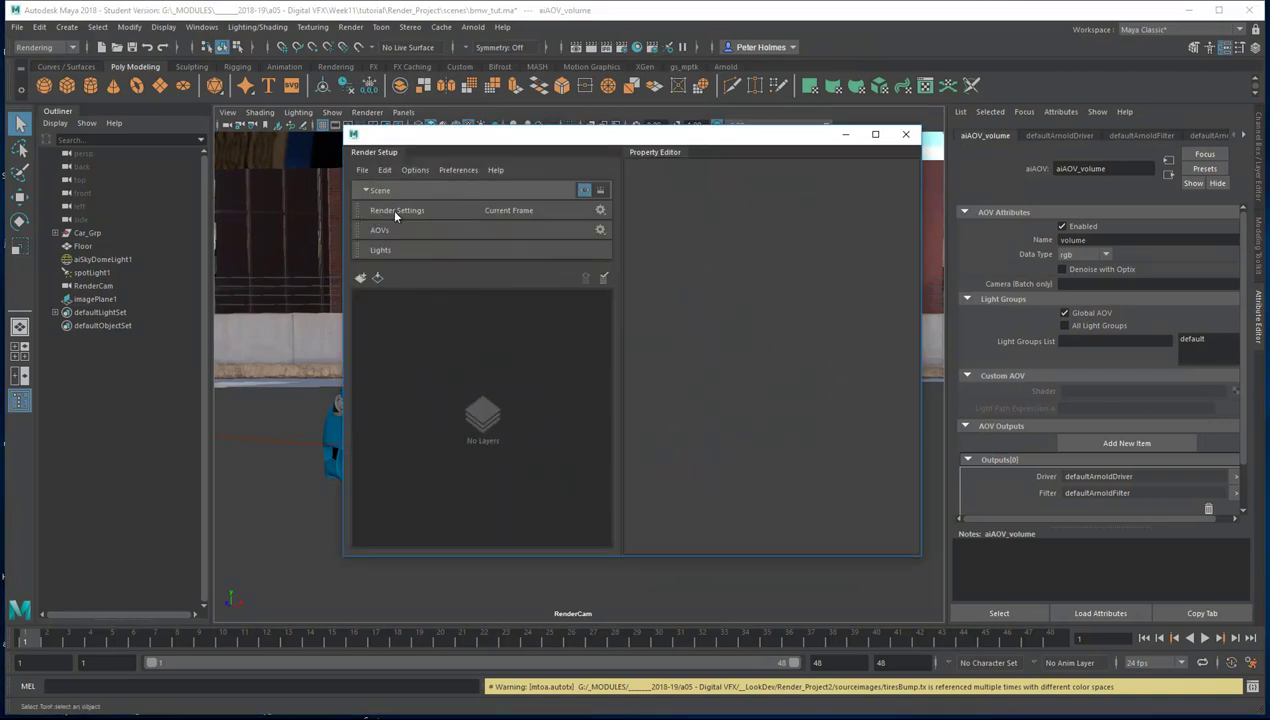
left_click(602, 212)
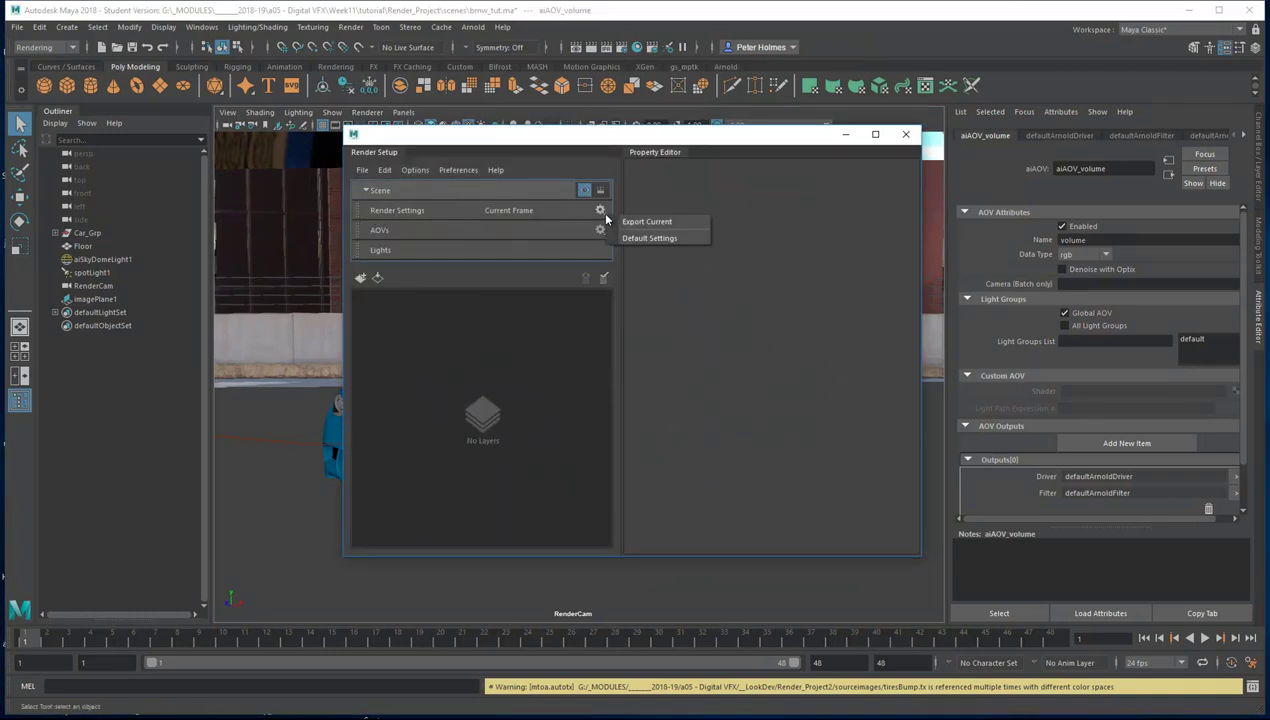
left_click(505, 193)
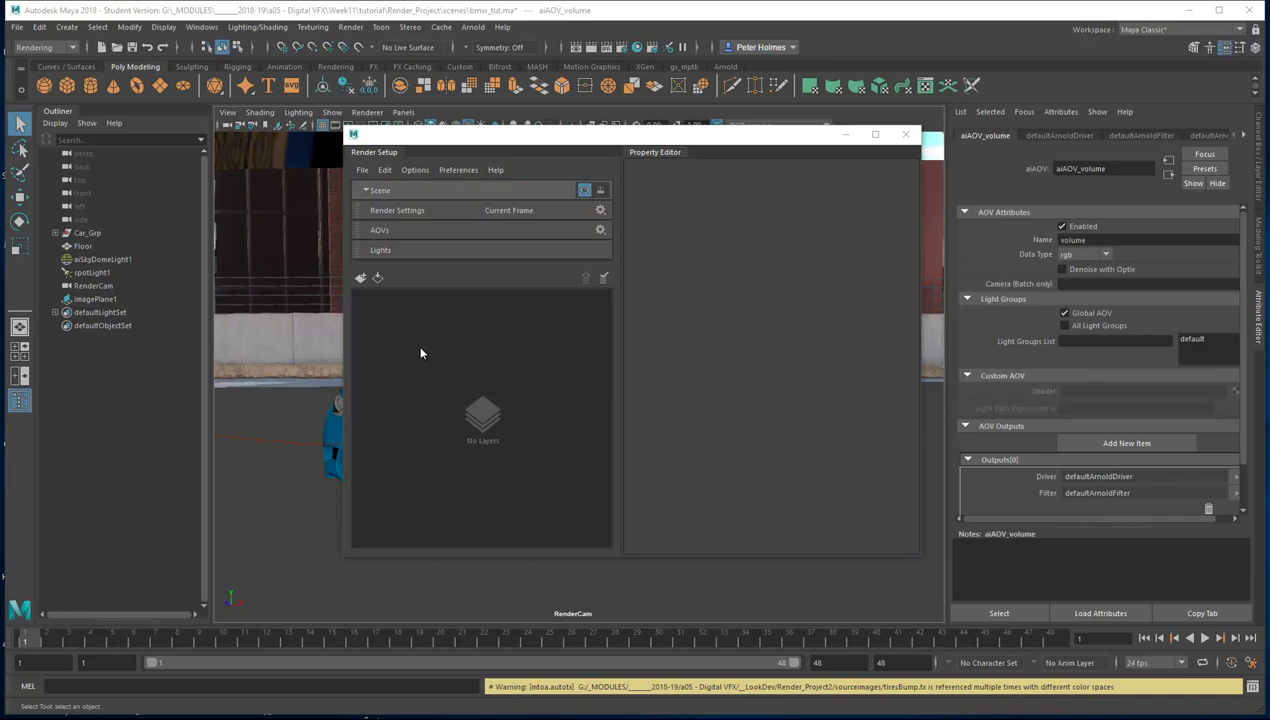
left_click(361, 279)
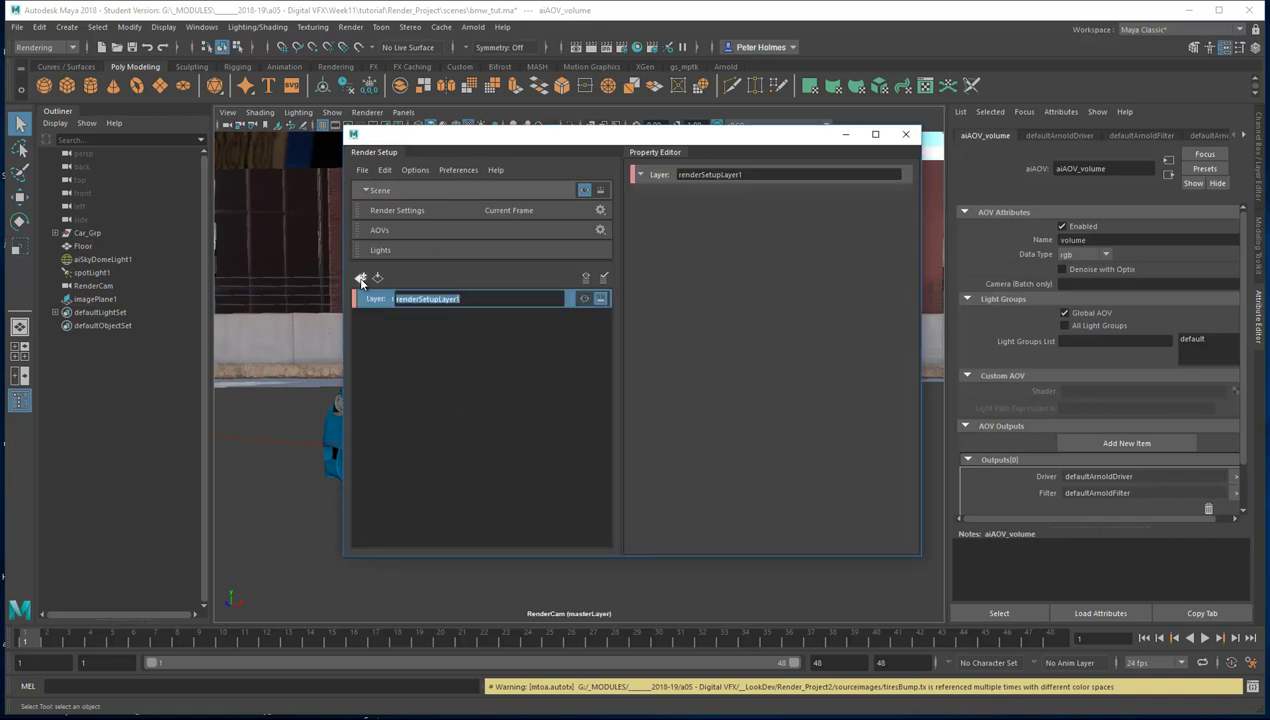
type("AOV_Layer")
left_click(400, 330)
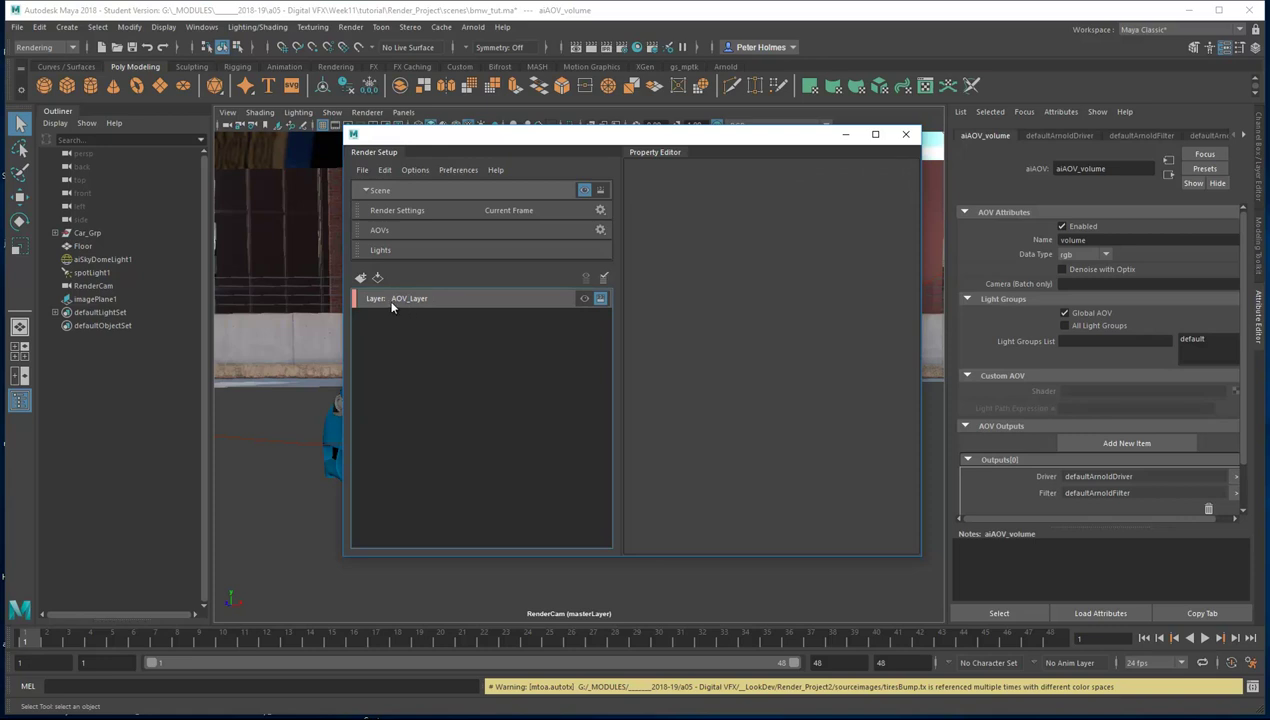
Step: Create a collection in AOV_Layer and make that layer the visible one
right_click(449, 302)
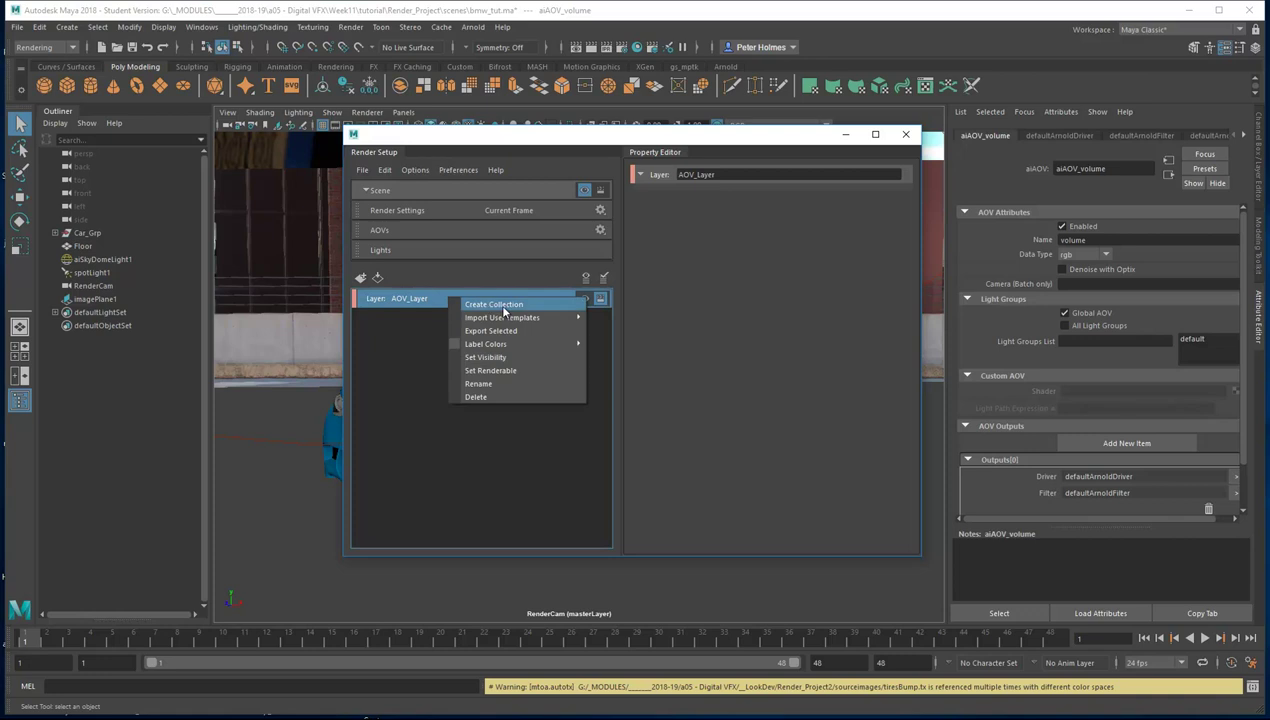
left_click(500, 305)
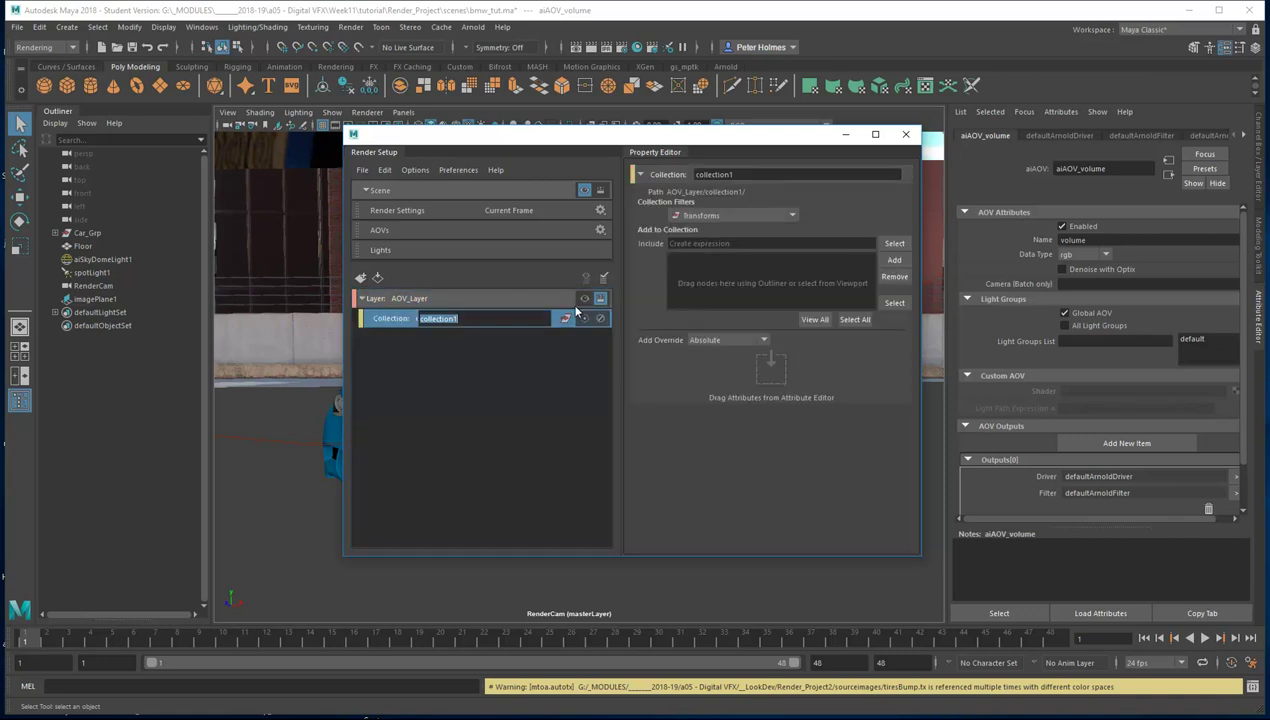
left_click(584, 298)
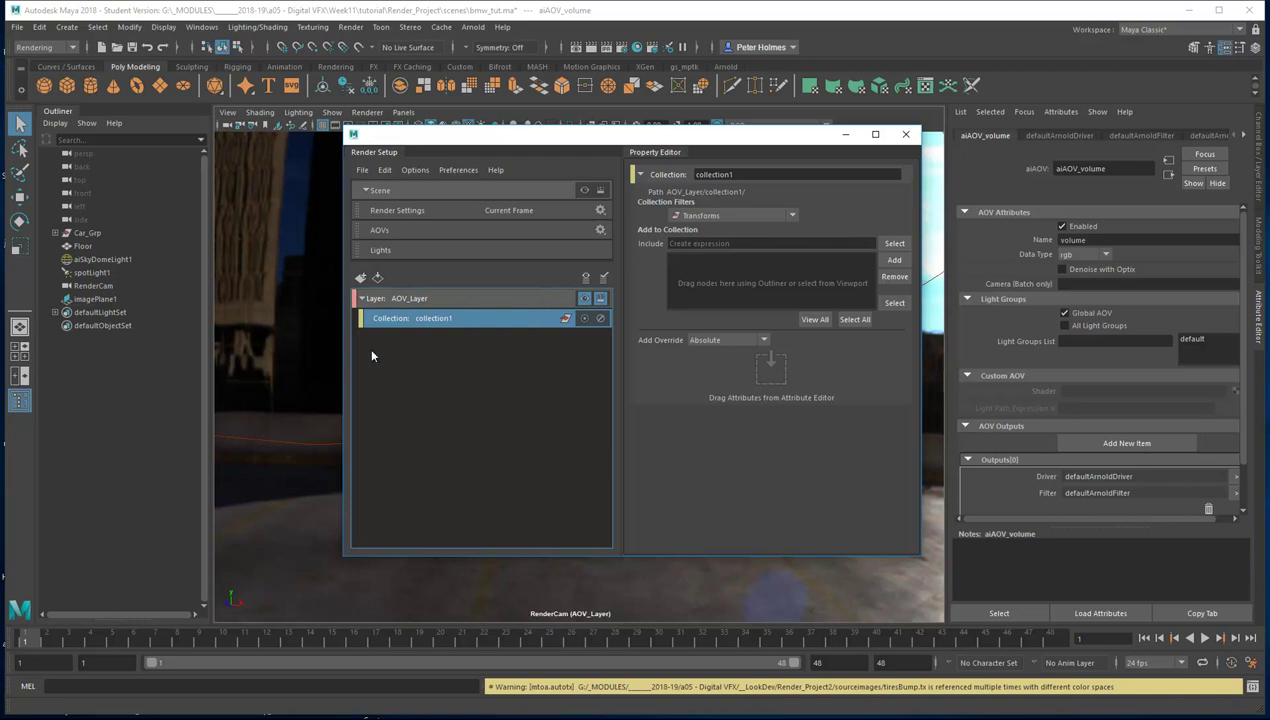
Step: Rename the new collection in AOV_Layer to AOV_Passes
right_click(423, 320)
left_click(397, 320)
double_click(438, 318)
type("AOV_")
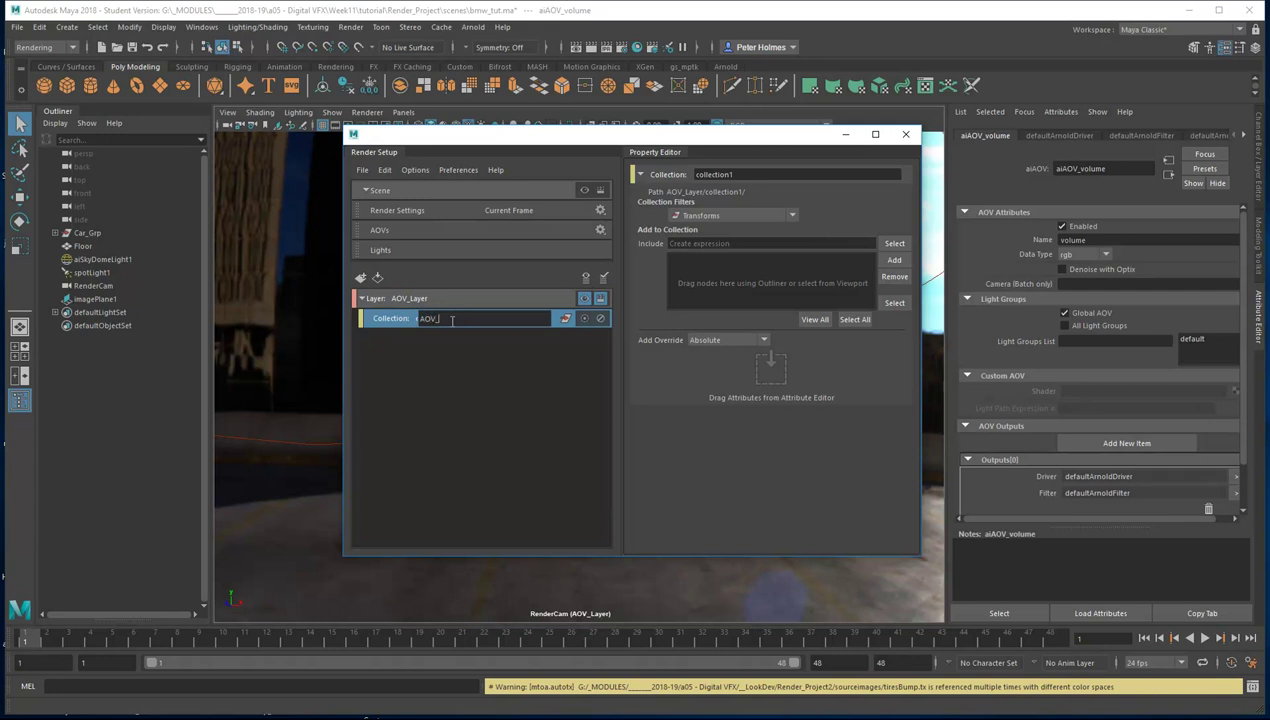
type("Passes")
key("Return")
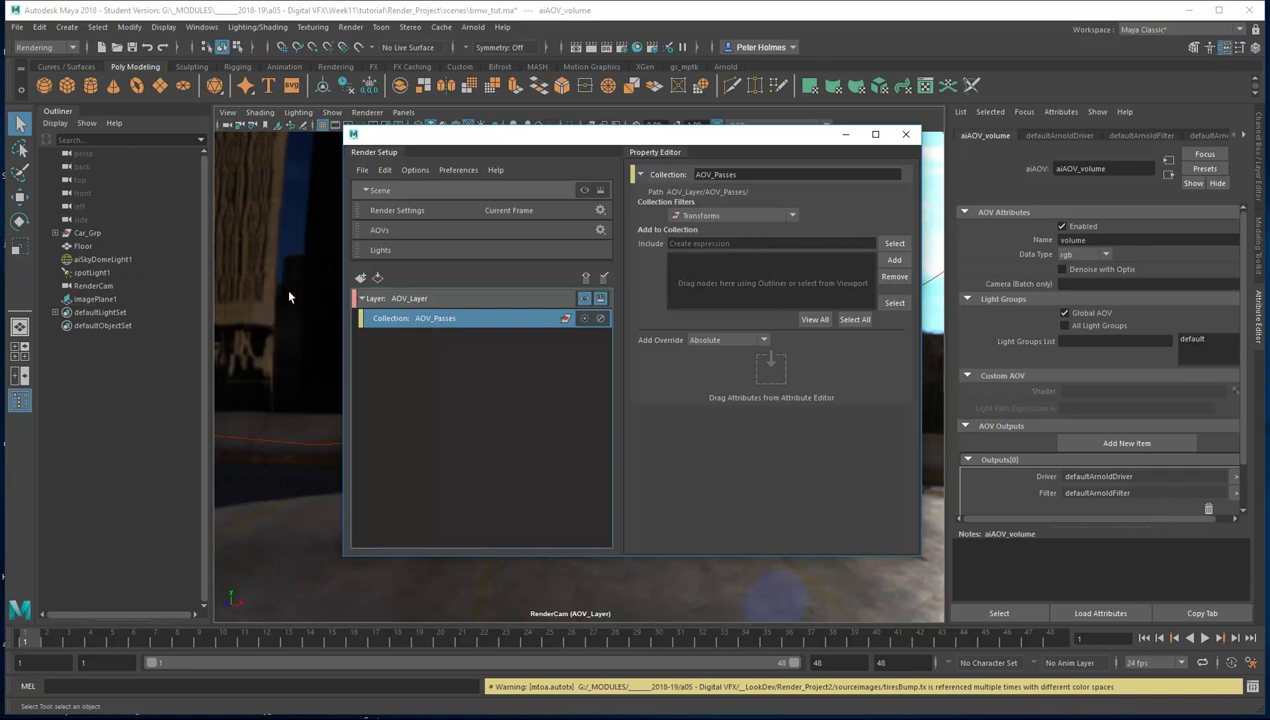
Step: Add Car_Grp, Floor, aiSkyDomeLight1 and spotLight1 to the AOV_Passes collection, keeping AOV_Layer renderable
left_click(87, 232)
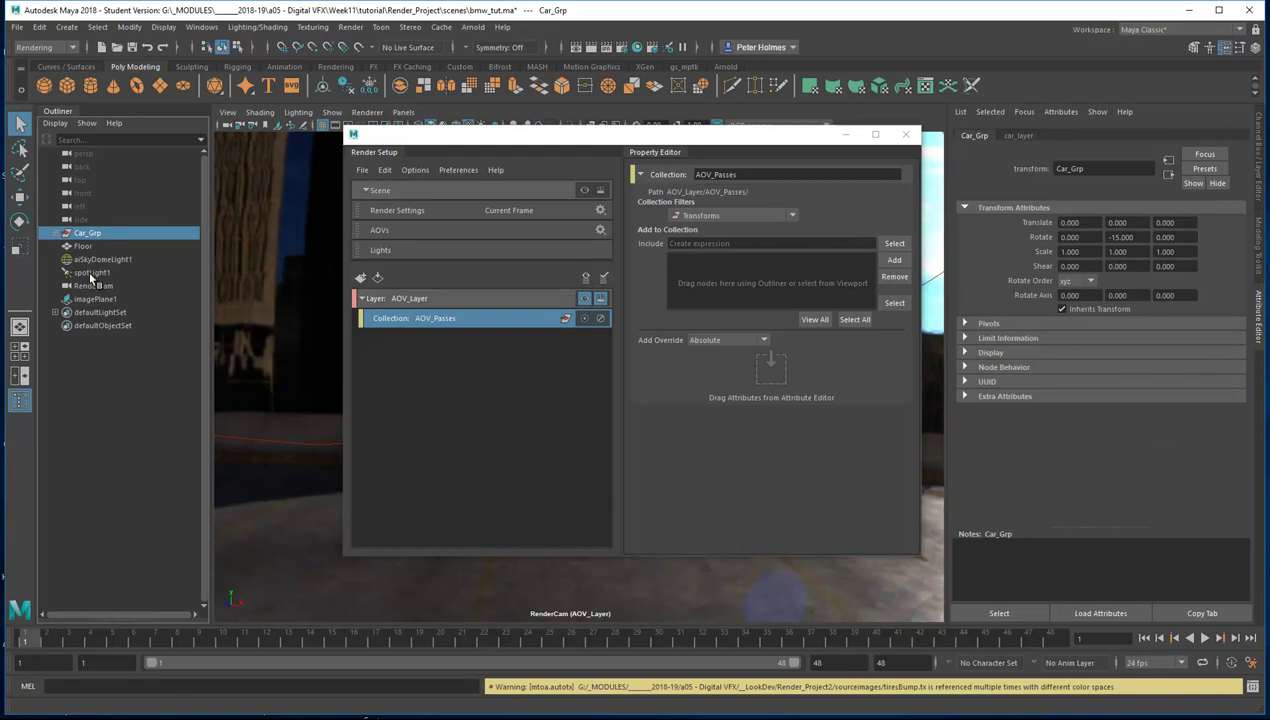
left_click(88, 270, "shift")
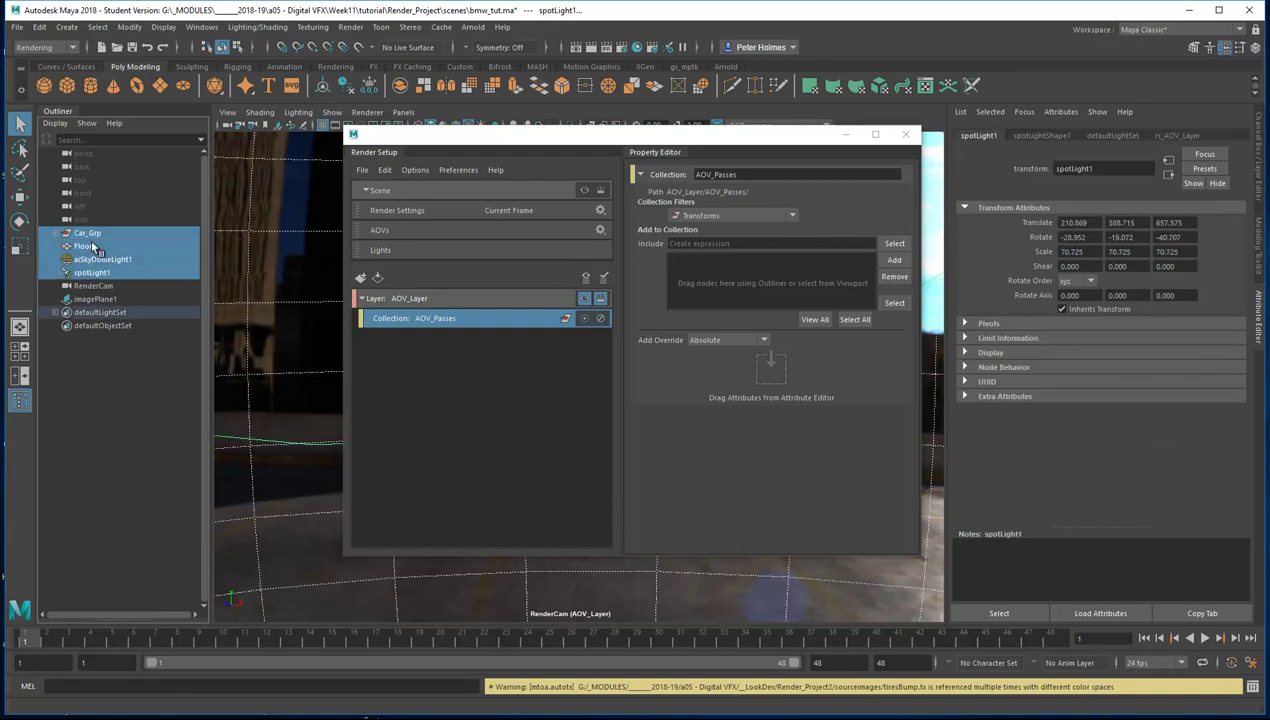
left_click(895, 261)
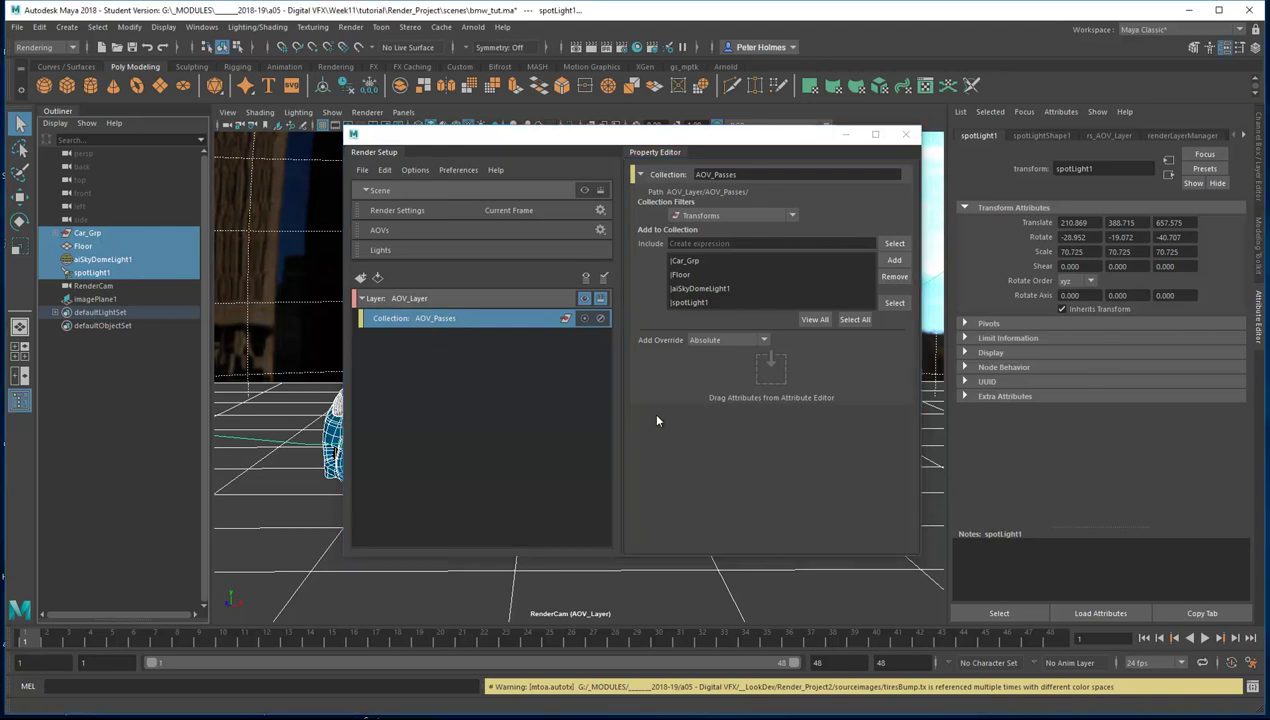
left_click(600, 299)
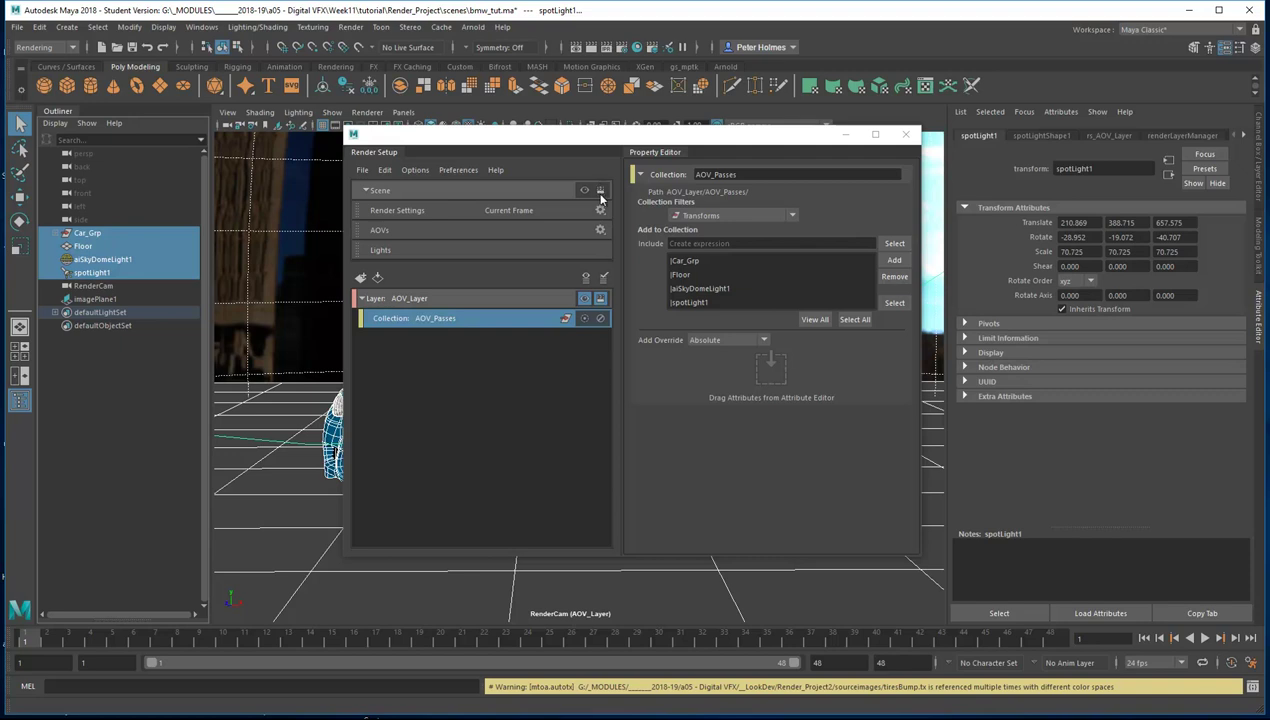
left_click(601, 300)
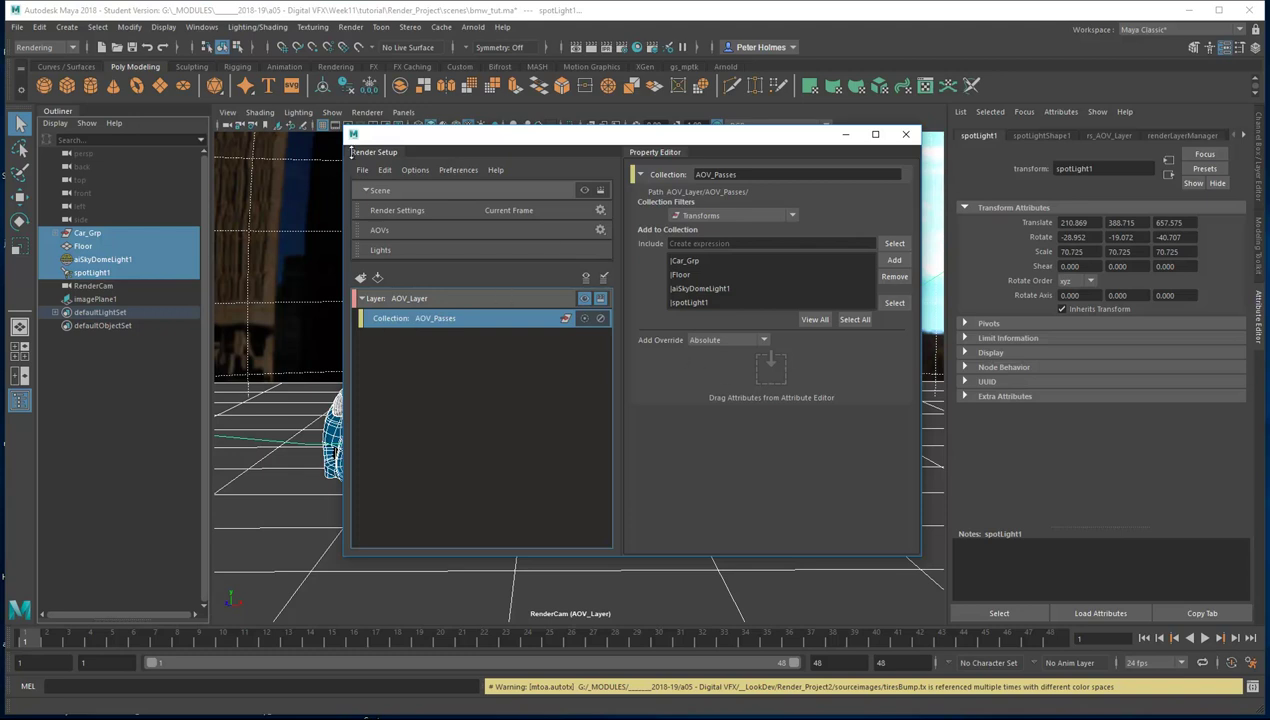
Step: Render the car scene in the Arnold RenderView and display the background AOV
left_click(474, 28)
left_click(485, 52)
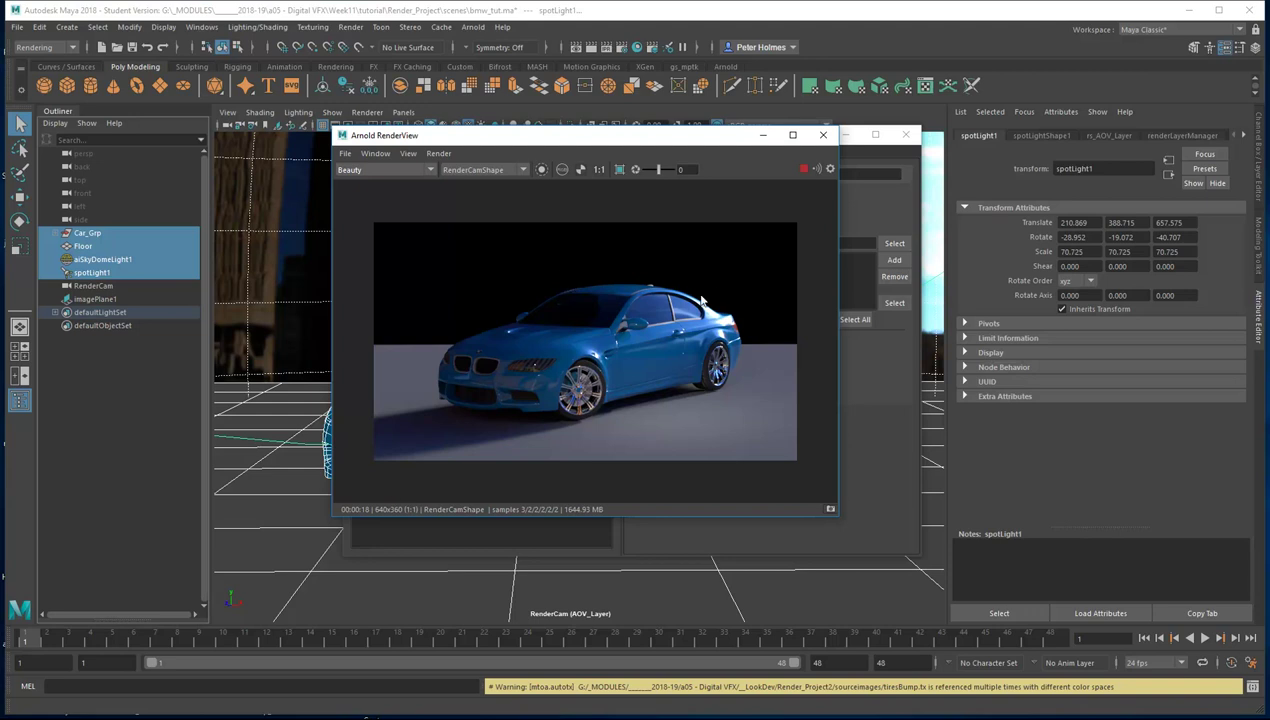
left_click(430, 170)
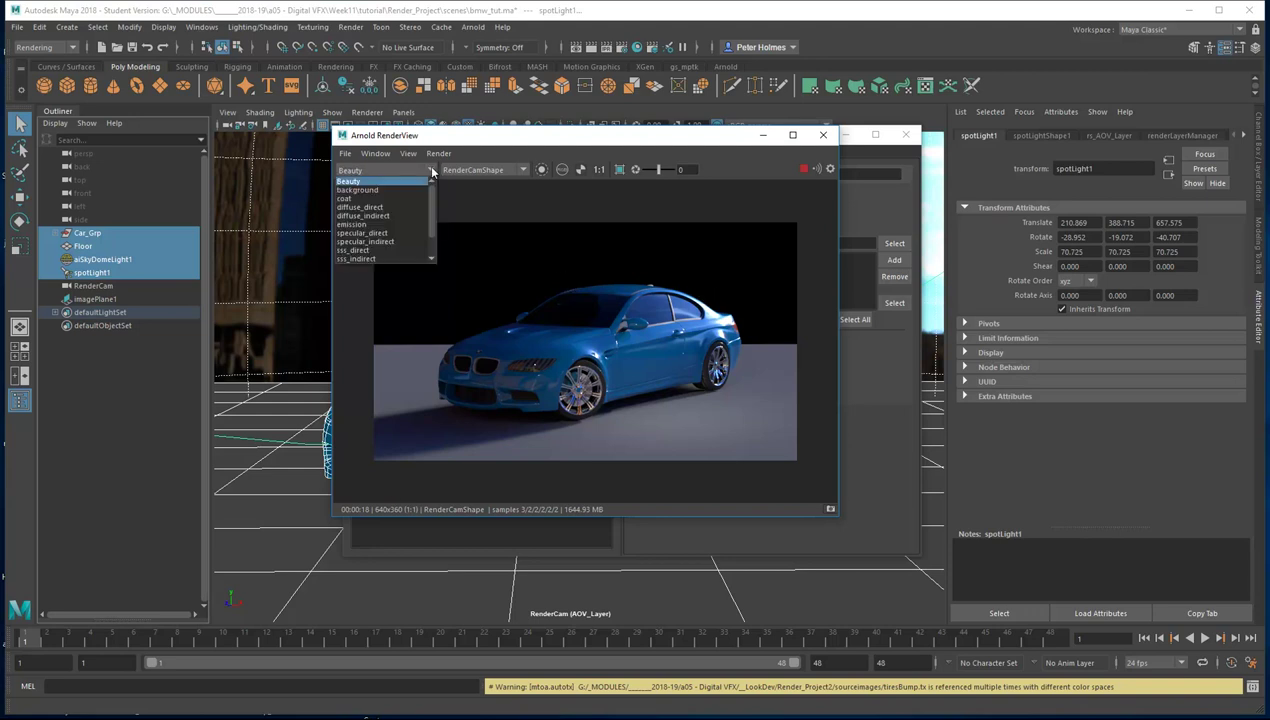
left_click(360, 190)
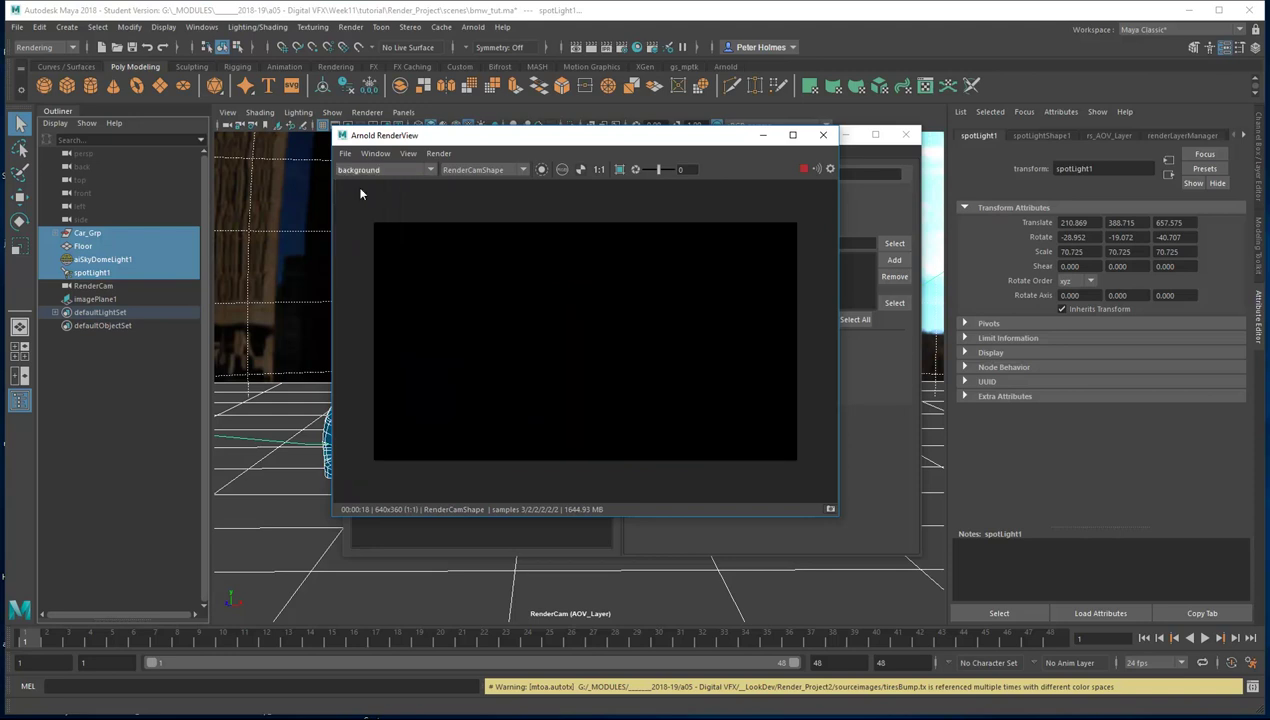
left_click(562, 171)
Step: Display the coat AOV in the render view
left_click(352, 172)
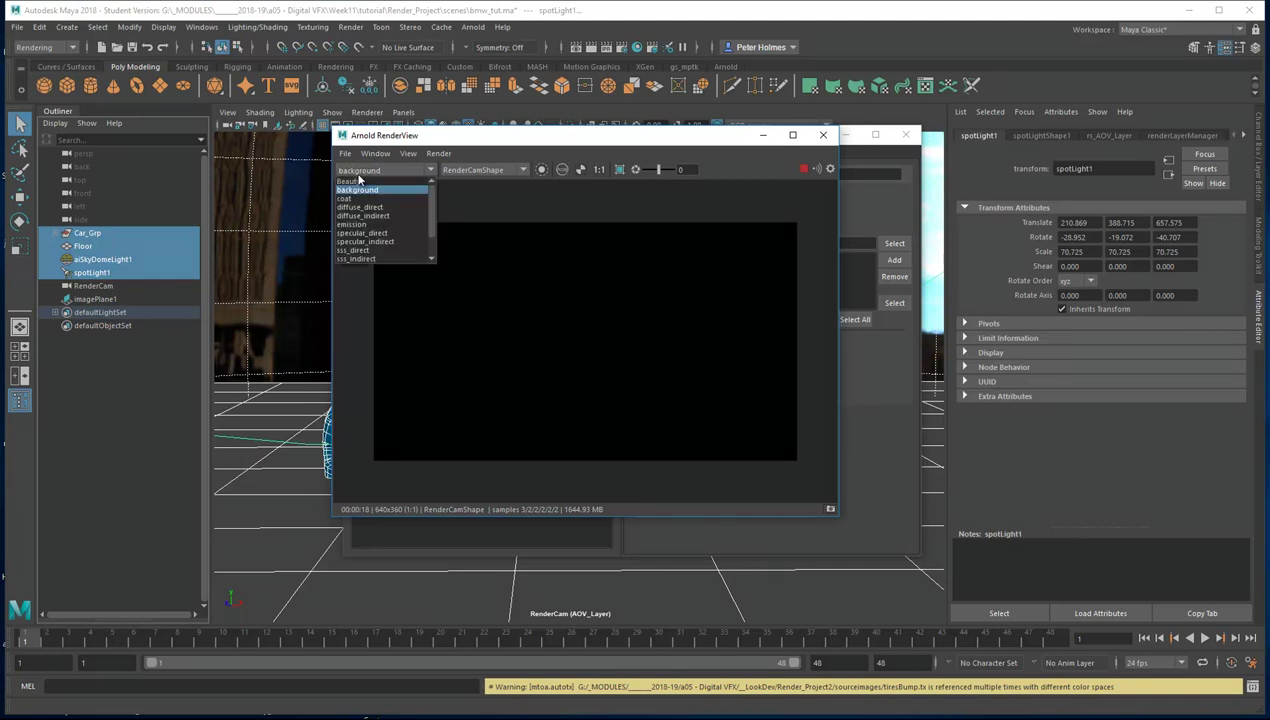
left_click(350, 198)
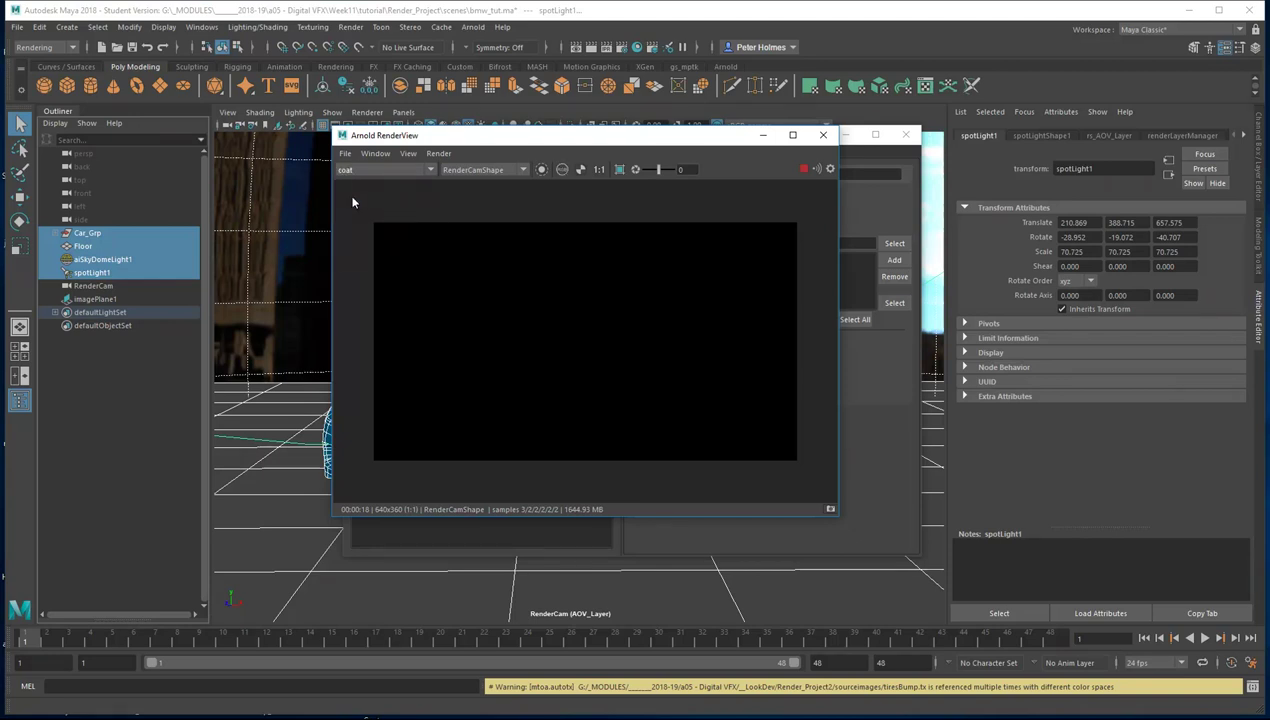
left_click(562, 170)
left_click(562, 170)
left_click(562, 170)
left_click(562, 170)
left_click(562, 170)
Step: Preview the diffuse_direct and diffuse_indirect AOVs of the rendered car
left_click(362, 171)
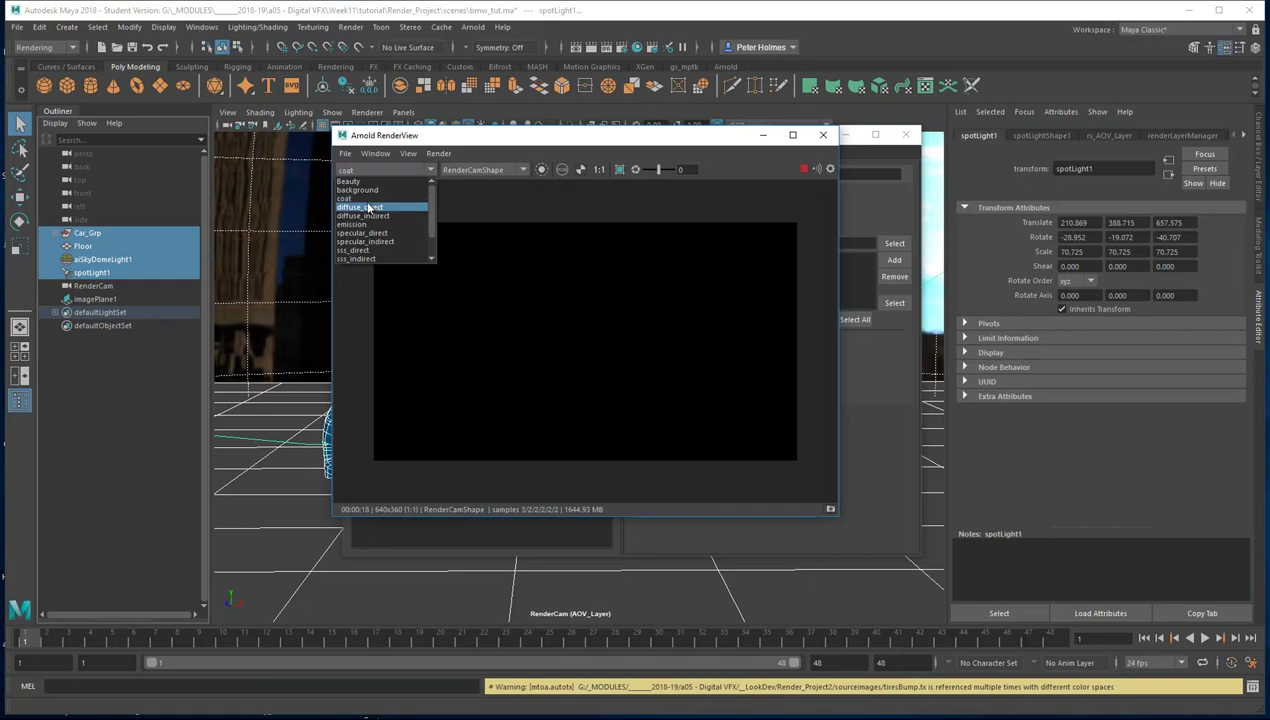
left_click(369, 207)
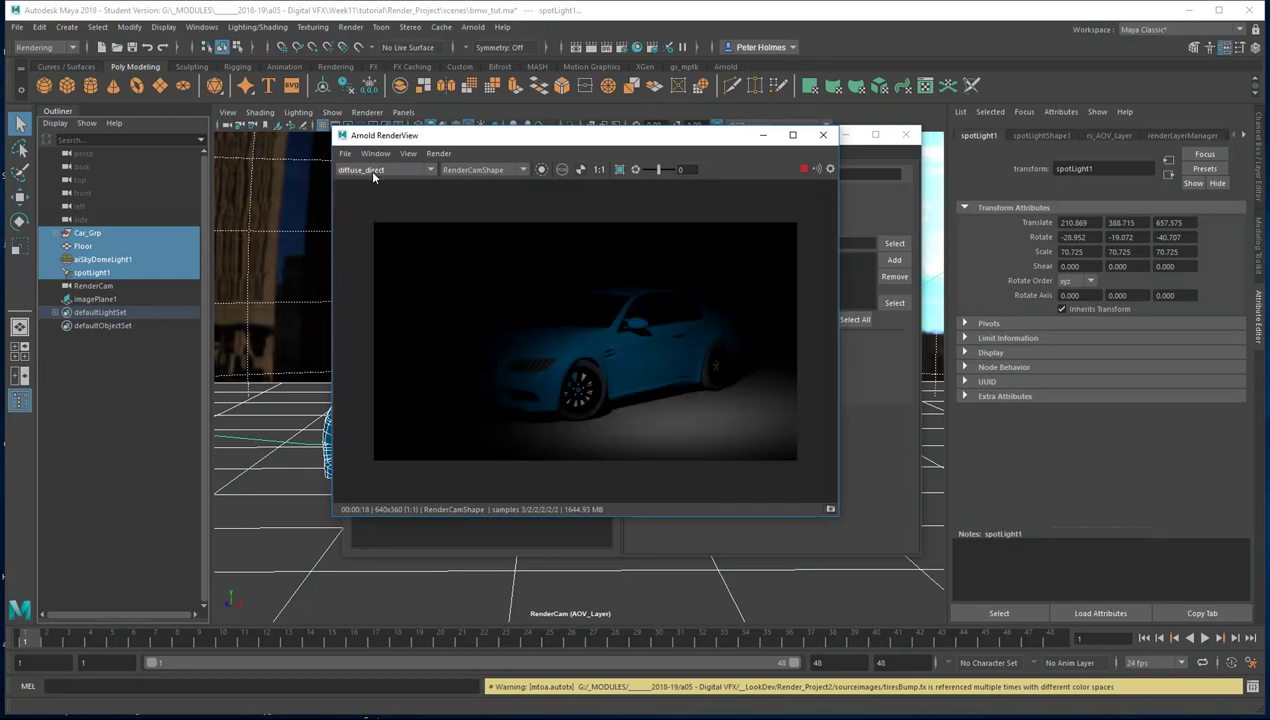
left_click(373, 172)
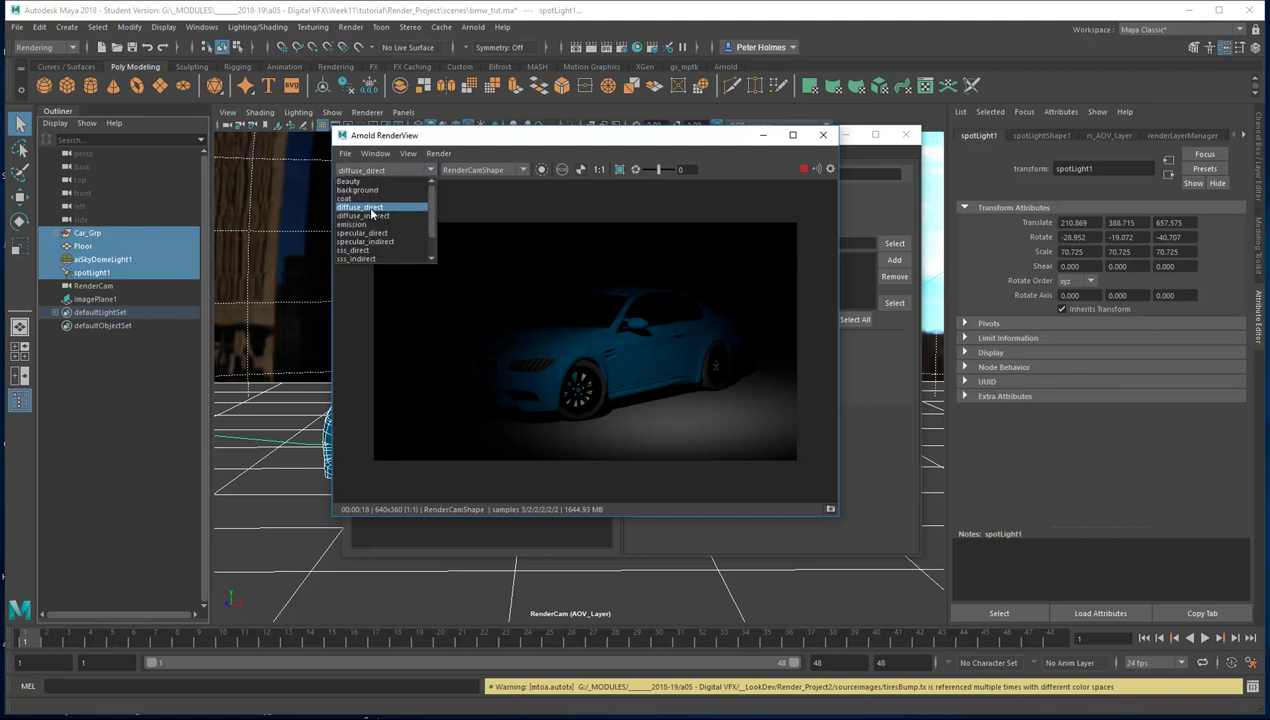
left_click(364, 215)
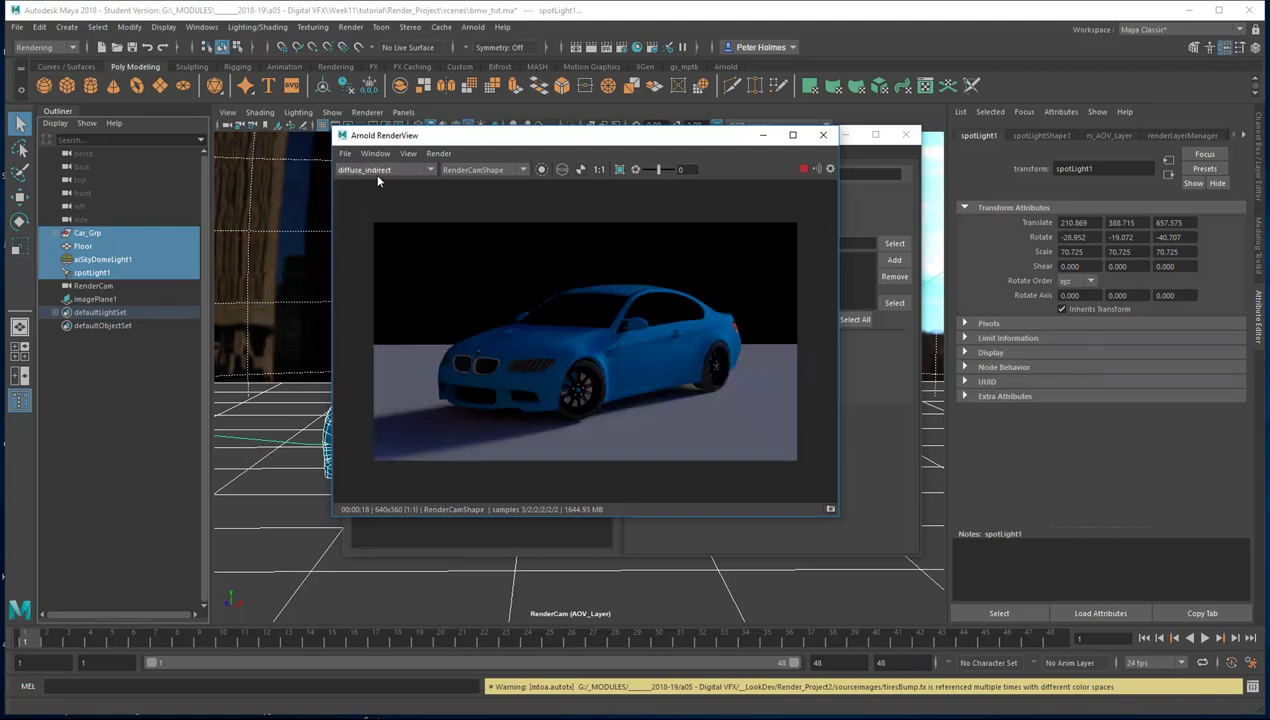
Step: Preview the specular_direct and specular_indirect AOVs of the rendered car
left_click(374, 172)
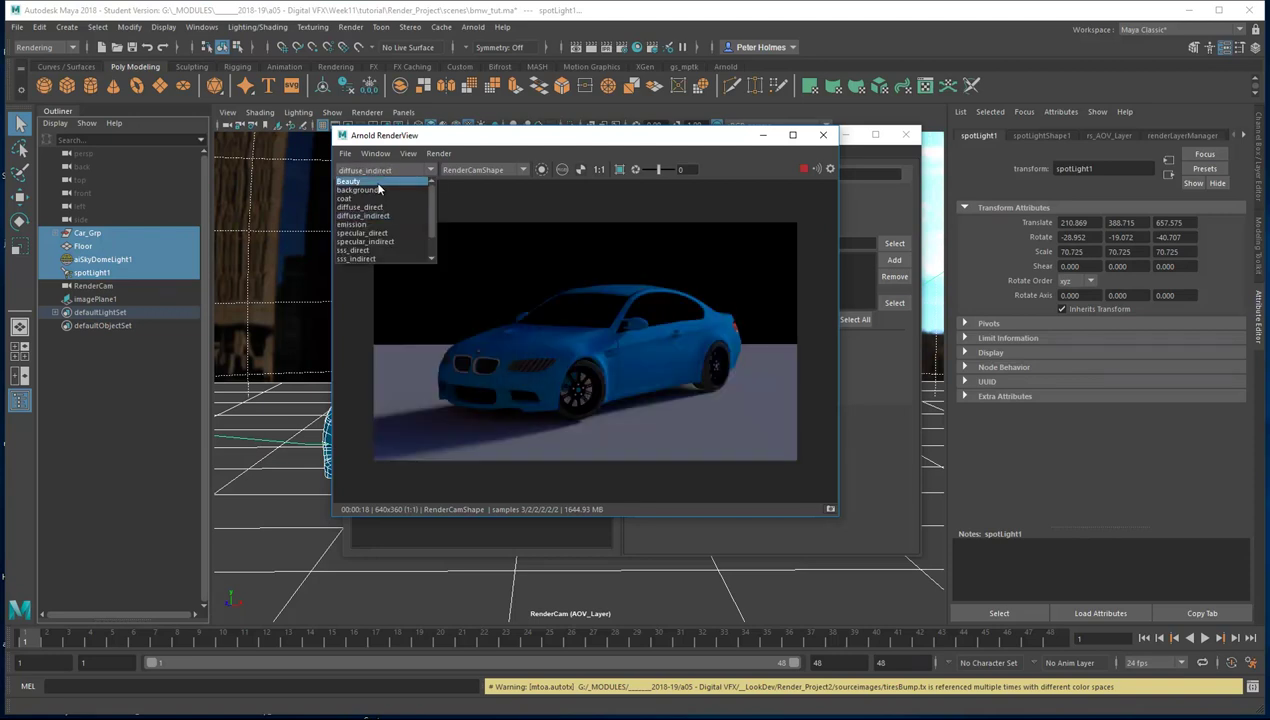
left_click(366, 233)
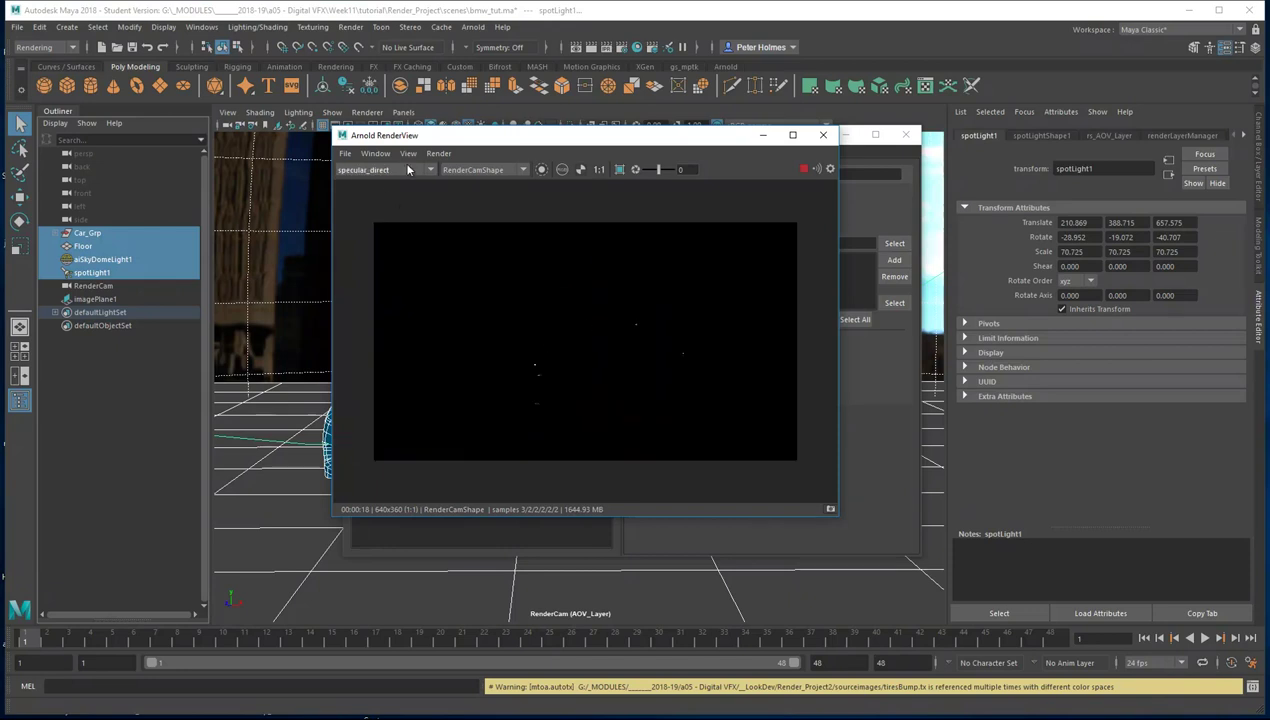
left_click(376, 171)
left_click(374, 242)
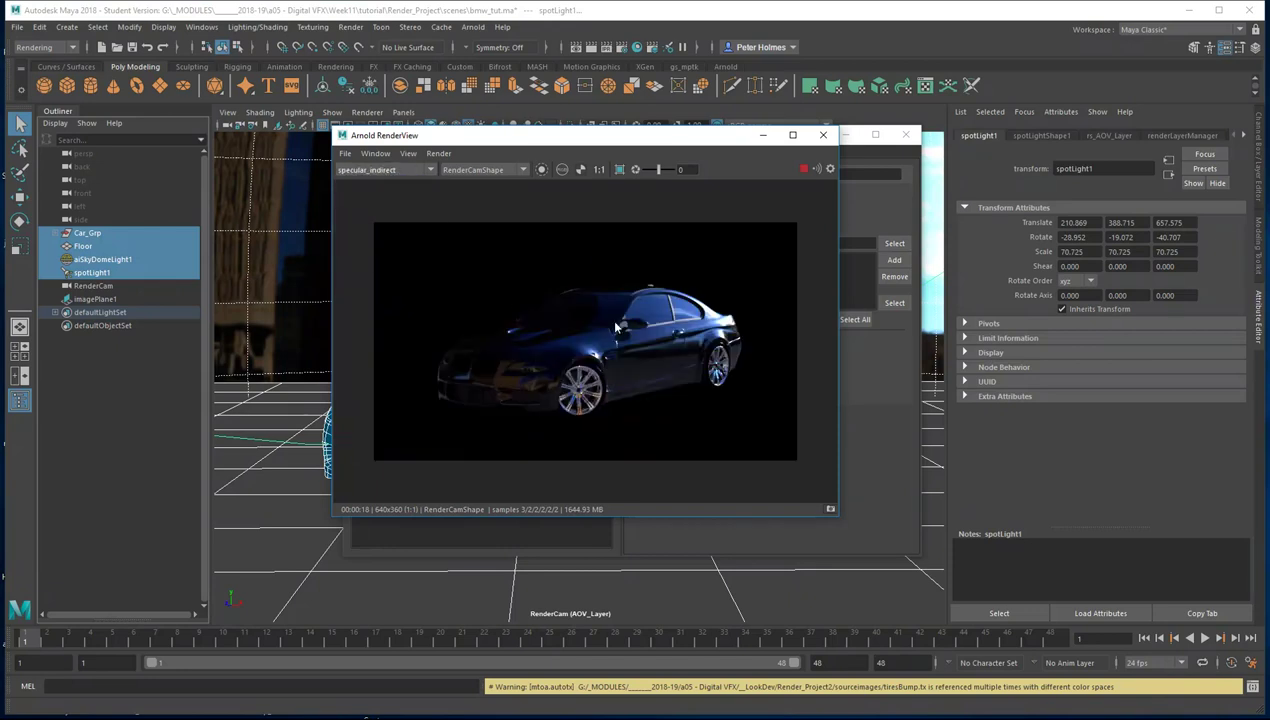
Step: Display the sss_direct AOV and look through the remaining AOVs down to volume
left_click(404, 172)
left_click(366, 251)
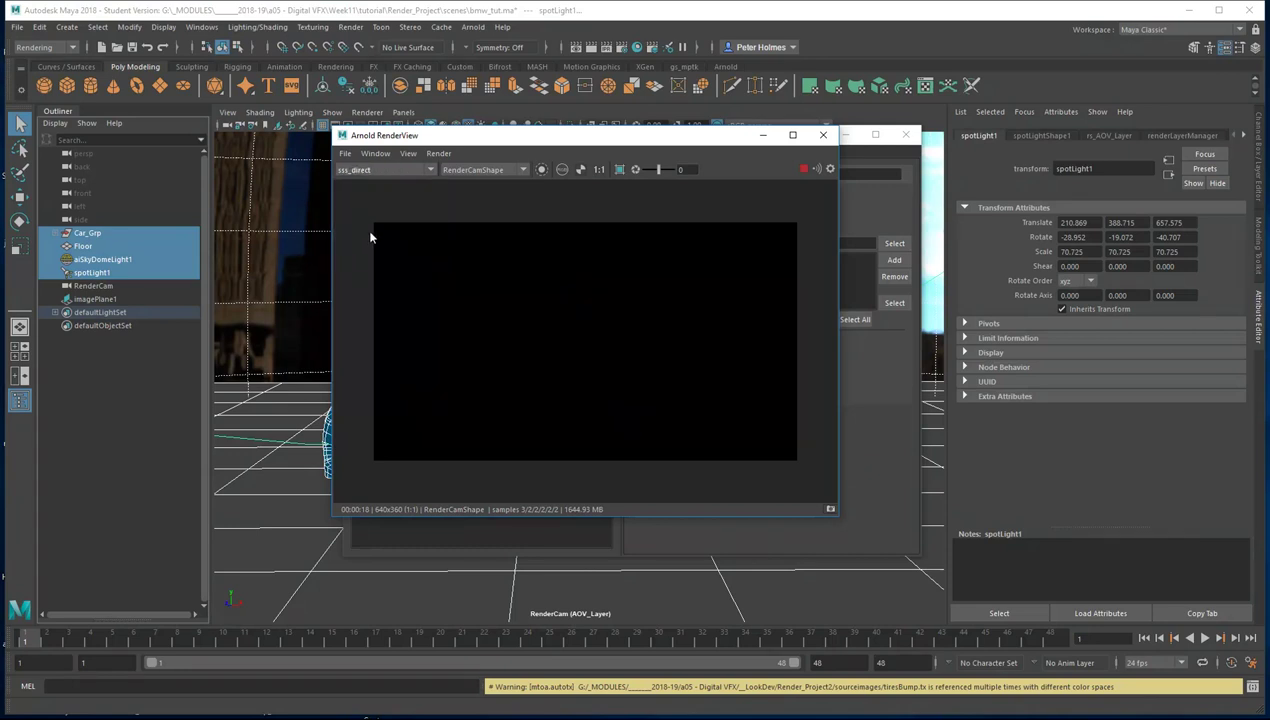
left_click(373, 172)
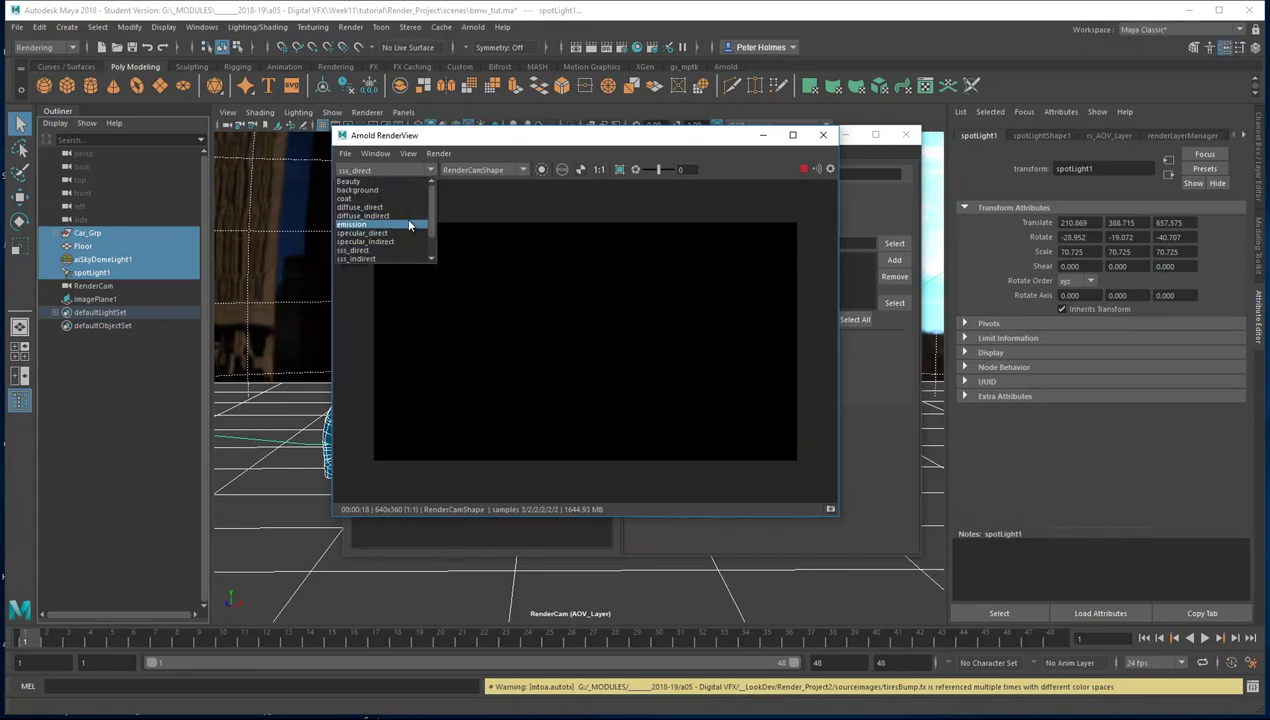
scroll(429, 232, "down", 1)
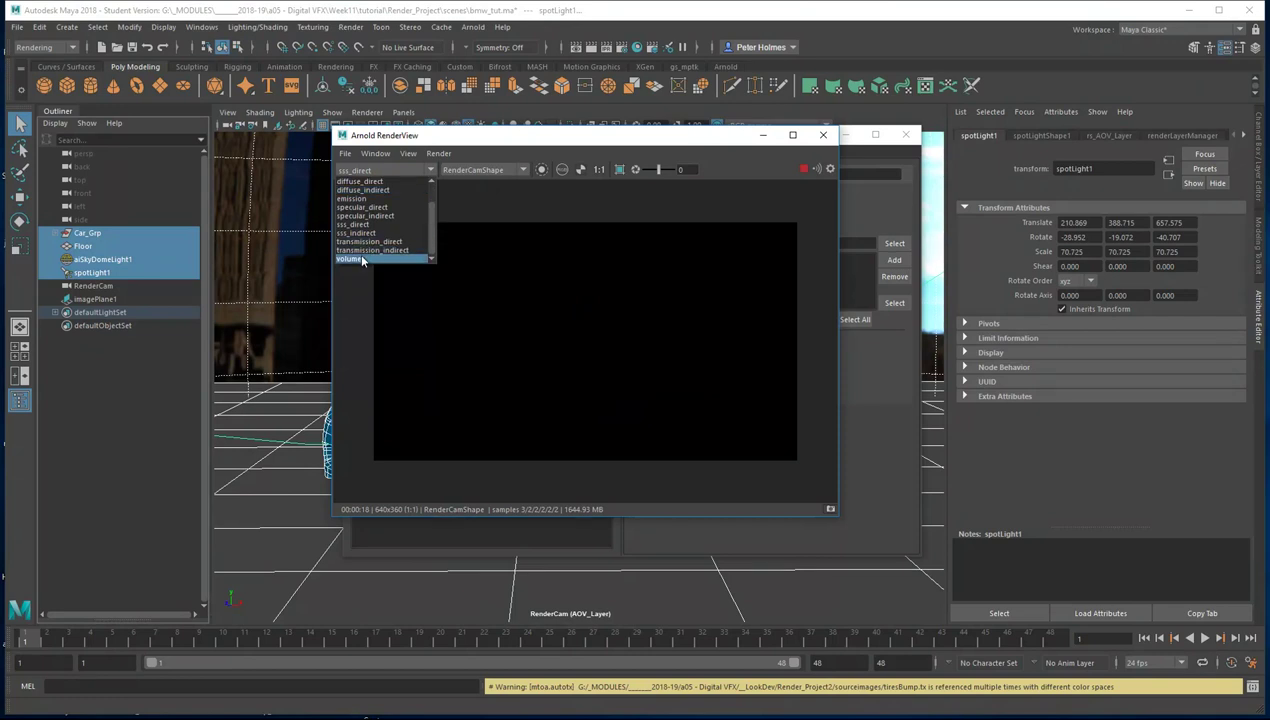
scroll(431, 247, "up", 1)
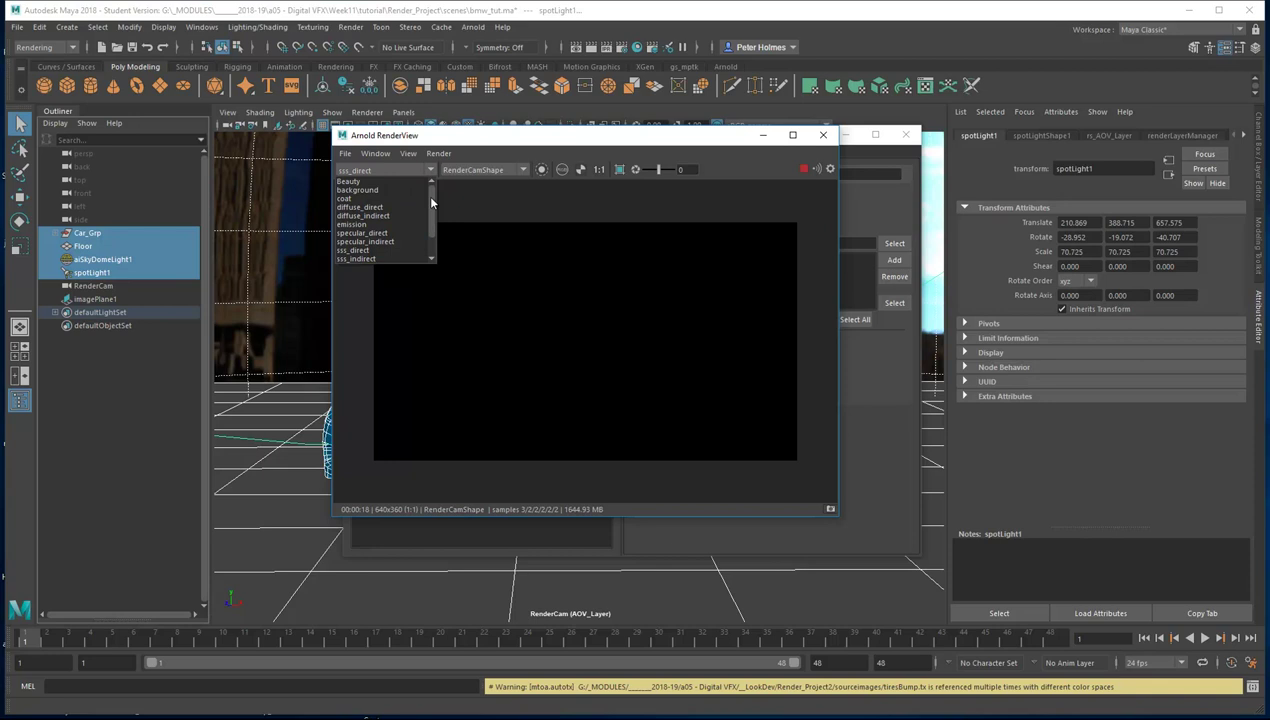
Step: Switch the render view back to the Beauty pass and close it
left_click(376, 172)
left_click(376, 172)
left_click(366, 181)
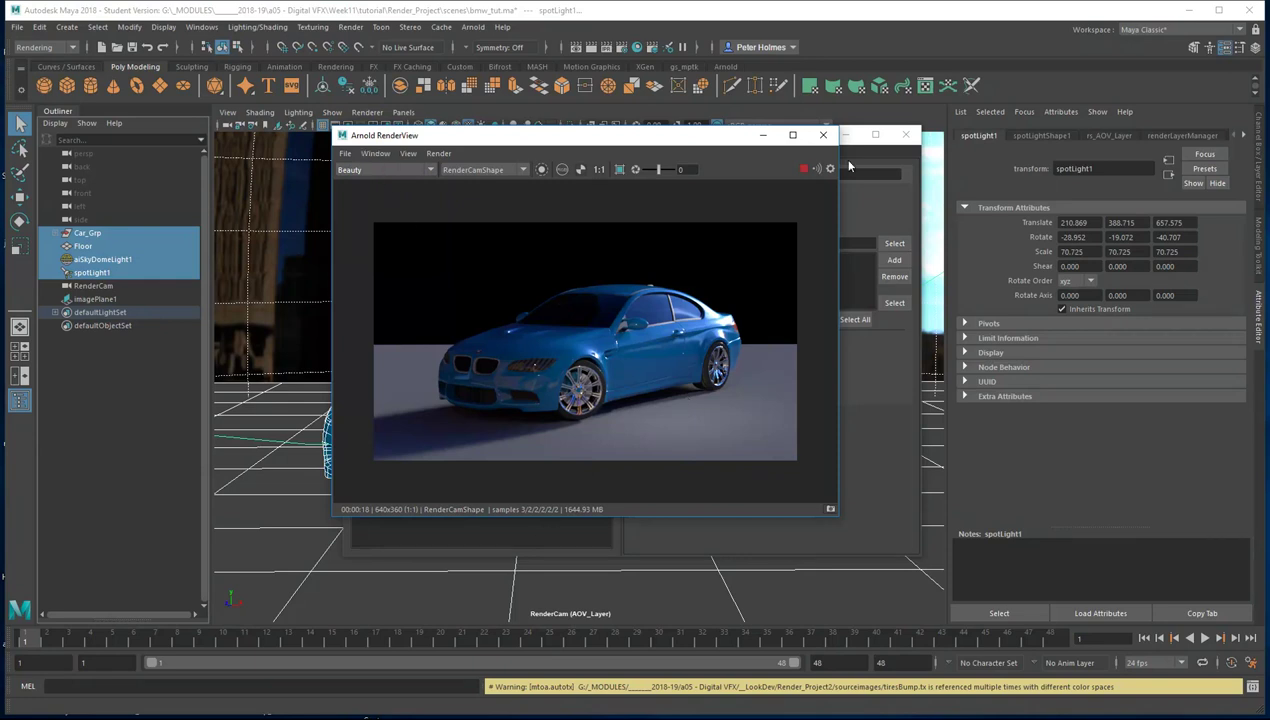
left_click(823, 134)
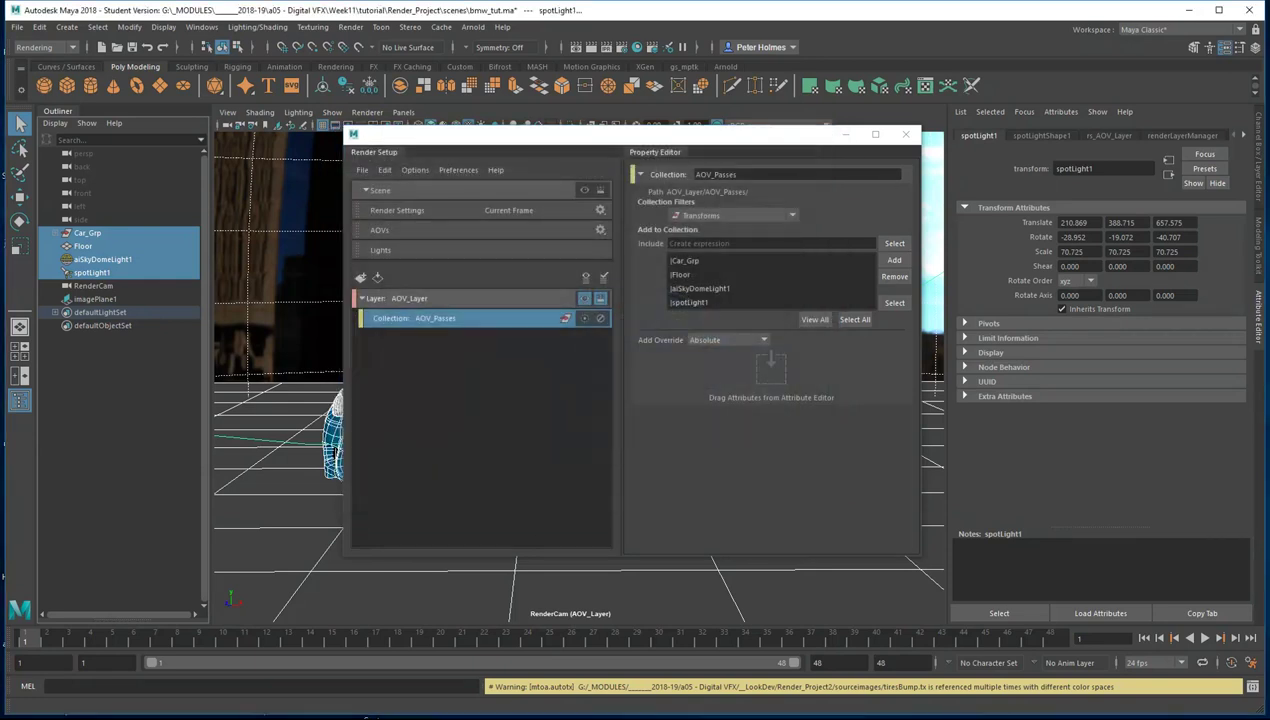
Step: Collapse AOV_Layer and create a second render layer named Shadow_Layer
left_click(362, 298)
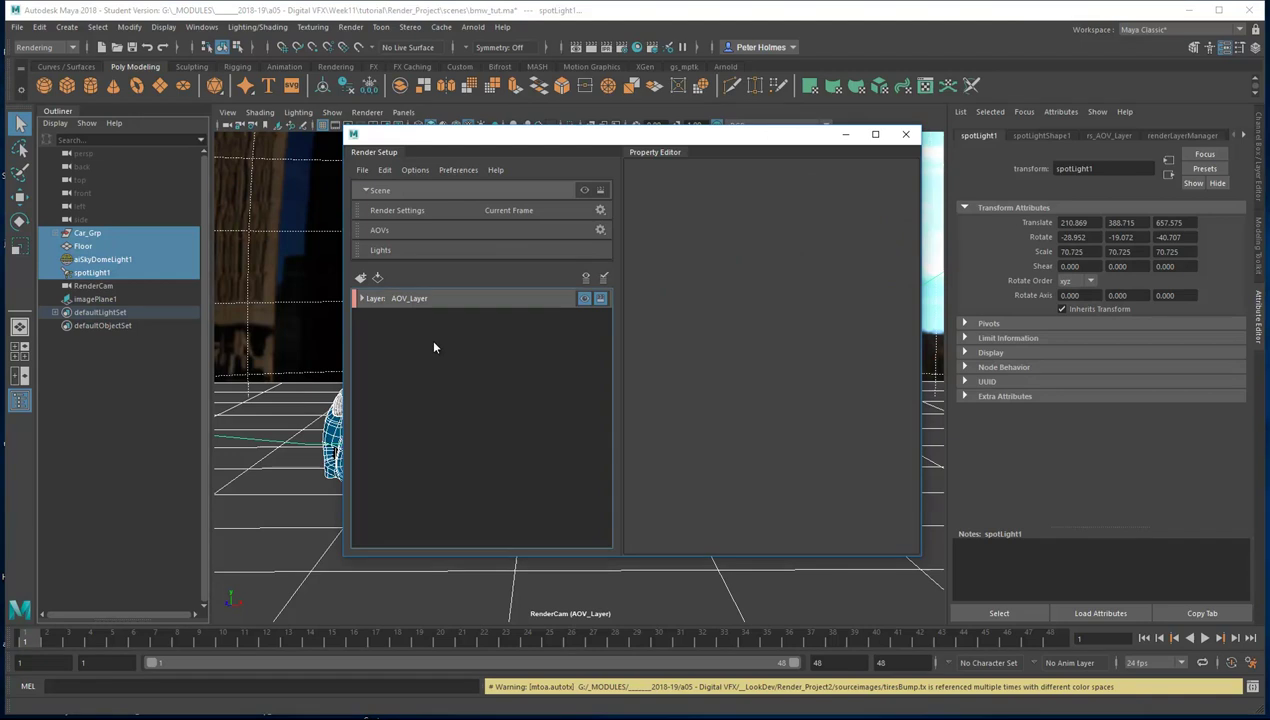
left_click(361, 279)
type("Shadow")
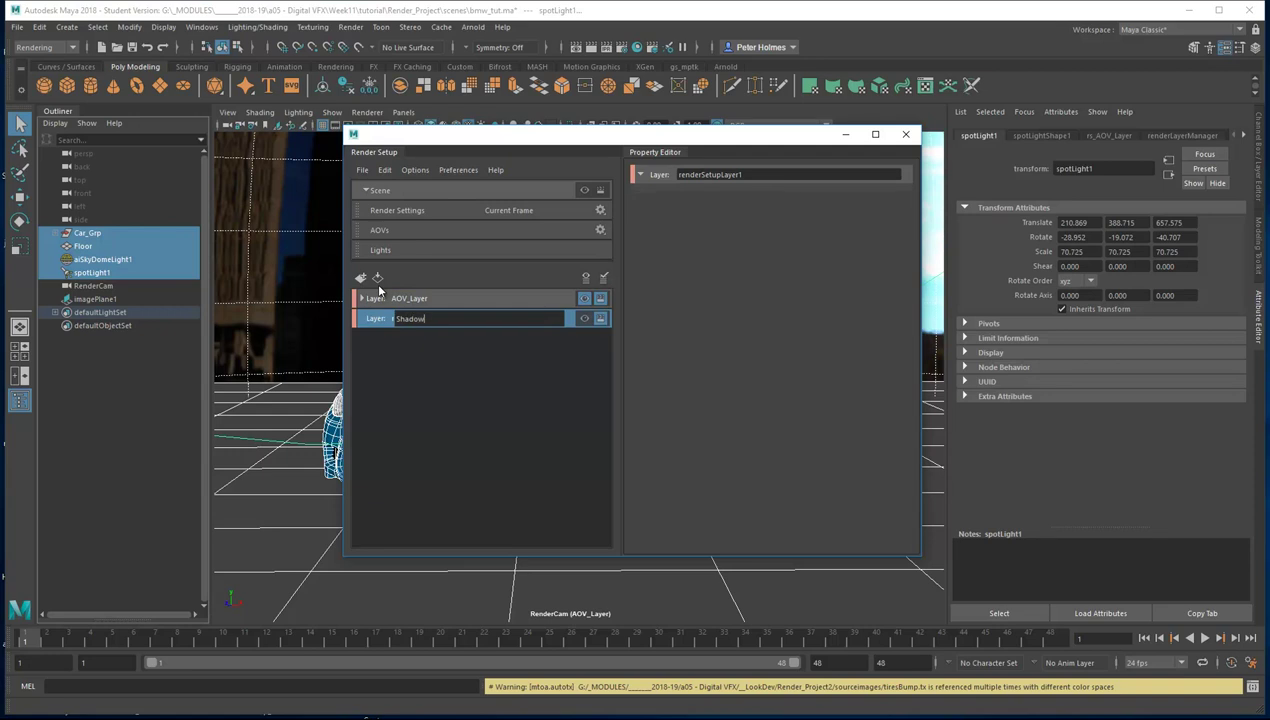
type("_Layer")
key("Return")
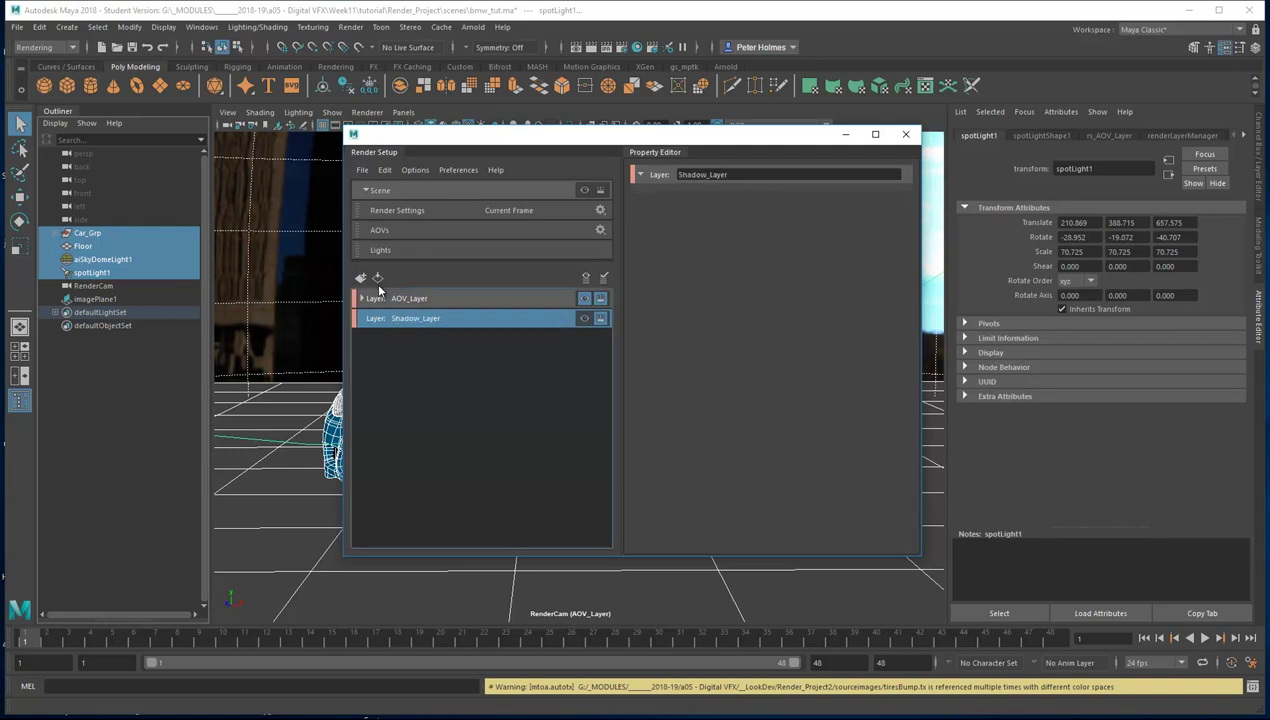
Step: Create a collection named Shadow_Pass in Shadow_Layer
right_click(445, 320)
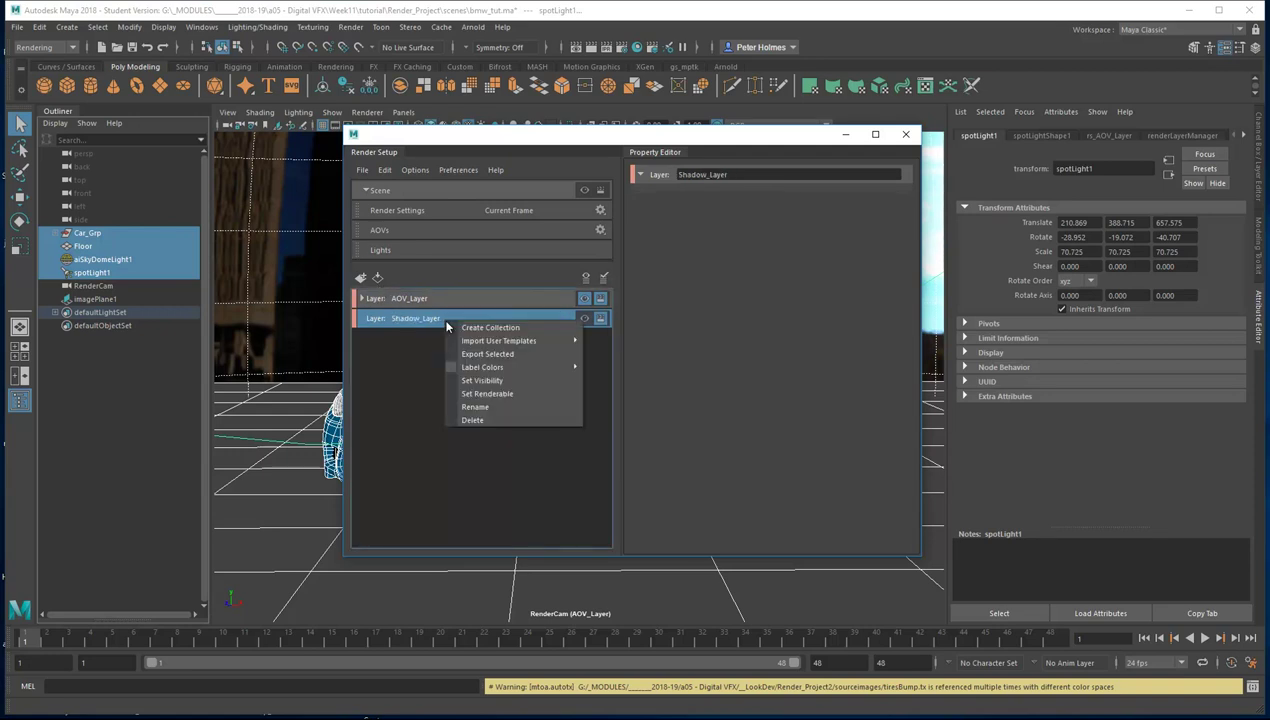
left_click(505, 327)
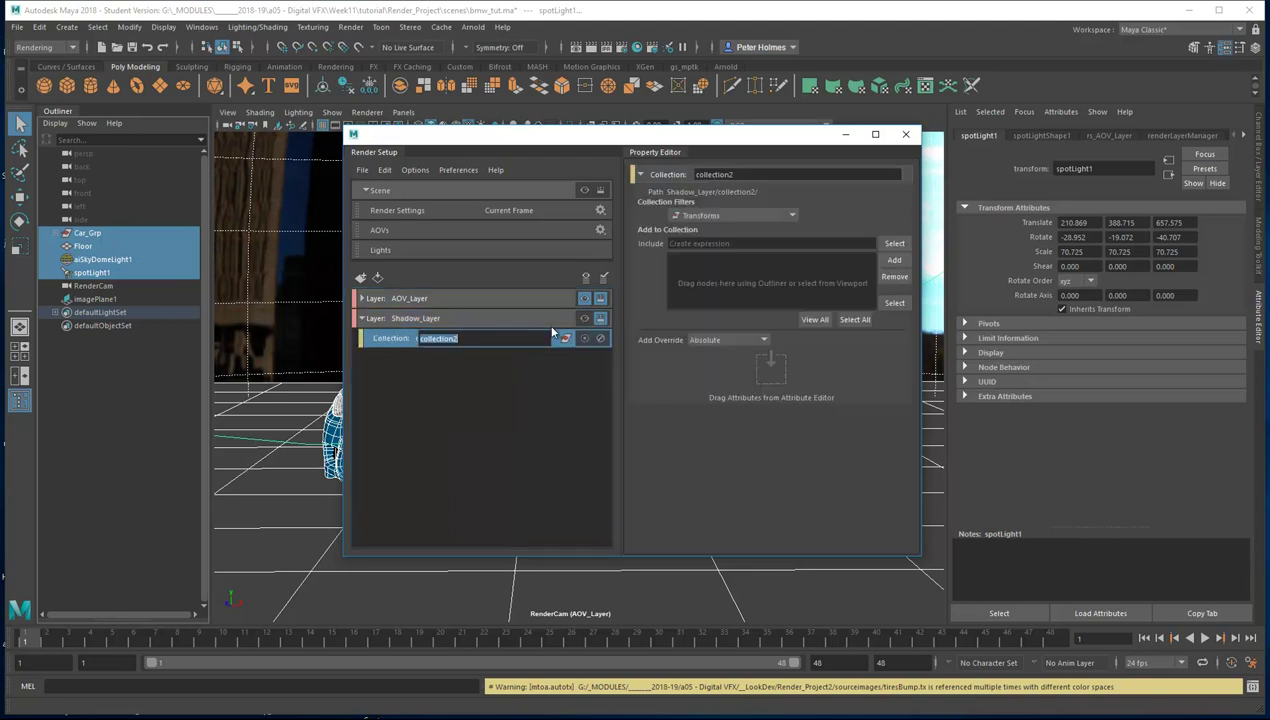
type("Shadow_Pass")
key("Return")
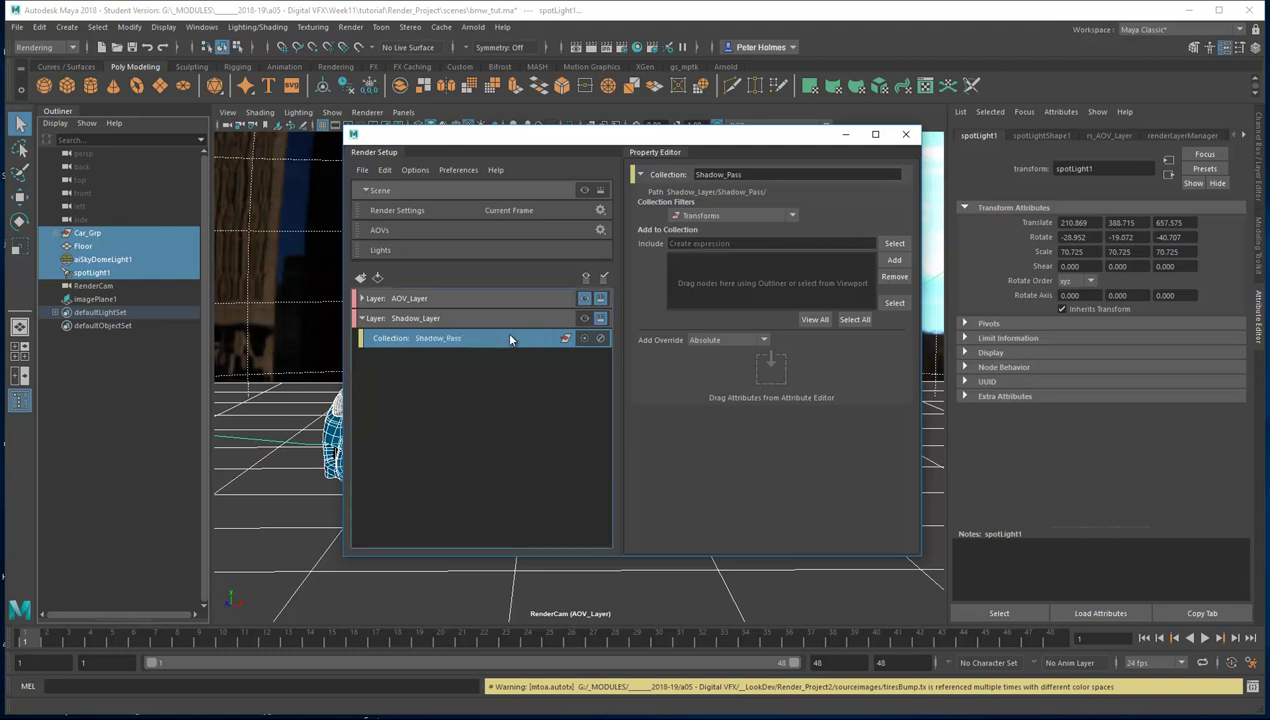
Step: Make Shadow_Layer the visible layer and add Car_Grp, Floor, aiSkyDomeLight1 and spotLight1 to the Shadow_Pass collection
left_click(585, 318)
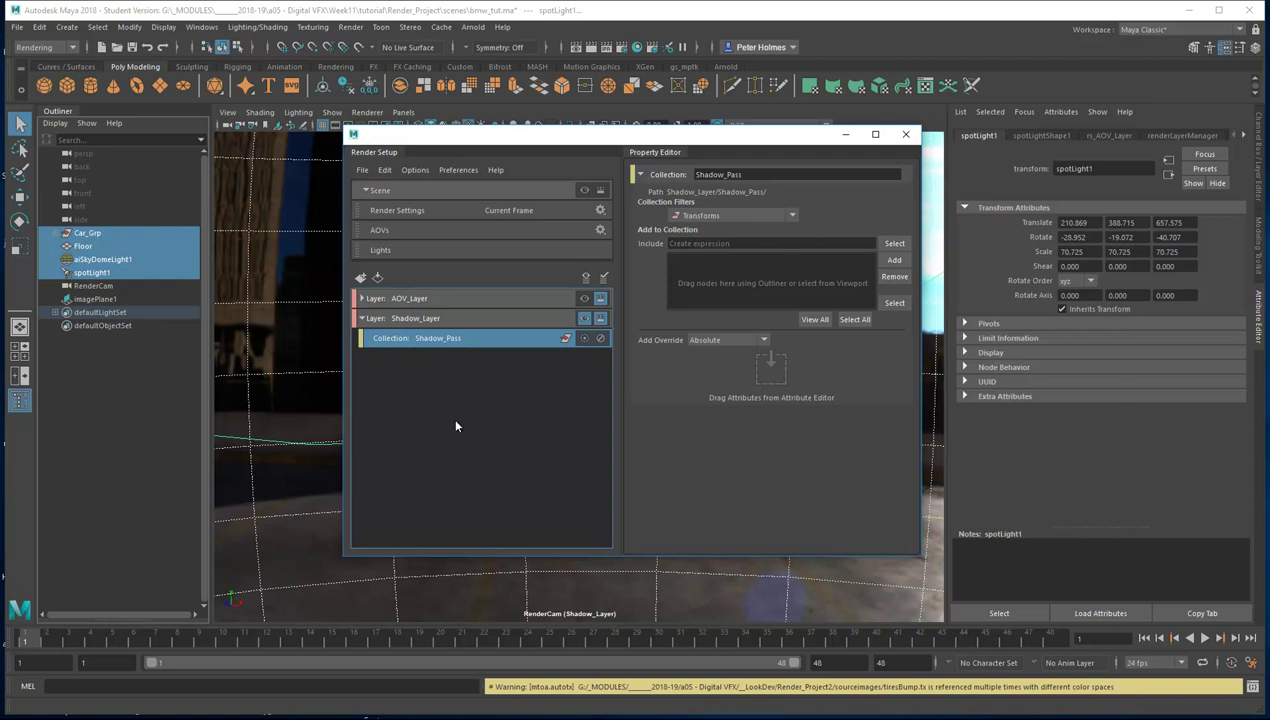
middle_click_drag(175, 304, 89, 233)
left_click(87, 233)
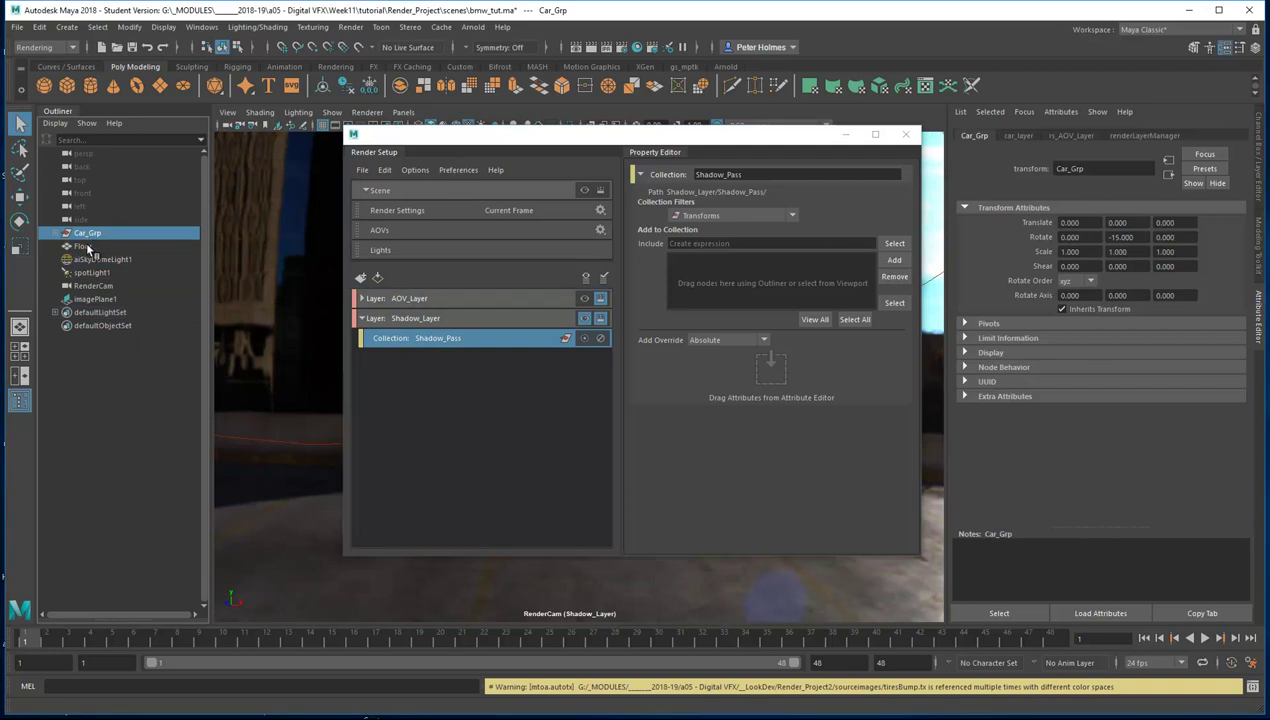
left_click(84, 247)
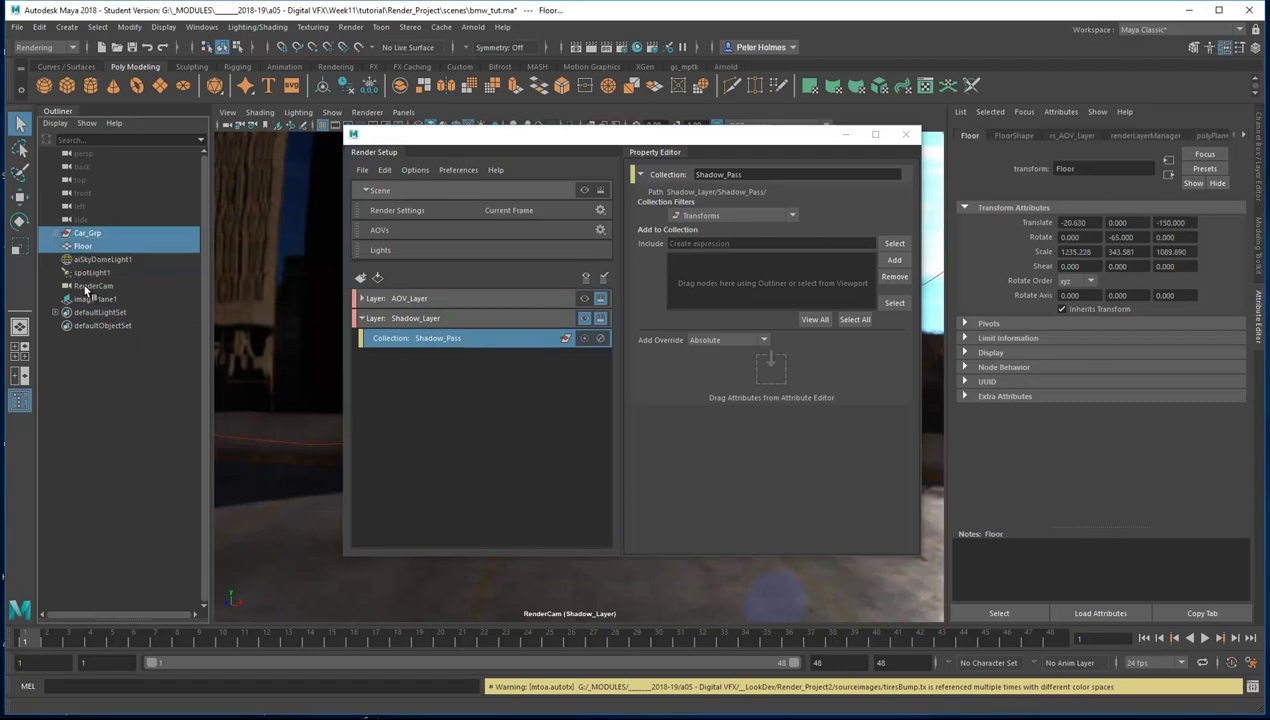
left_click(96, 260, "ctrl")
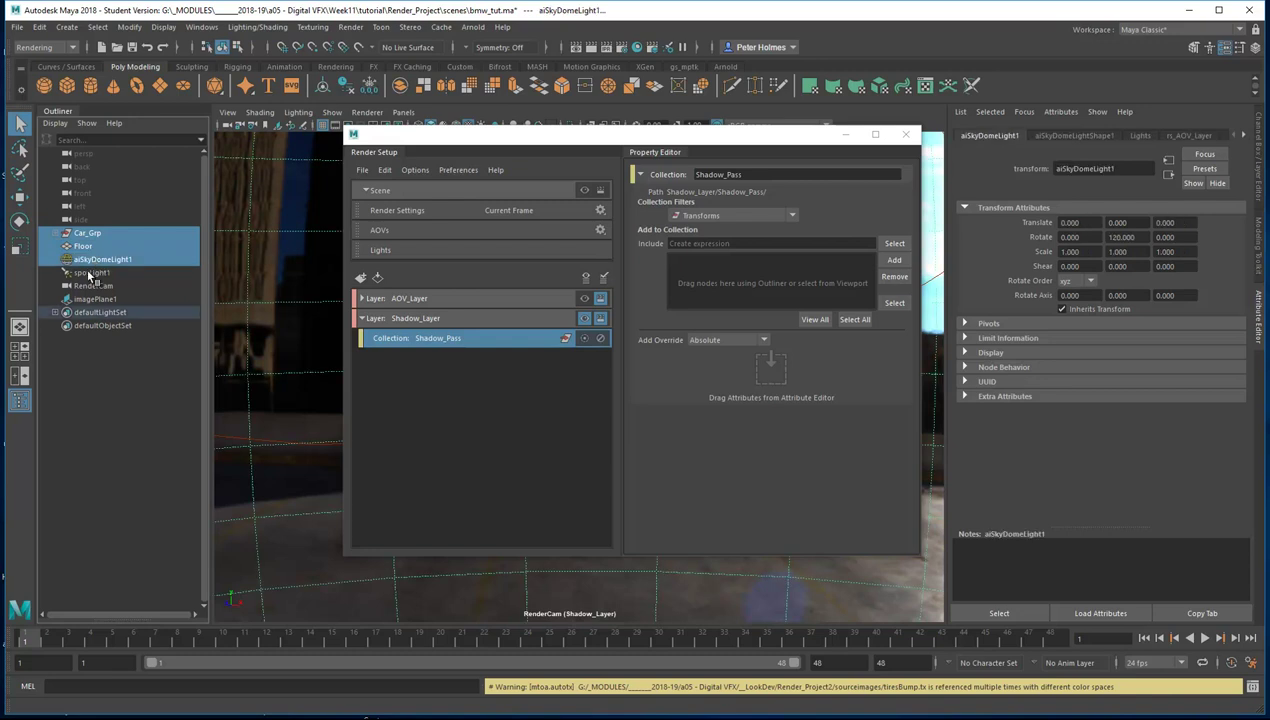
left_click(90, 273, "ctrl")
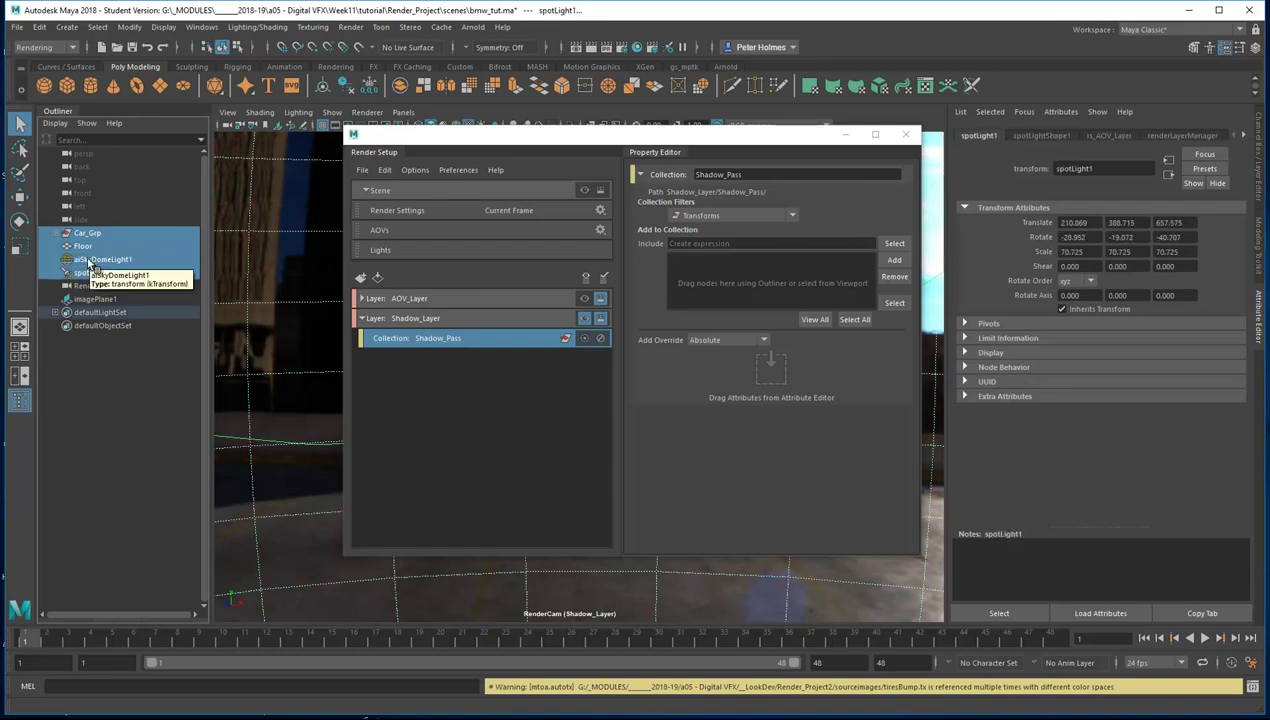
left_click(895, 261)
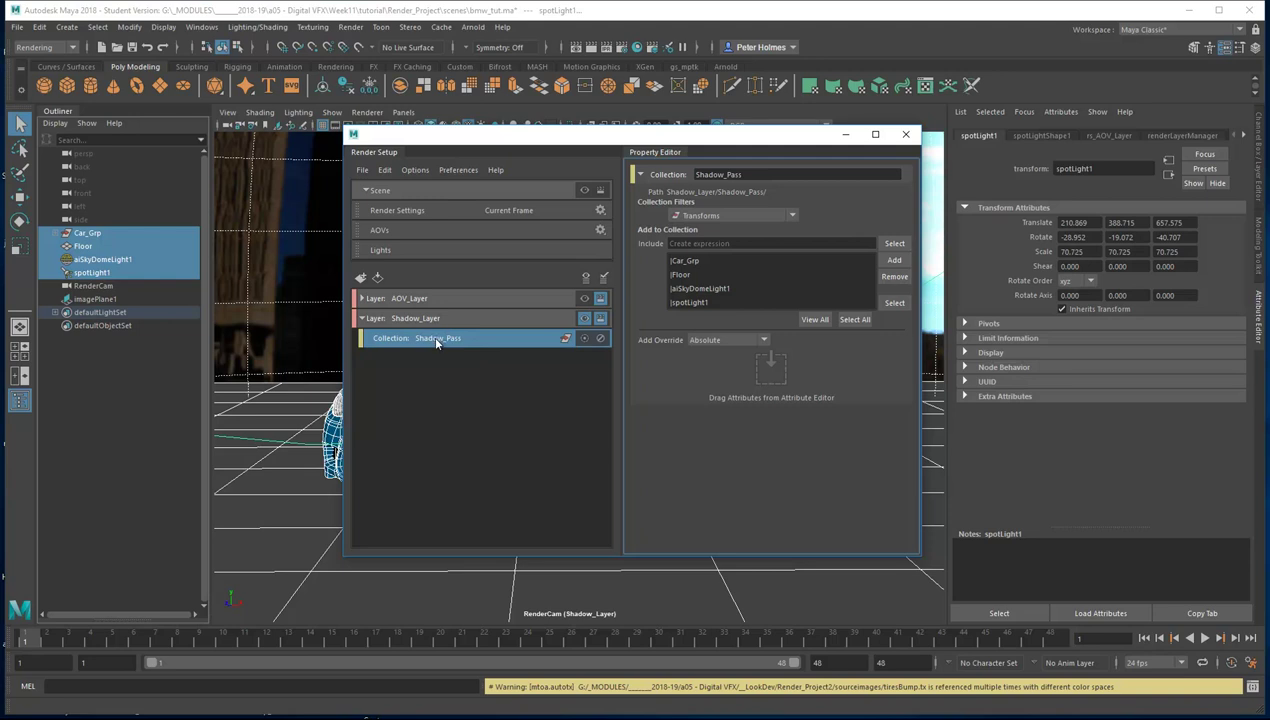
Step: Create a material override named Shadow_Override on the Shadow_Pass collection
right_click(487, 342)
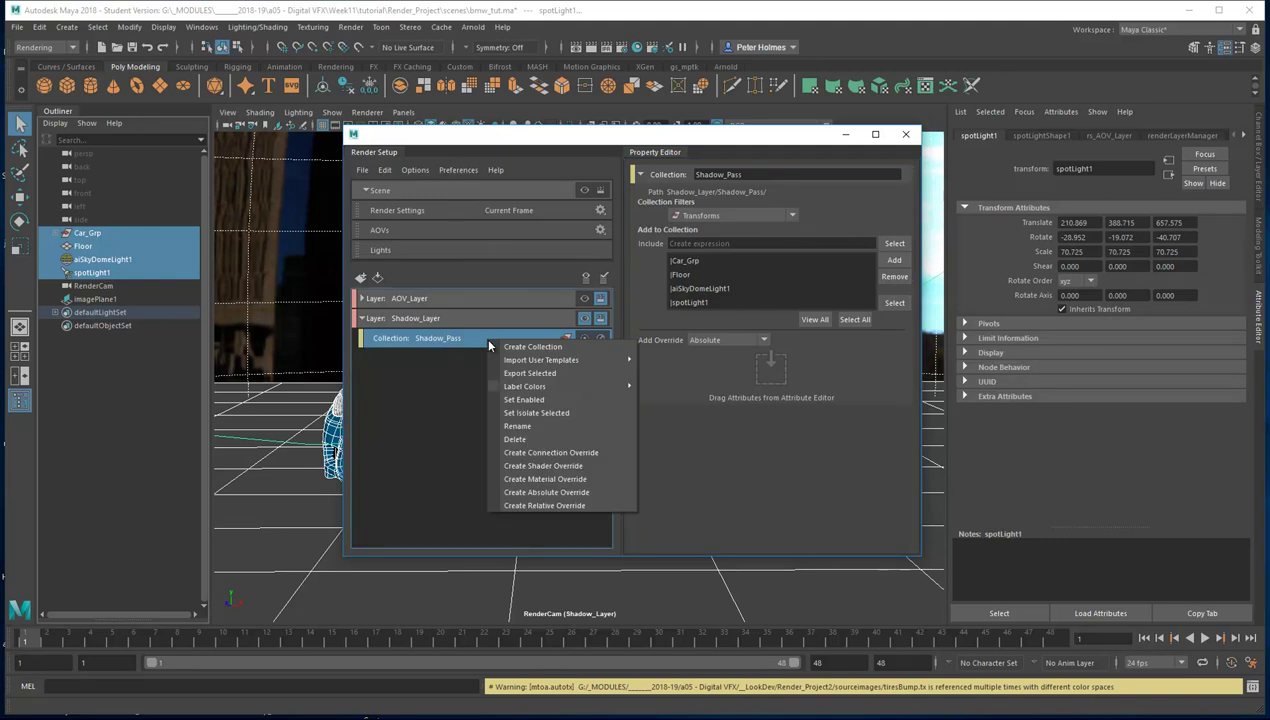
left_click(548, 479)
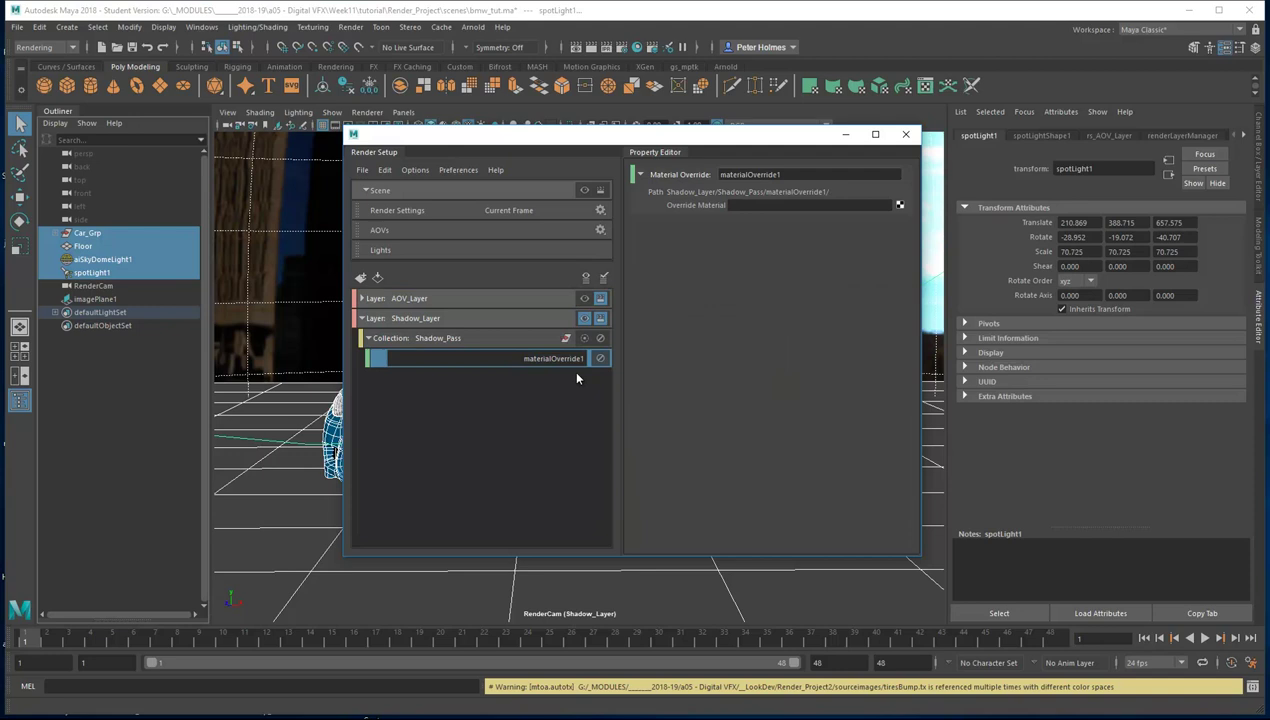
type("Shadow_")
key("Delete")
key("Delete")
key("Delete")
key("Delete")
key("Delete")
key("Delete")
key("Delete")
key("Delete")
key("Delete")
key("Return")
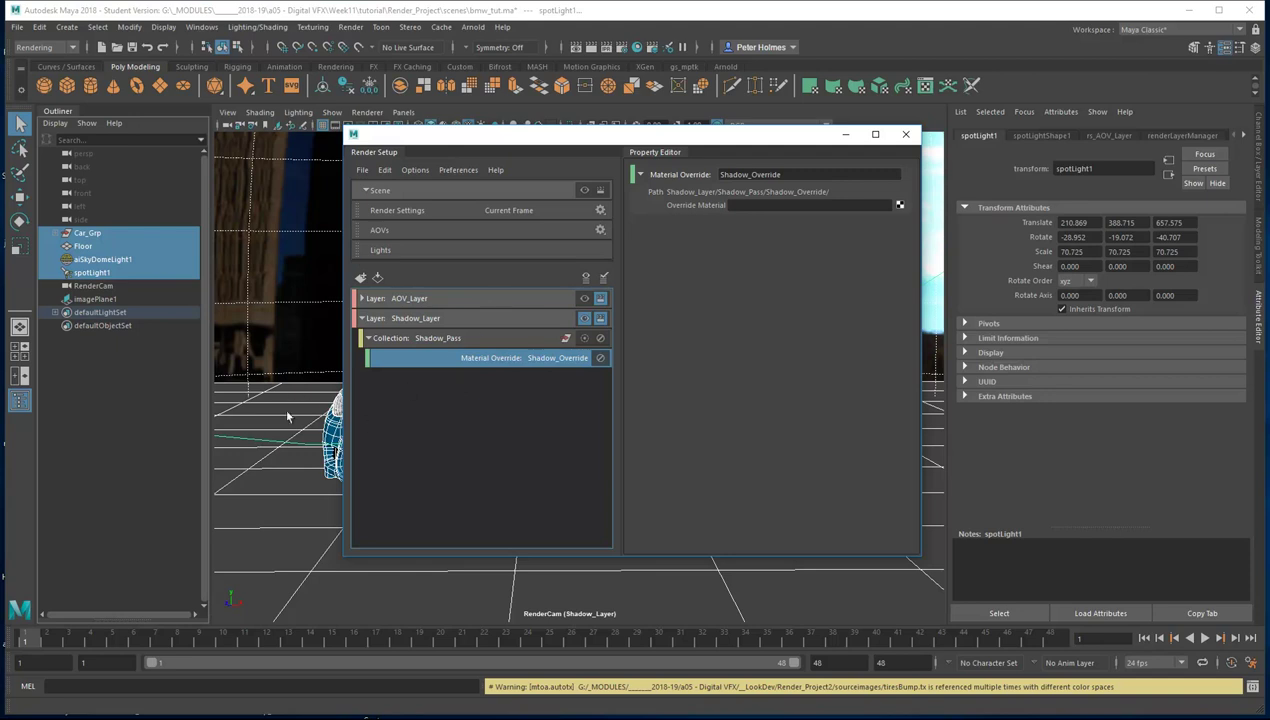
Step: Assign a new aiShadowMatte shader as the override material of Shadow_Override
left_click(900, 205)
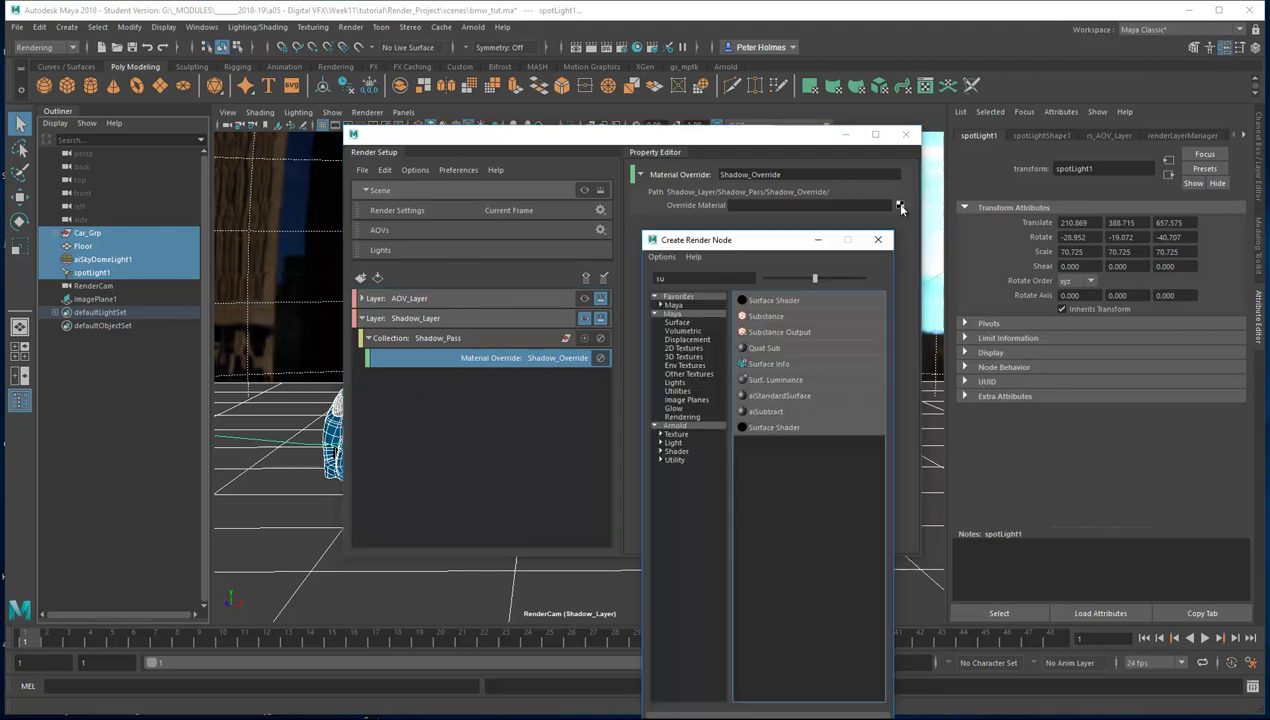
double_click(669, 279)
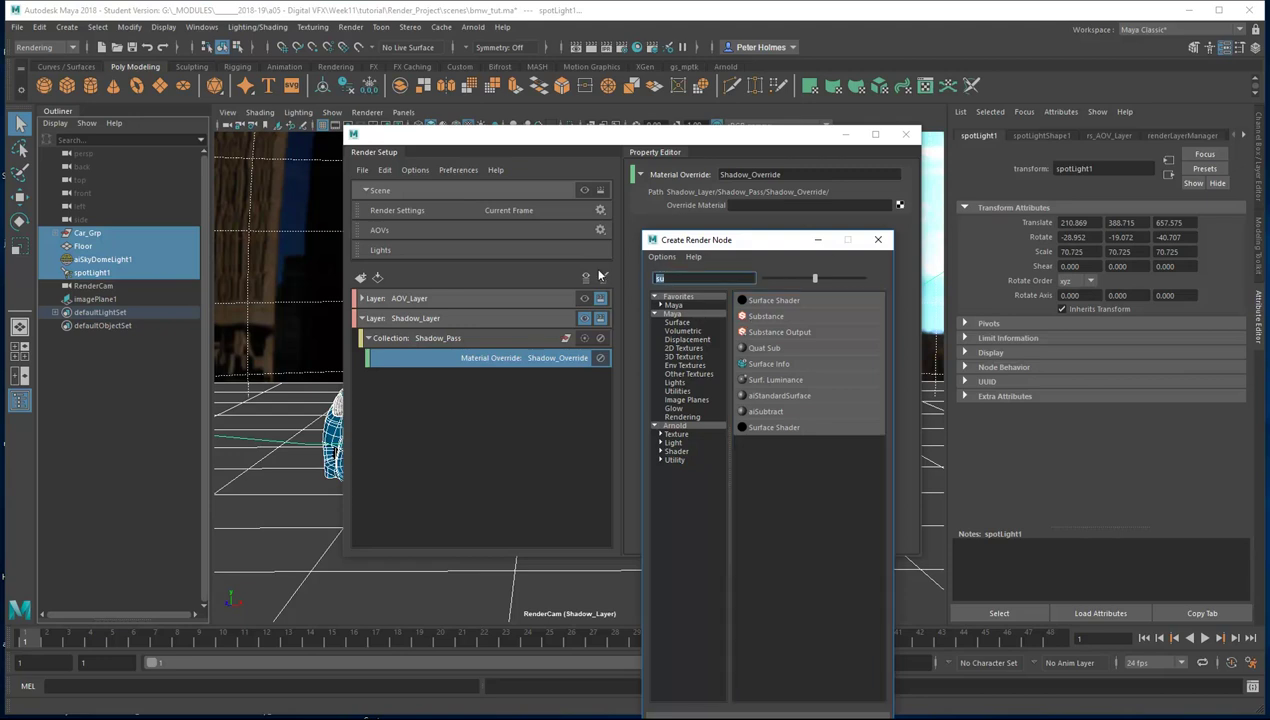
type("aish")
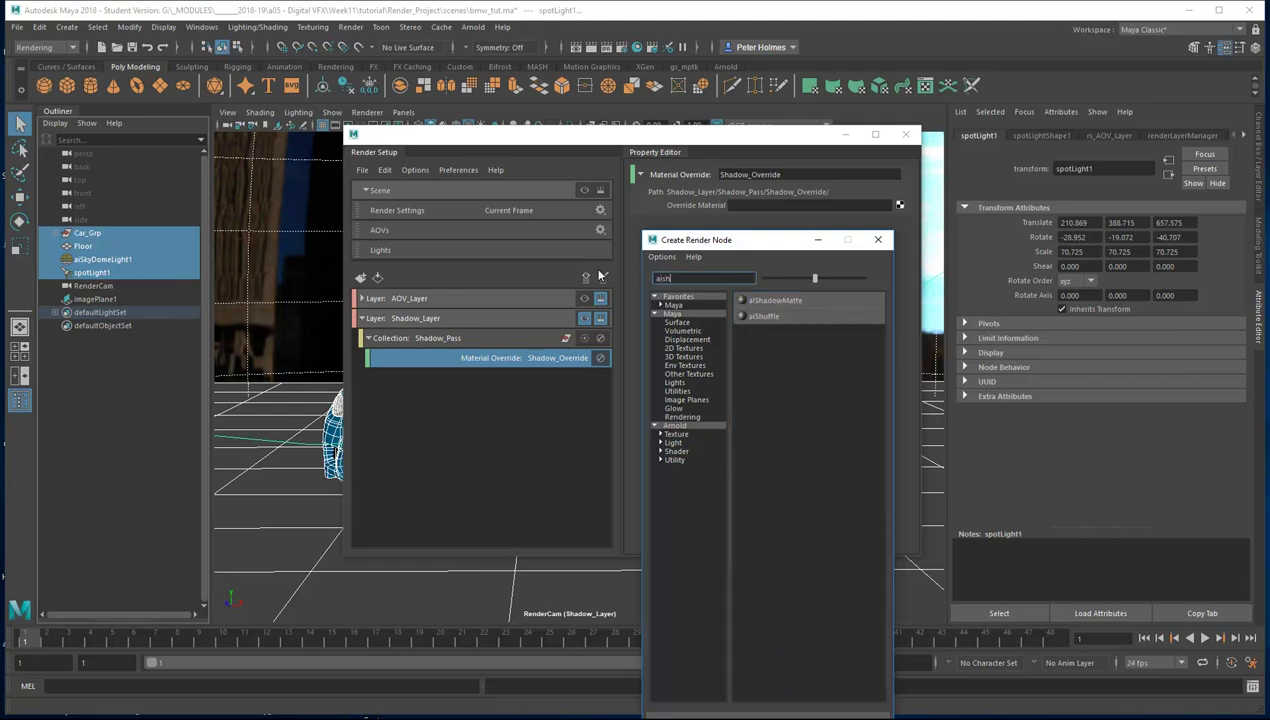
left_click(774, 301)
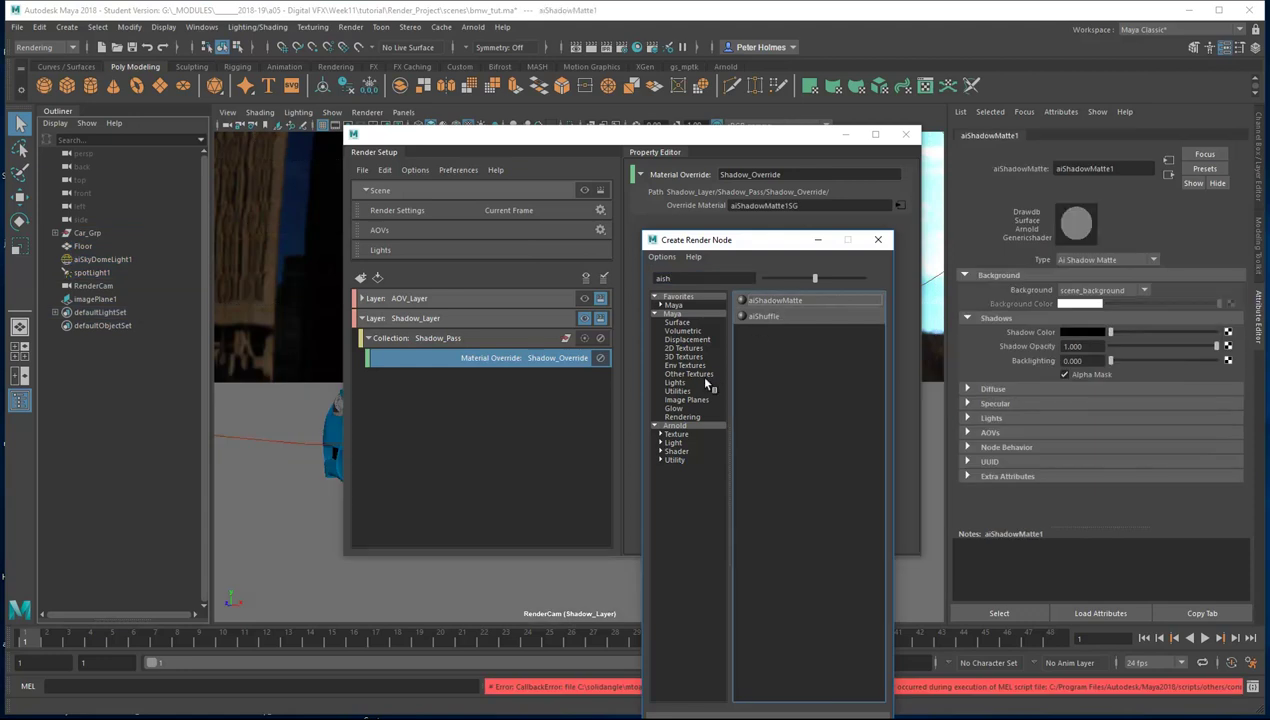
left_click(879, 242)
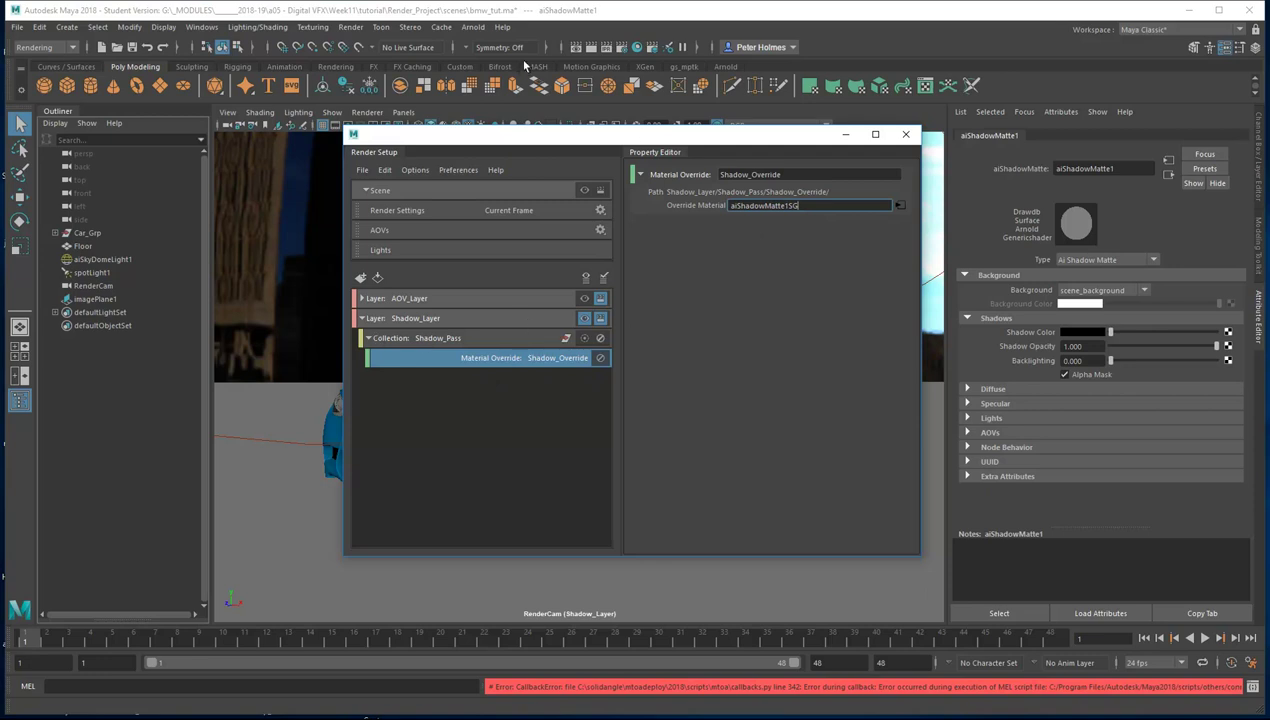
Step: Render Shadow_Layer with Arnold through RenderCam, inspect the shadow in the alpha channel, and close the render view
left_click(636, 47)
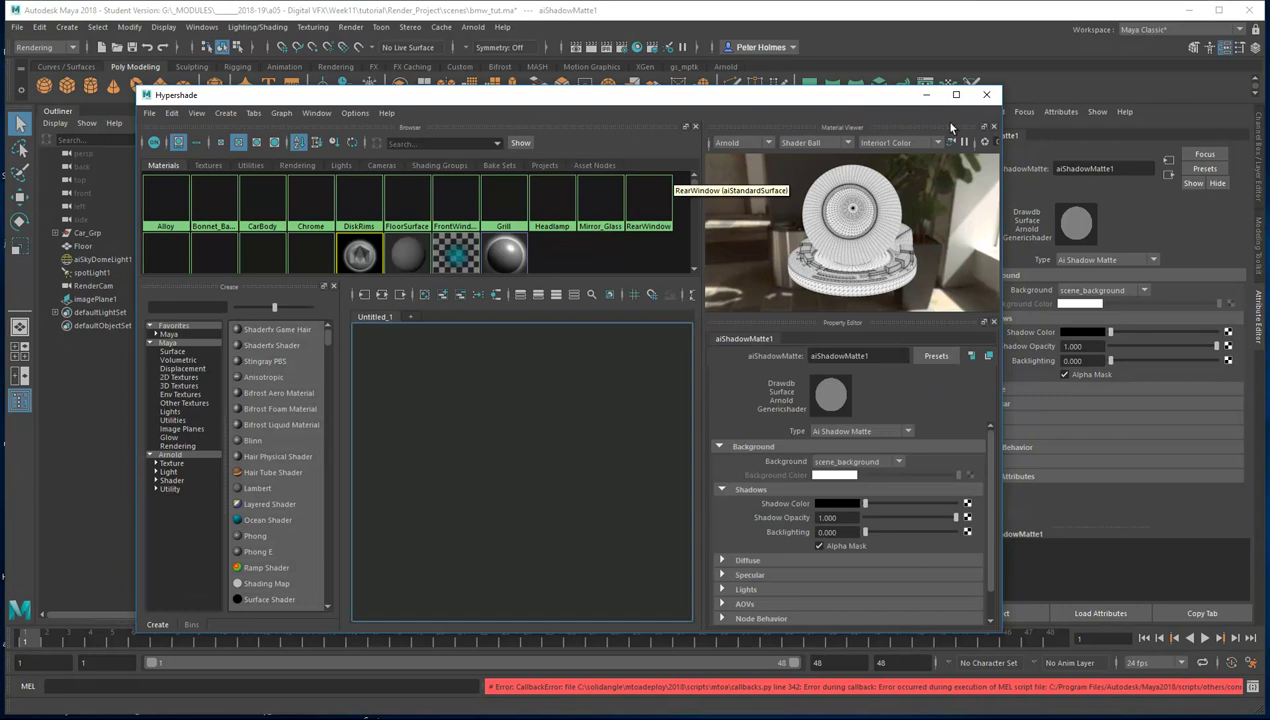
left_click(986, 94)
left_click(473, 27)
left_click(484, 52)
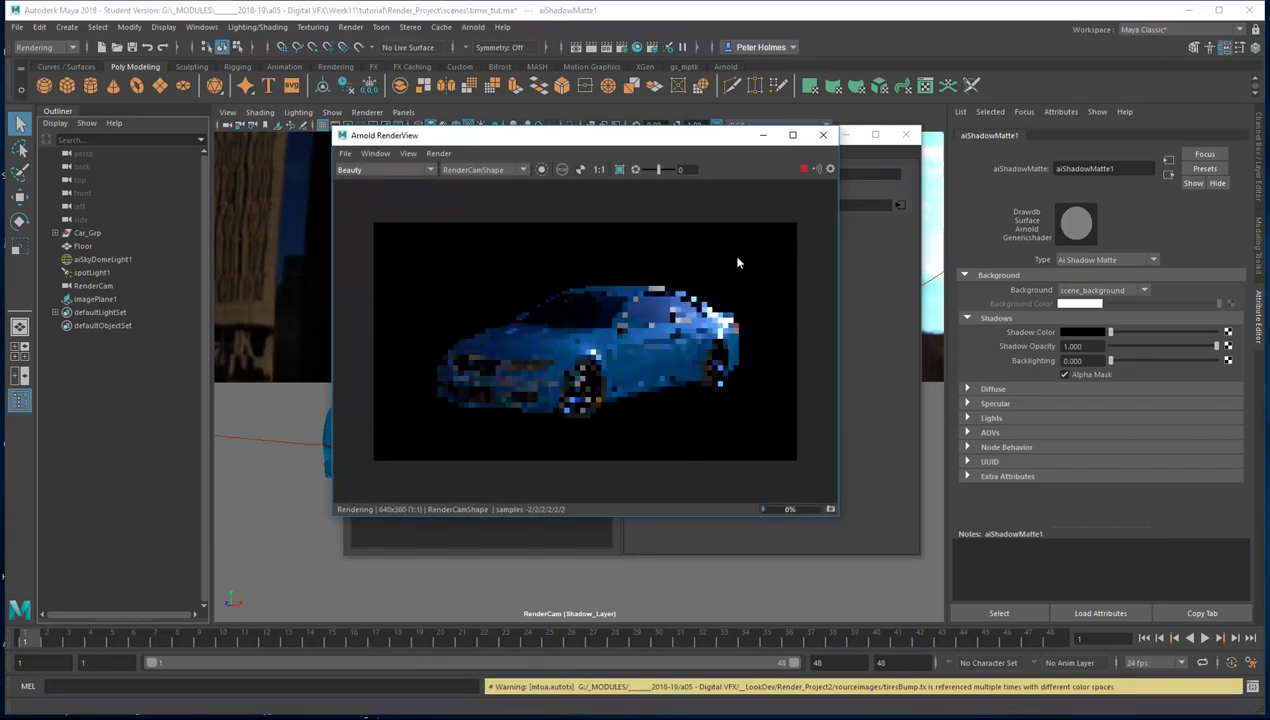
left_click(563, 170)
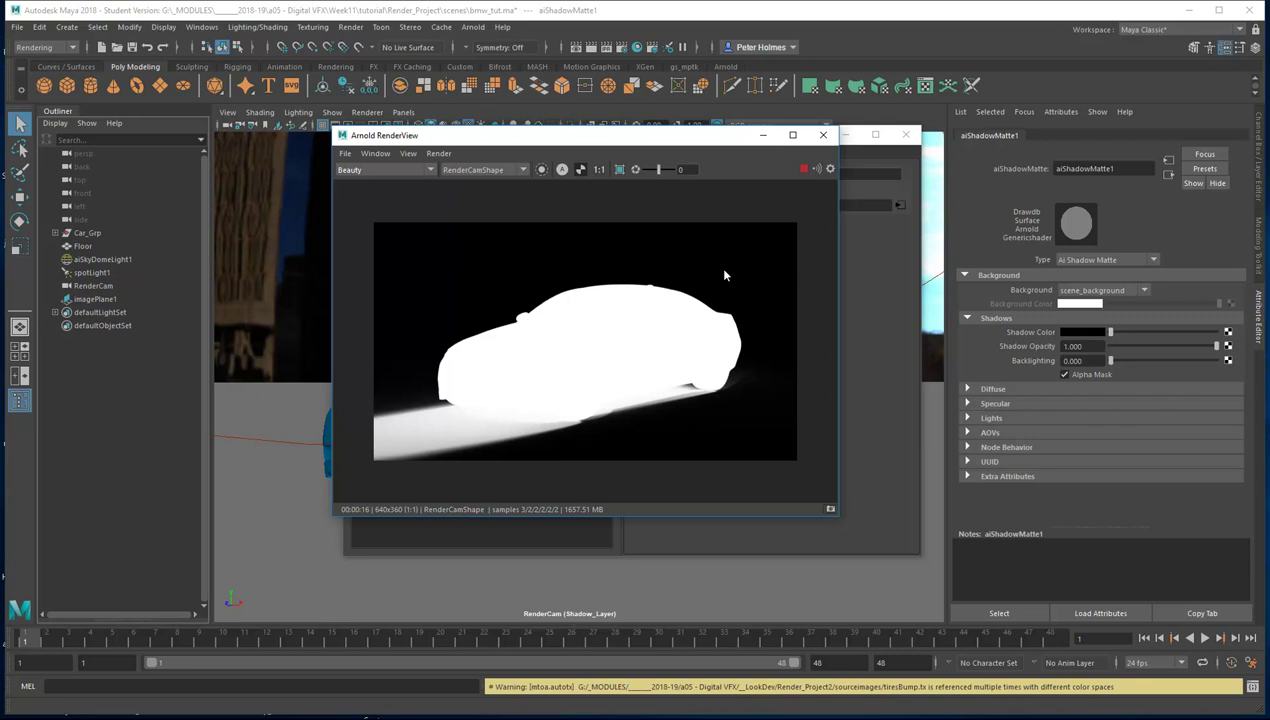
left_click(580, 170)
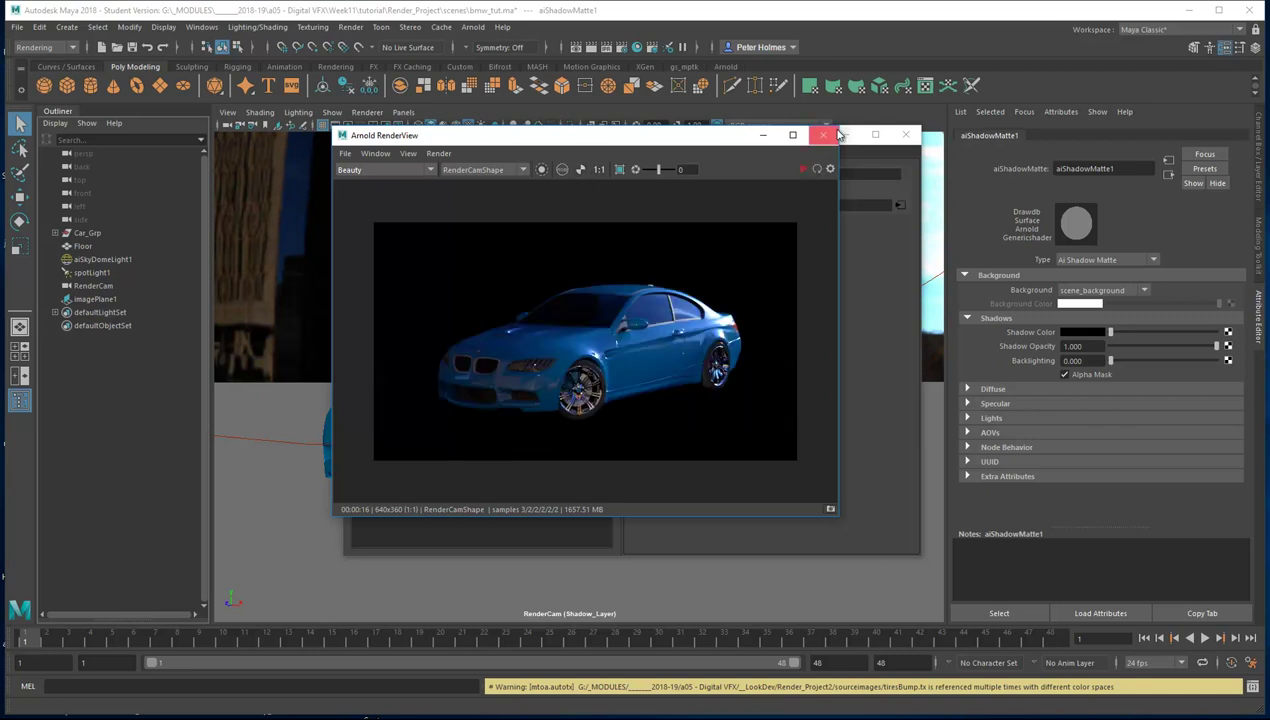
left_click(823, 136)
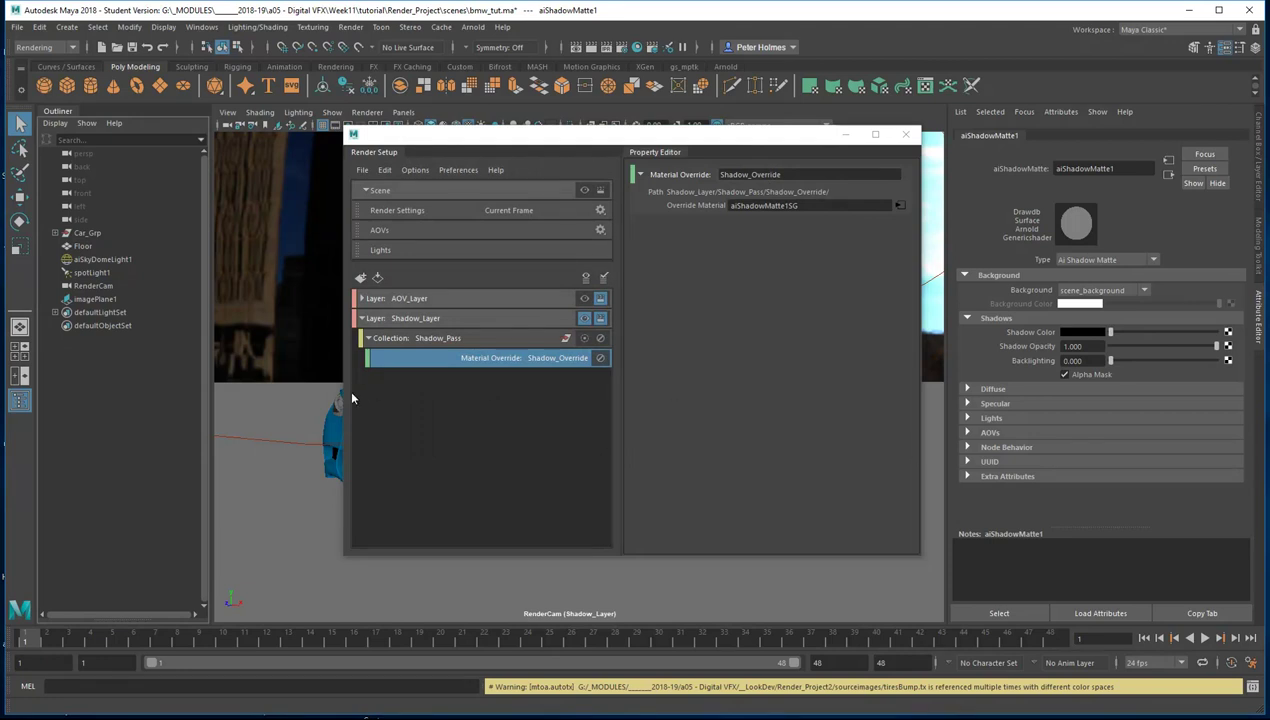
Step: Collapse Shadow_Layer and create a third render layer named AO_Layer
left_click(425, 419)
left_click(362, 318)
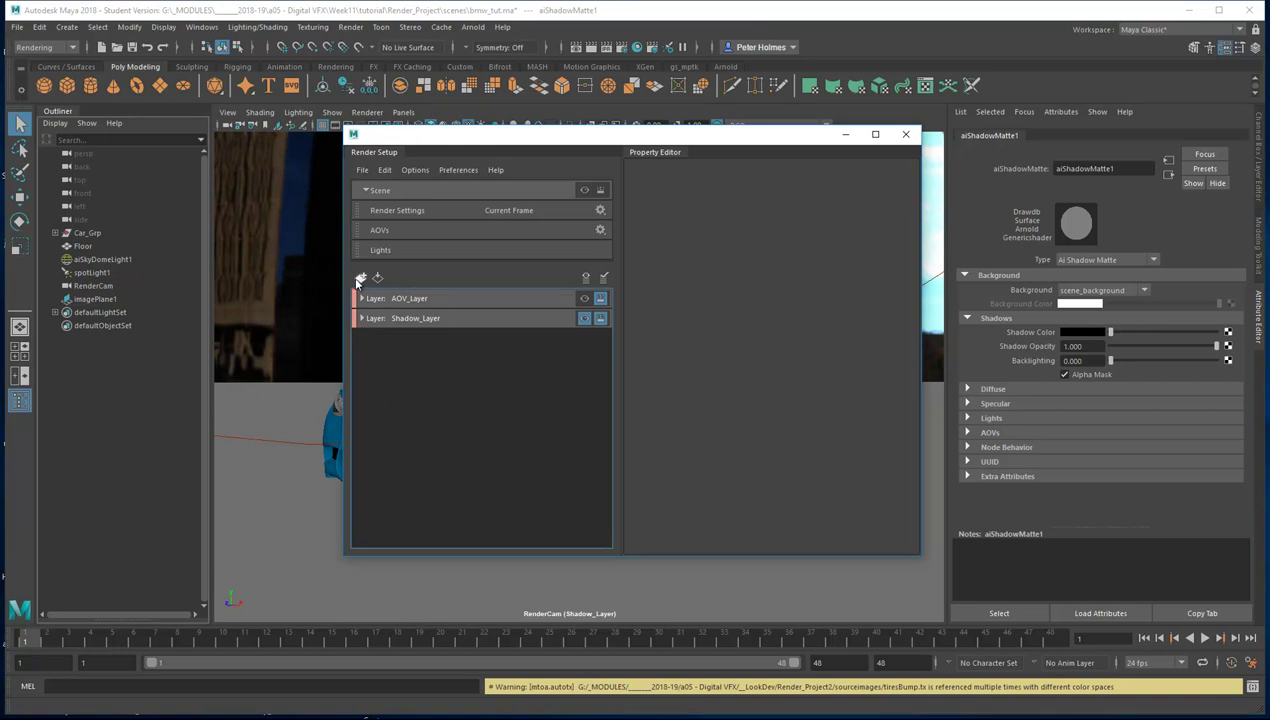
left_click(359, 280)
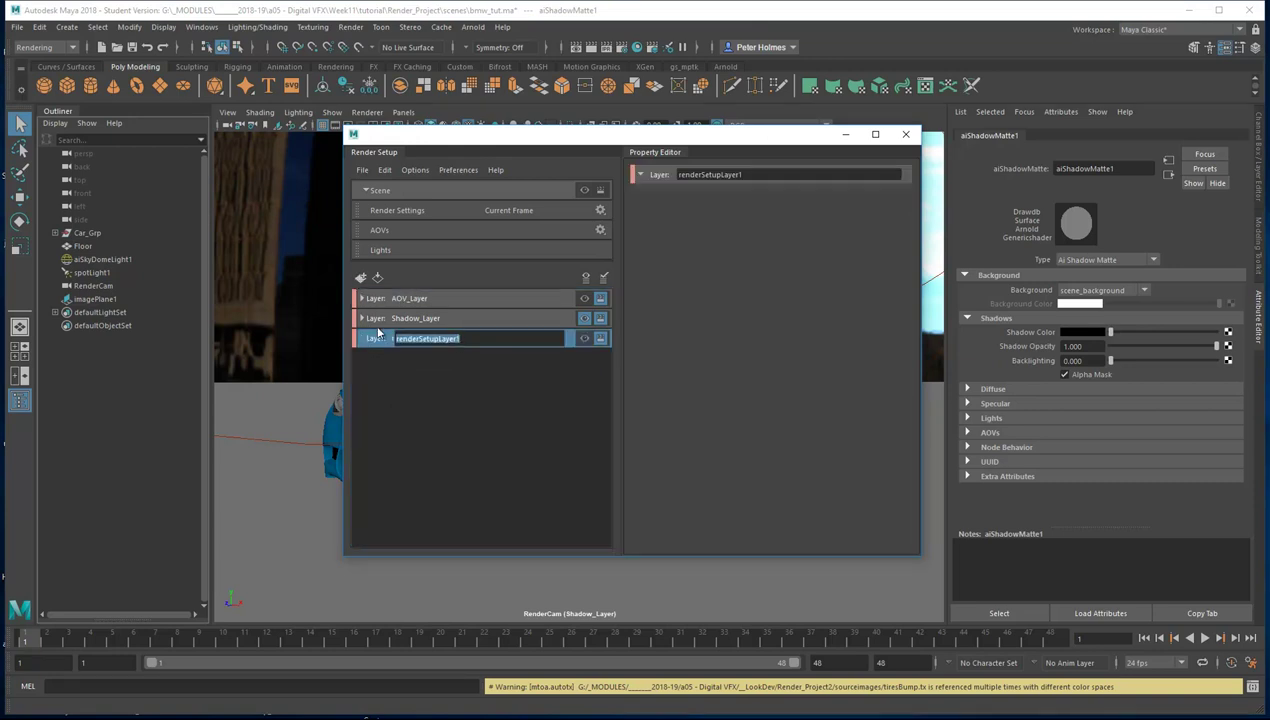
type("AO_")
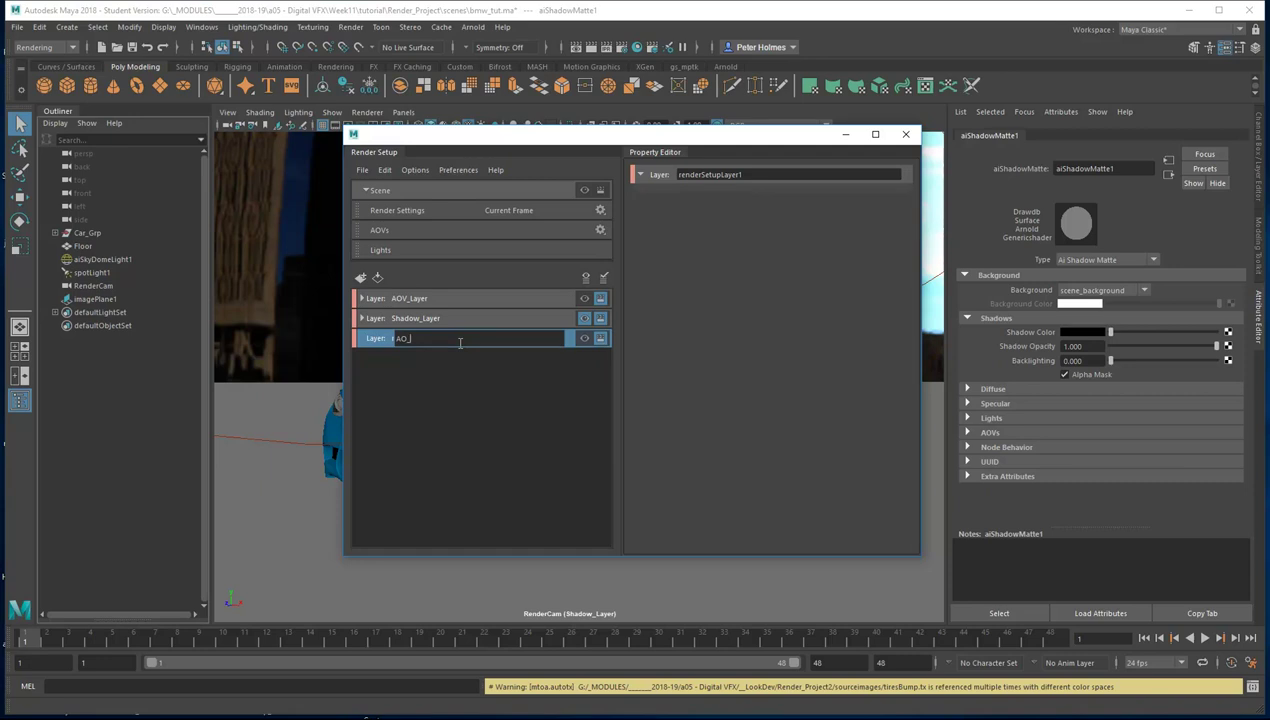
type("Layer")
key("Return")
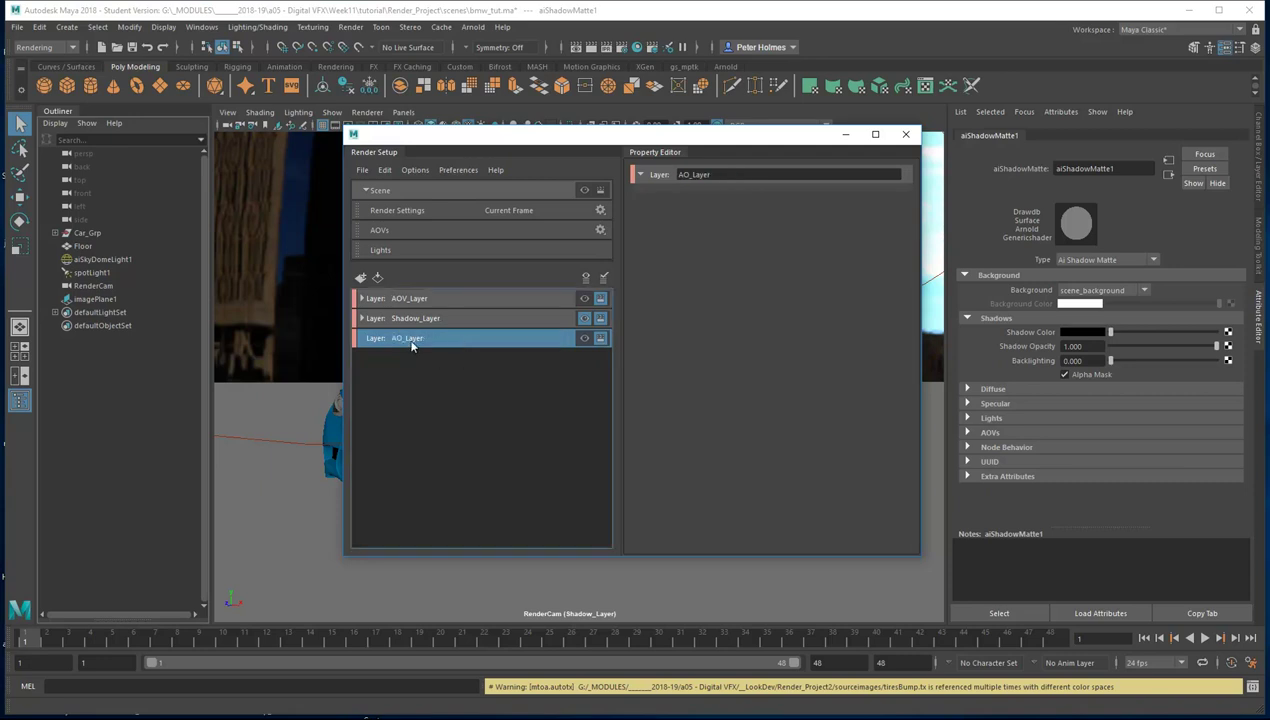
Step: Create a collection named AO_Pass in AO_Layer
right_click(434, 340)
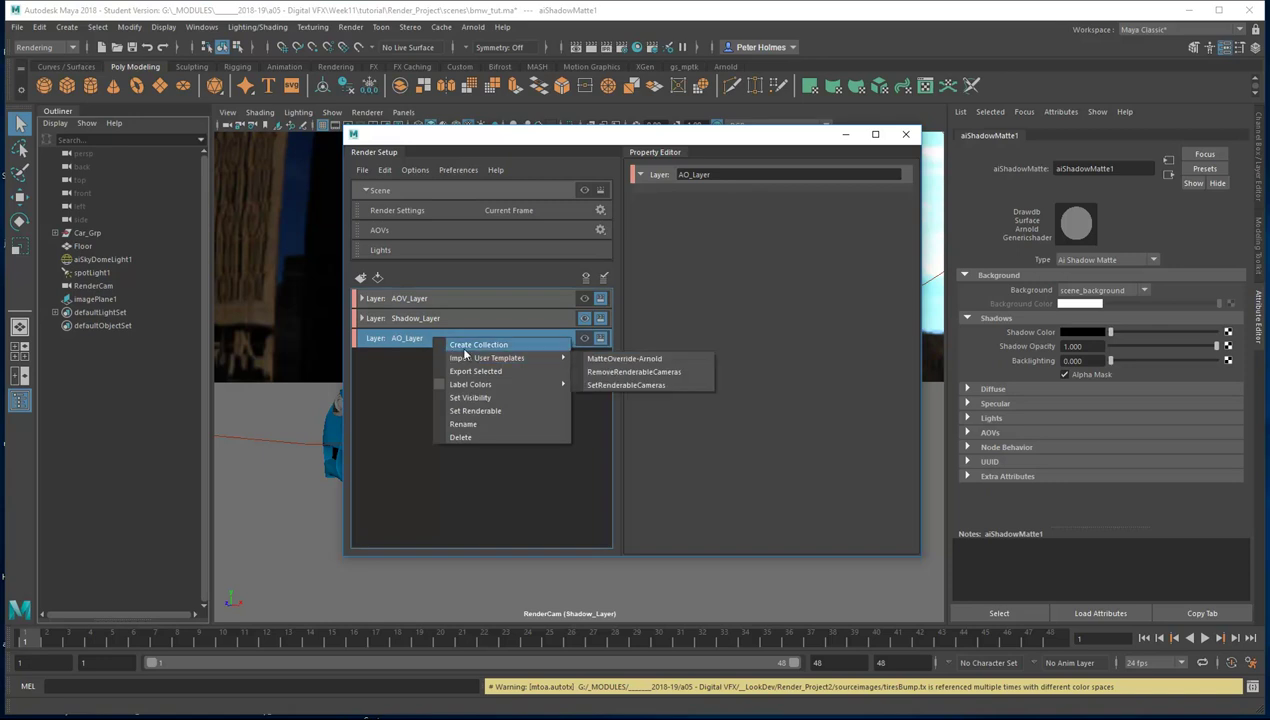
left_click(465, 347)
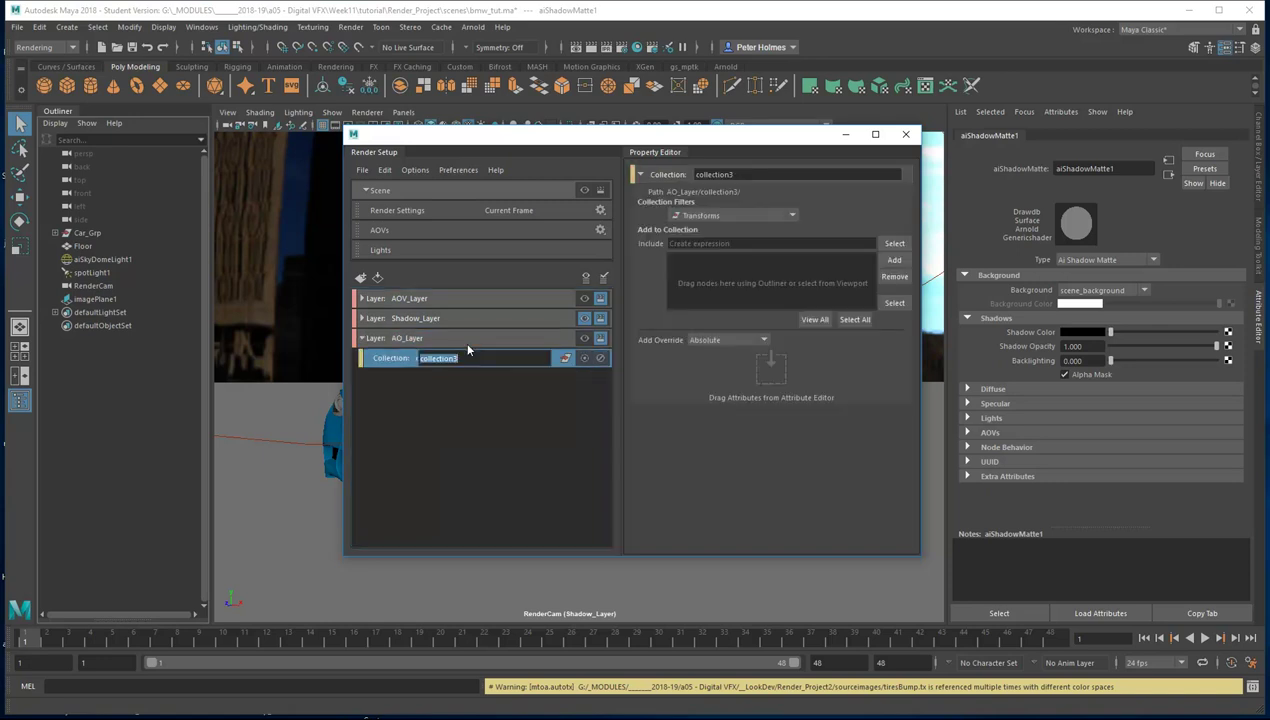
type("AO_Pass")
key("Return")
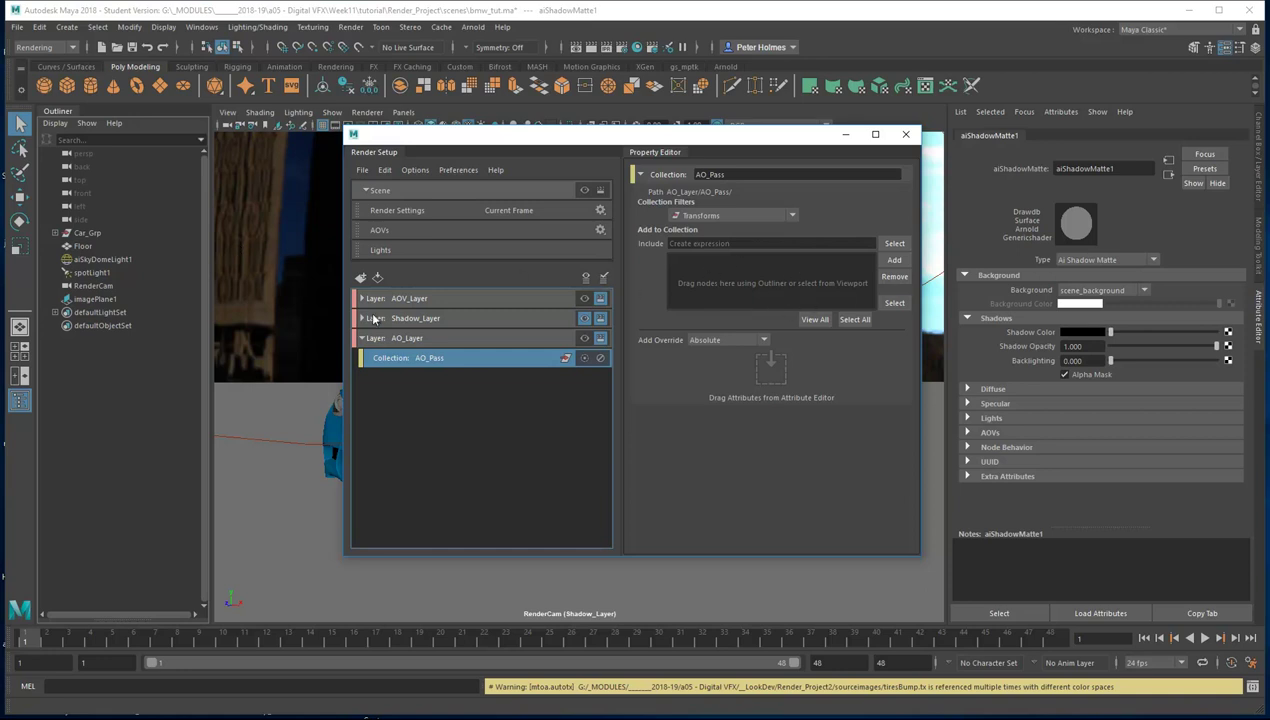
Step: Add Car_Grp and Floor to the AO_Pass collection
left_click(87, 234)
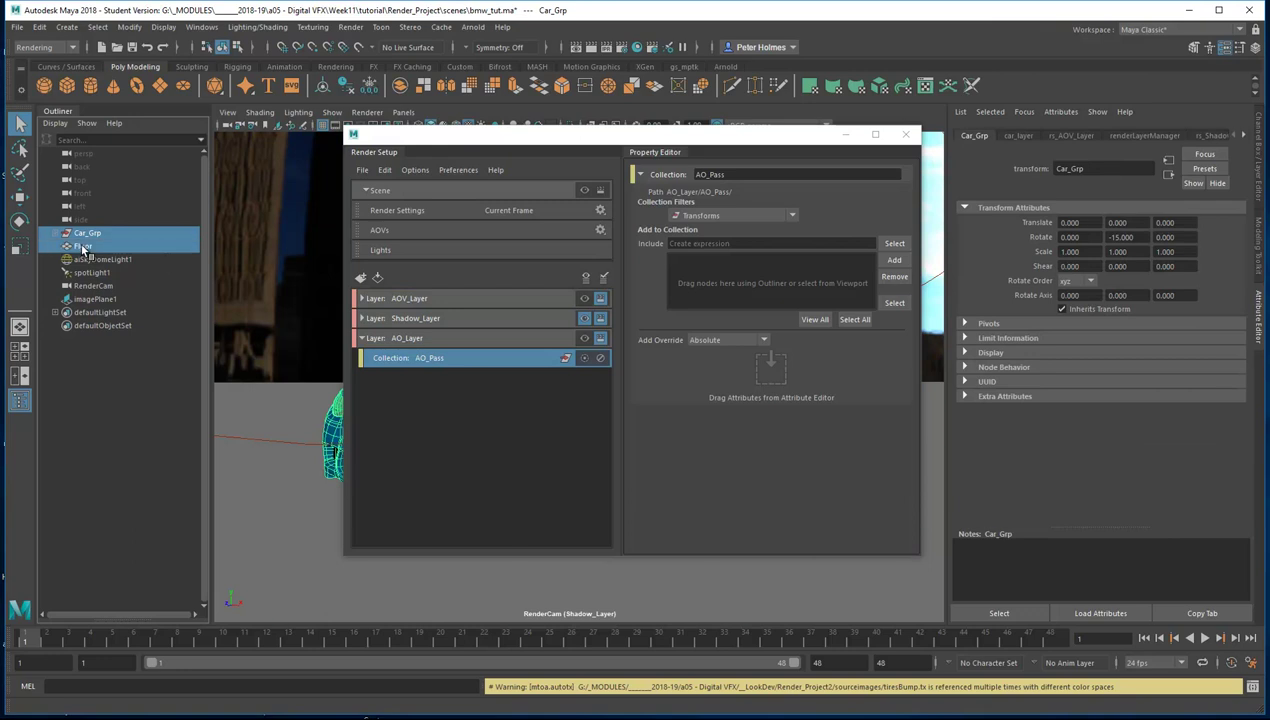
left_click(82, 246)
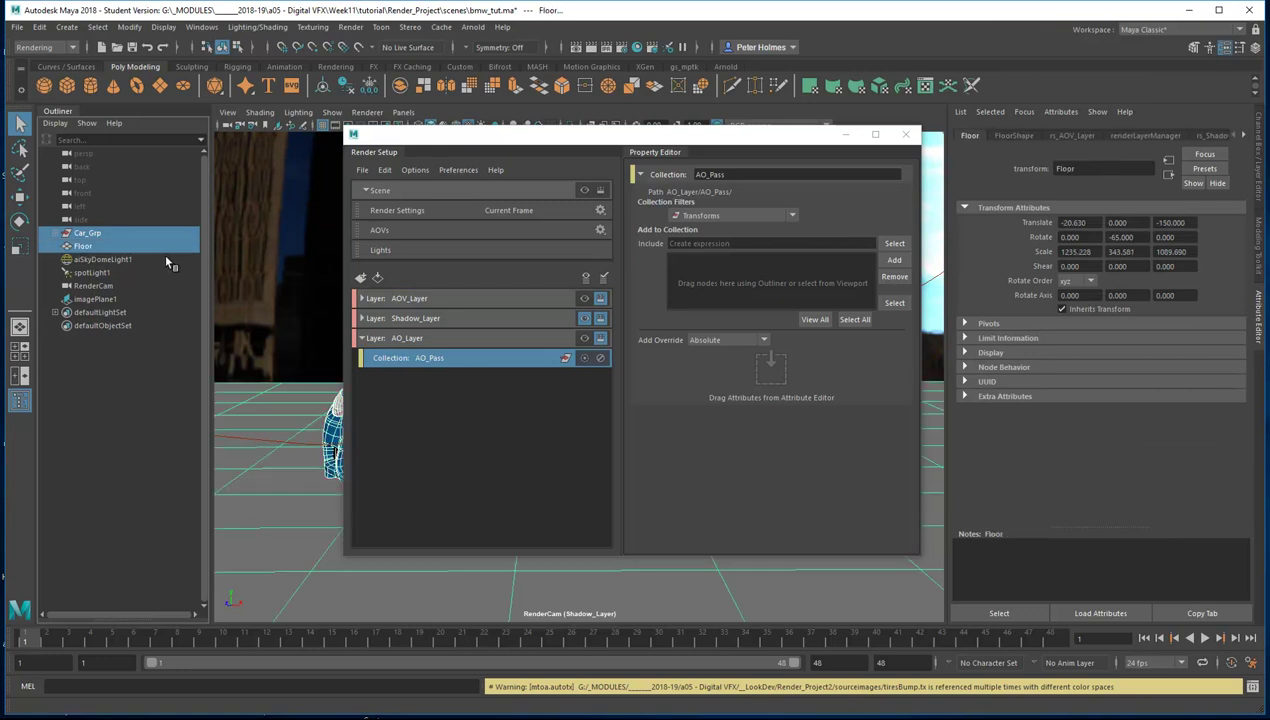
left_click(894, 260)
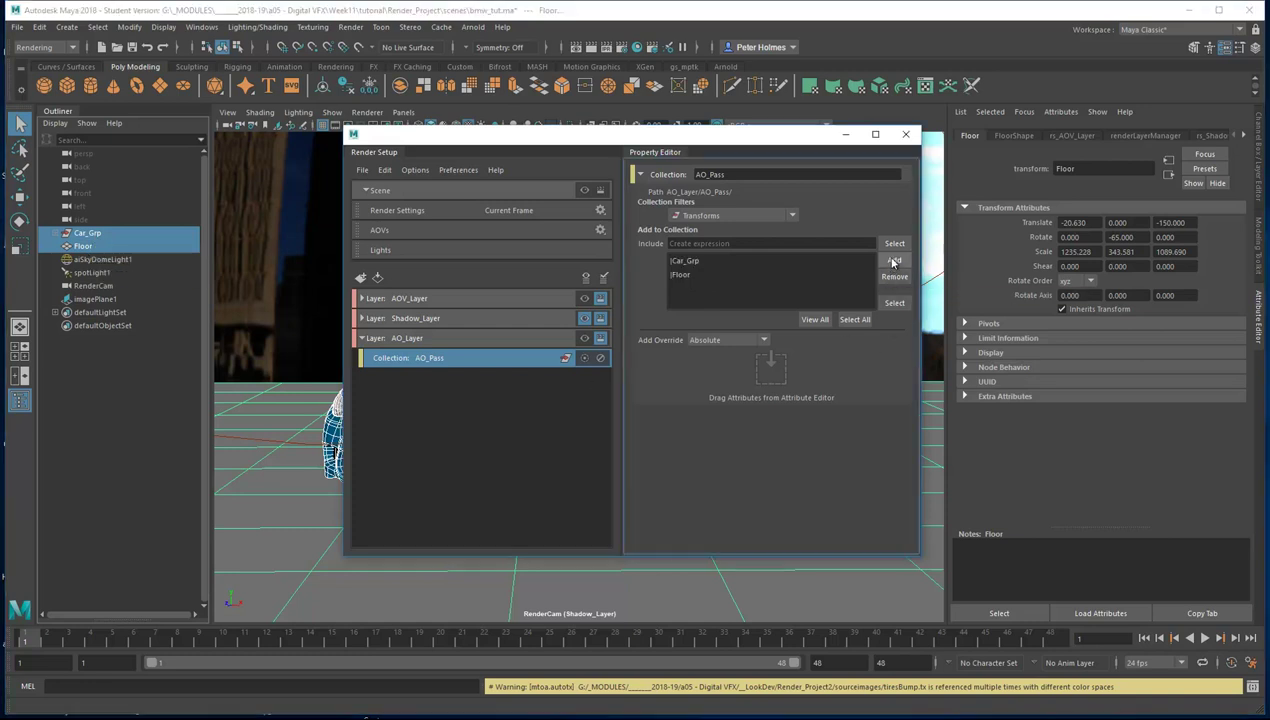
Step: Create a shader override named AO_Override on the AO_Pass collection
right_click(496, 361)
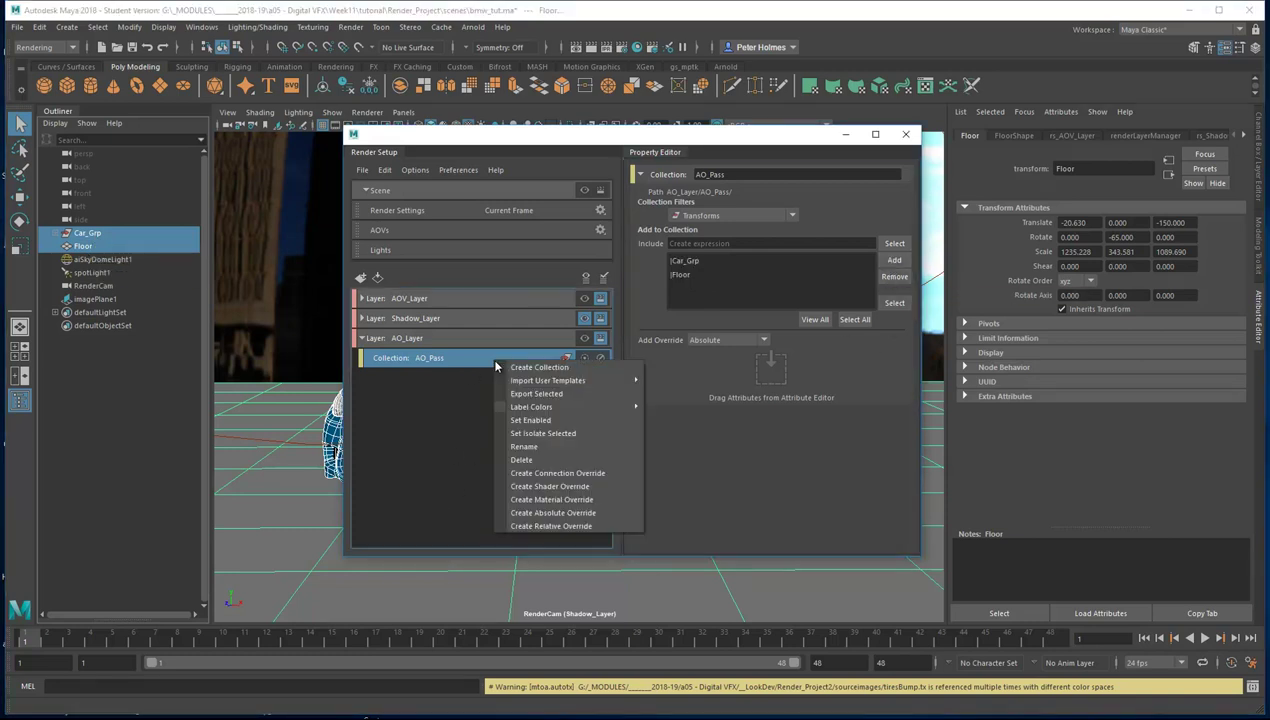
left_click(545, 487)
left_click(526, 399)
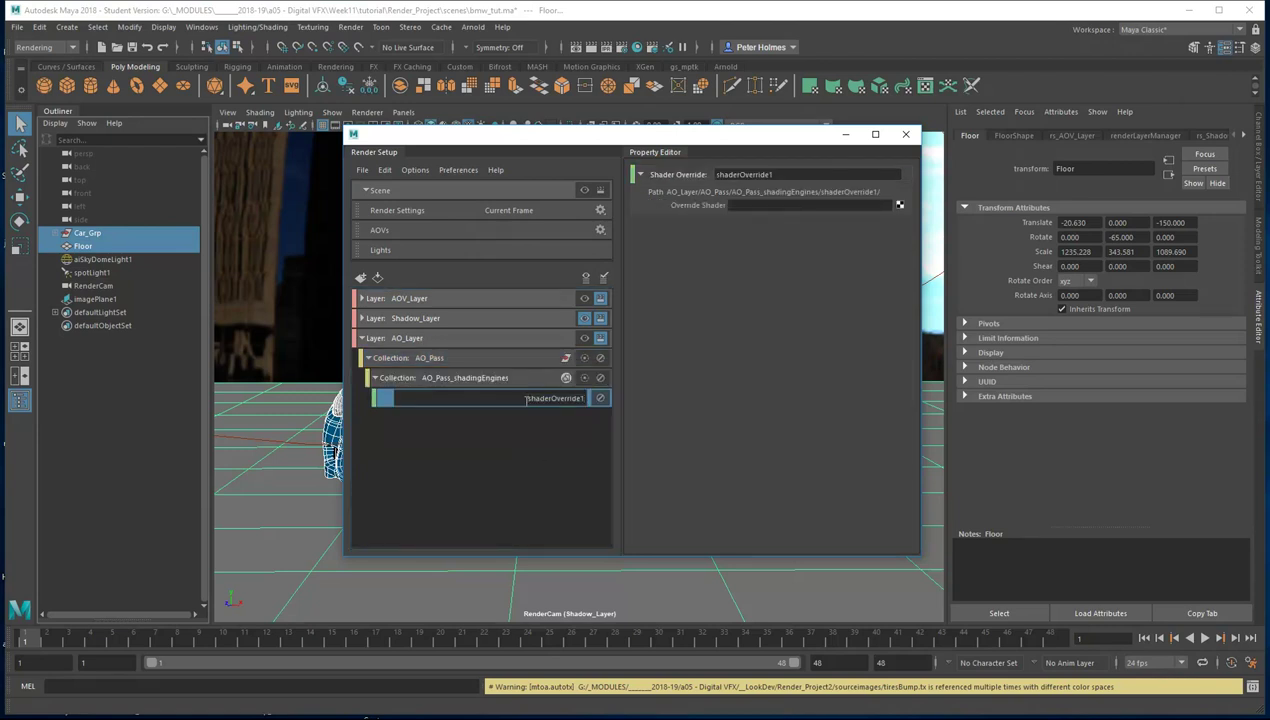
type("AO_")
key("Delete")
key("Delete")
key("BackSpace")
key("Right")
key("Delete")
key("Return")
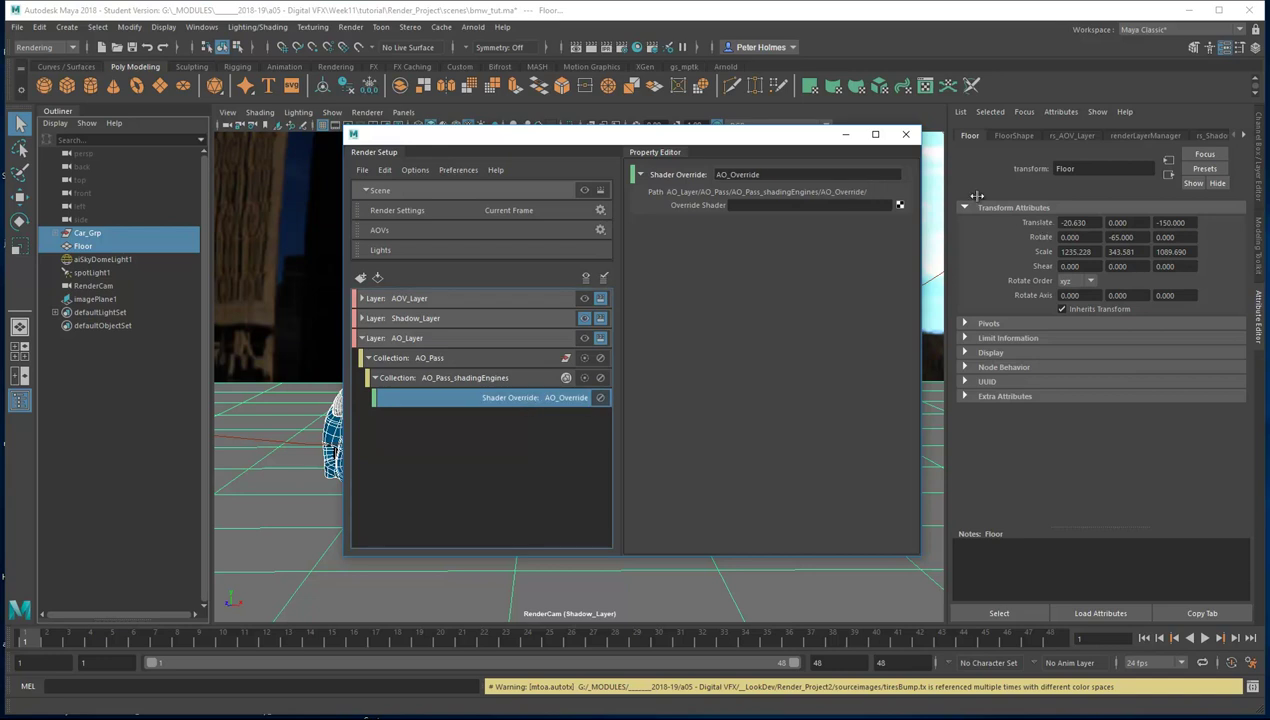
Step: Assign a new aiAmbientOcclusion shader as the override shader of AO_Override
left_click(899, 204)
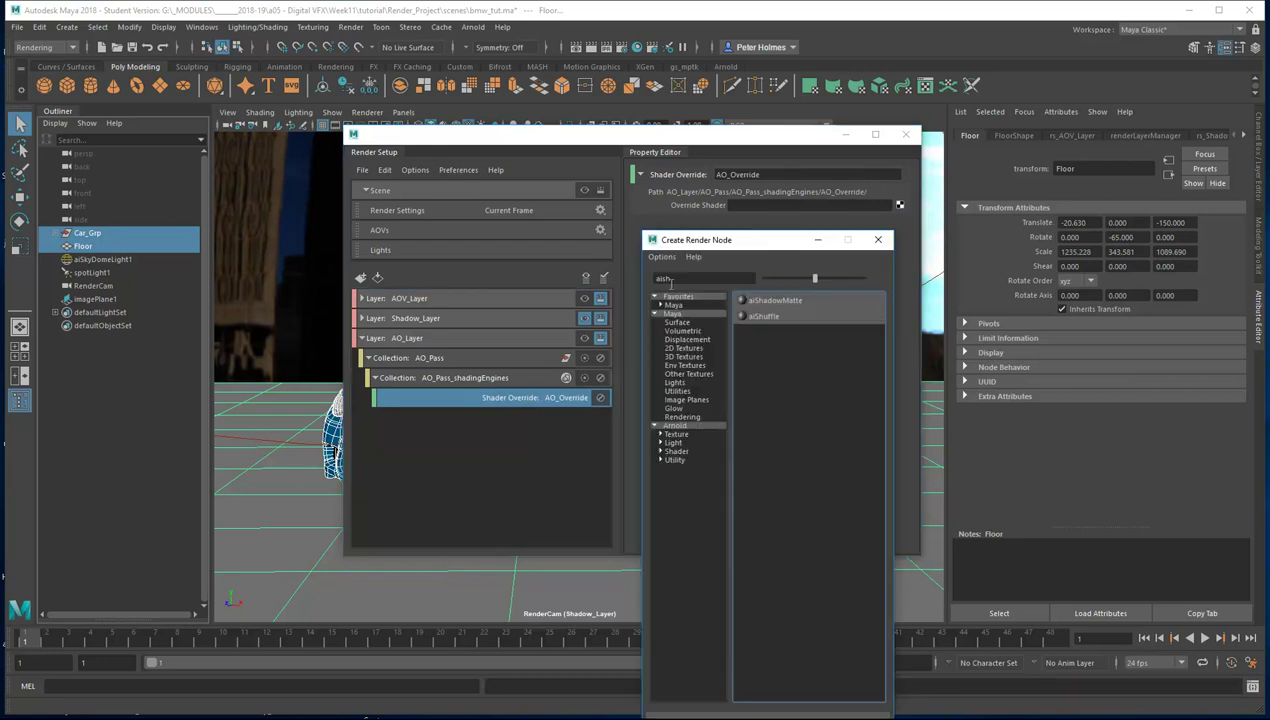
double_click(700, 278)
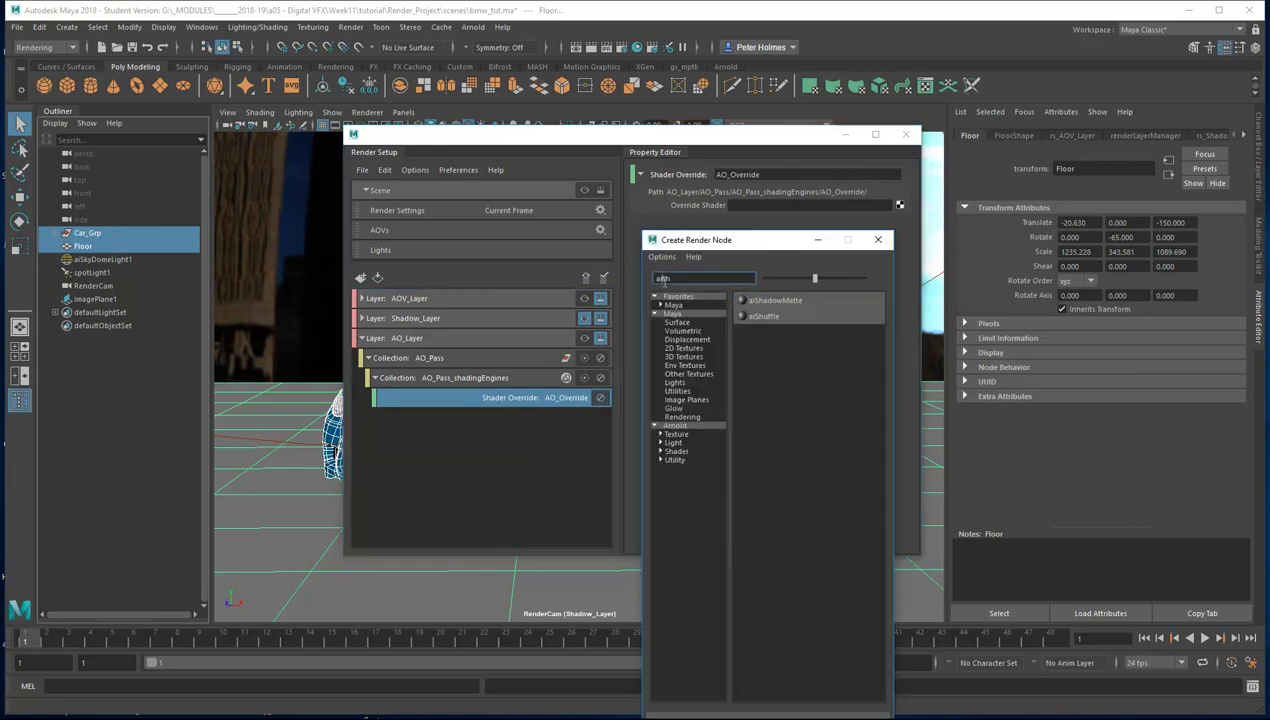
type("aiam")
left_click(779, 302)
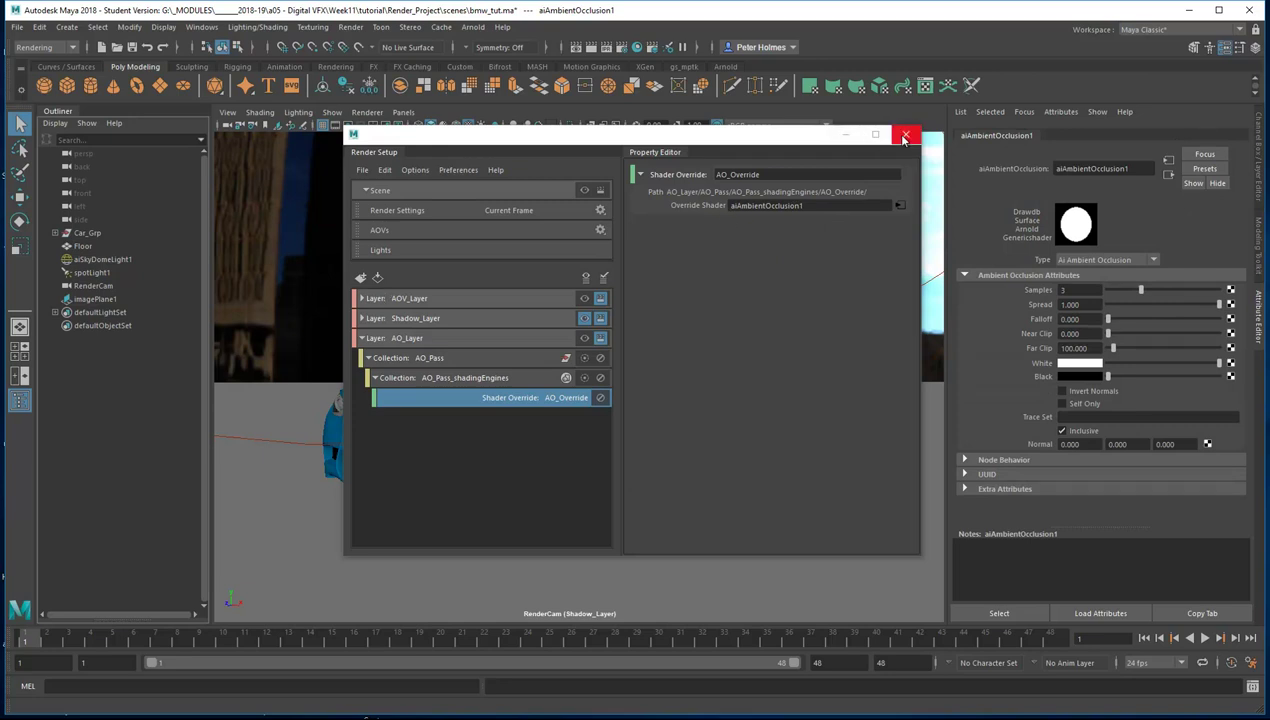
left_click(473, 27)
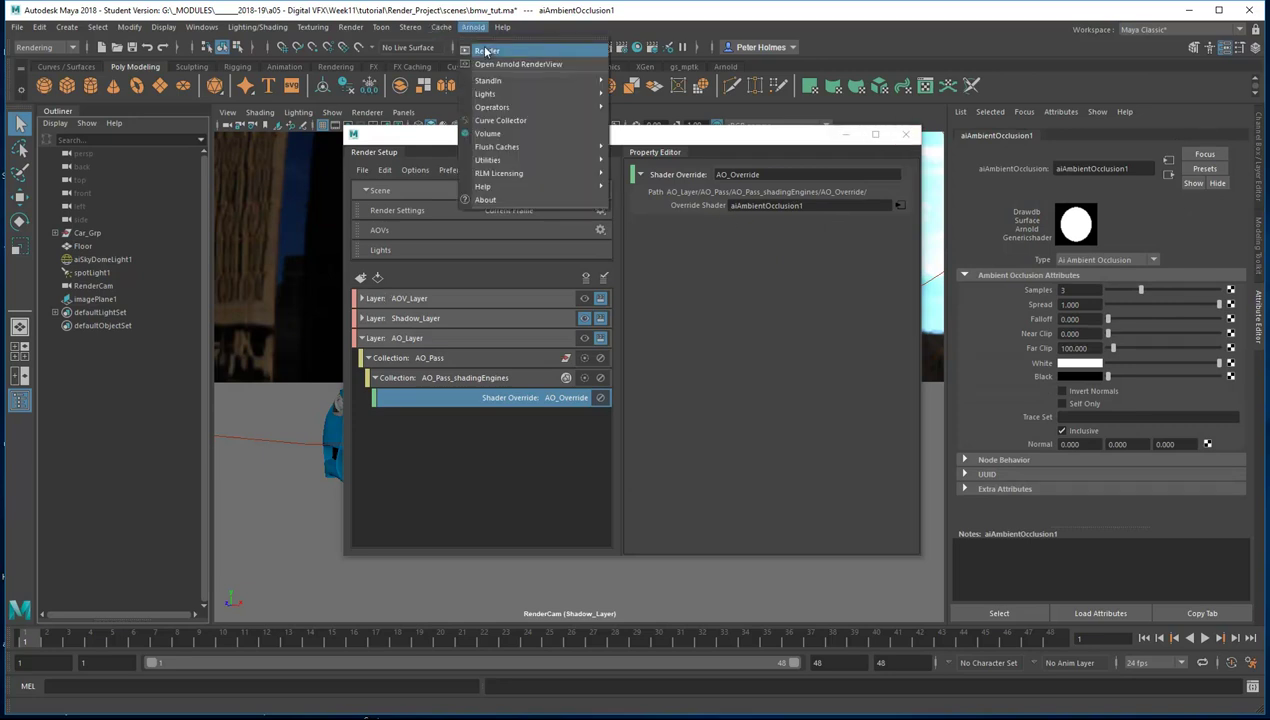
left_click(487, 50)
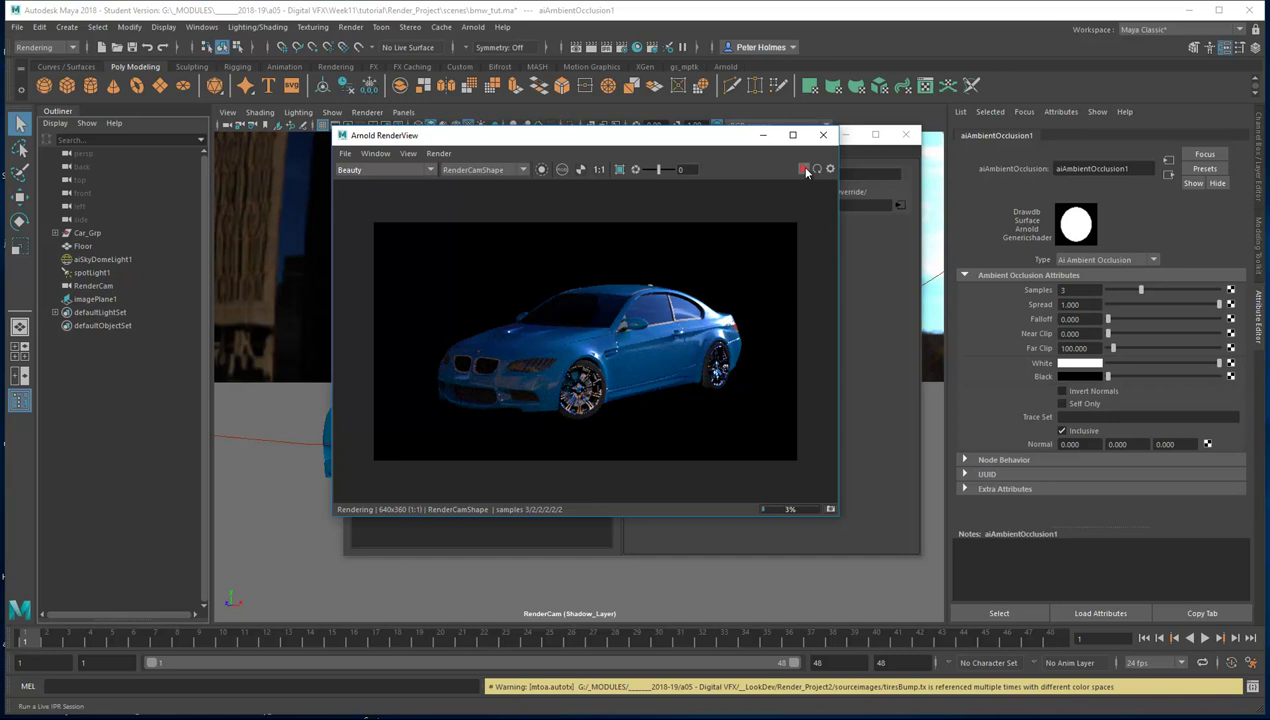
left_click(823, 134)
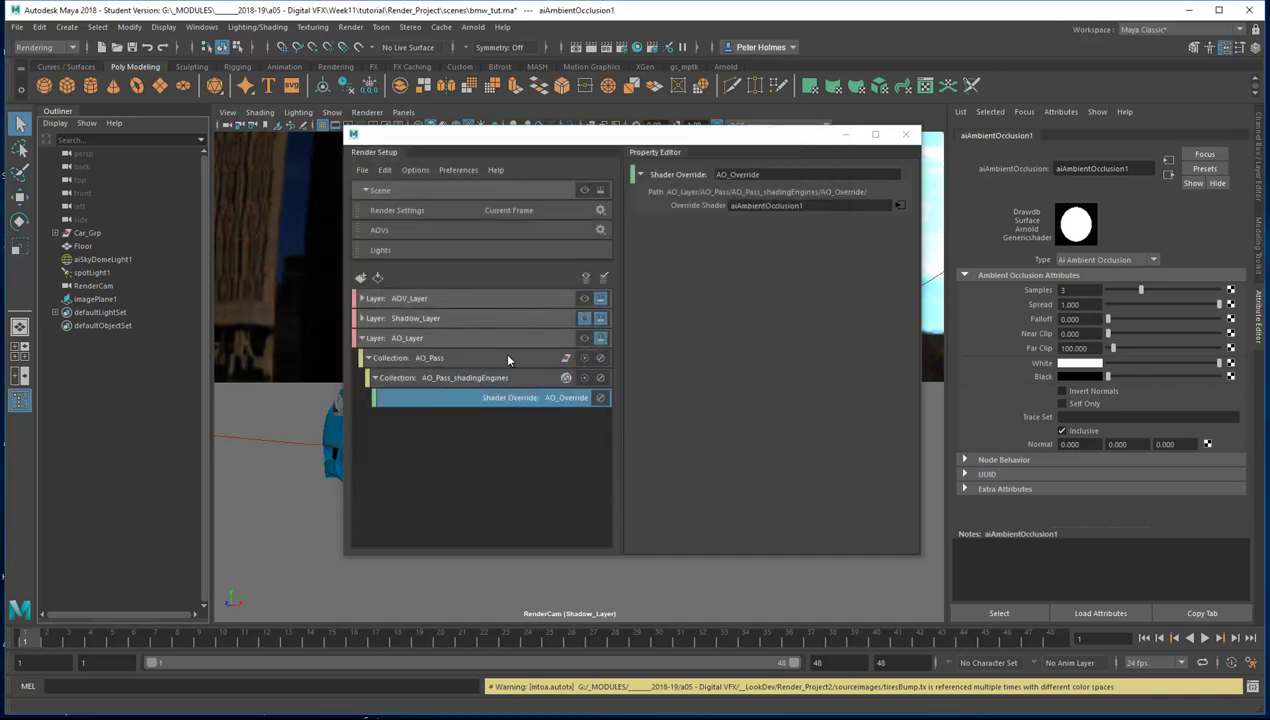
Step: Make AO_Layer the visible layer and render its ambient occlusion pass with Arnold
left_click(585, 338)
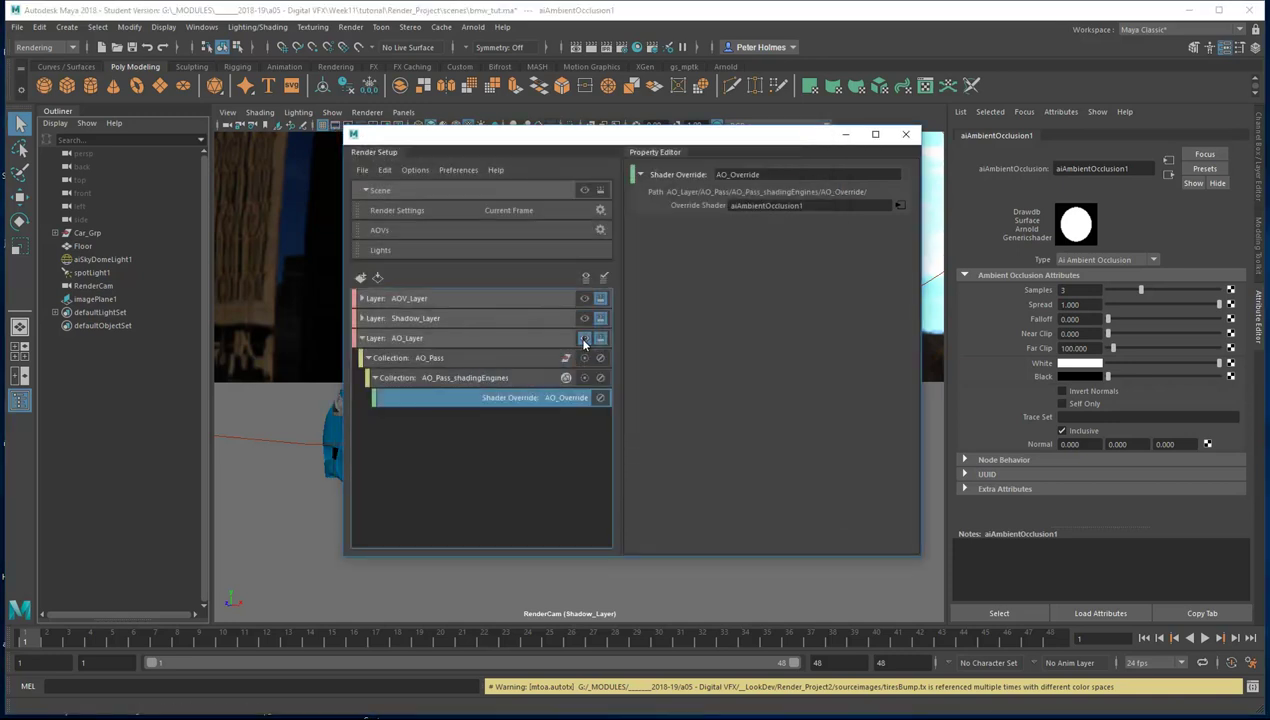
left_click(472, 27)
left_click(485, 47)
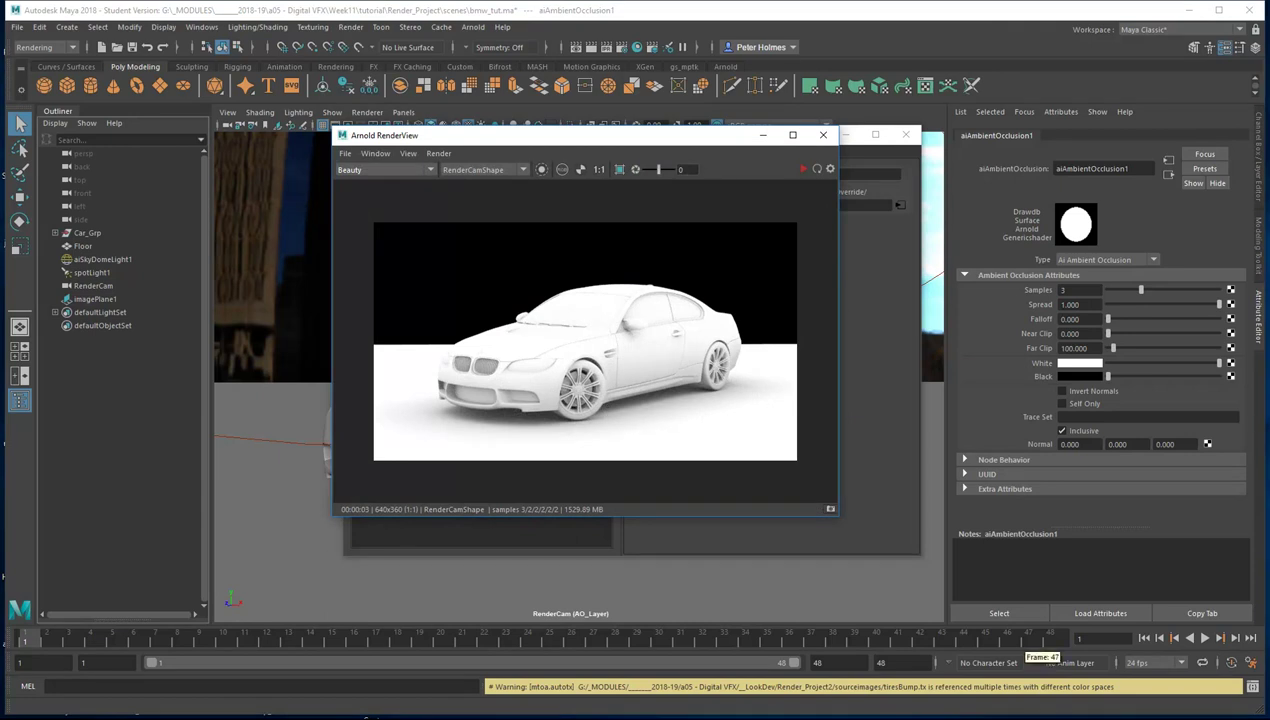
Step: Set the ambient occlusion shader's samples to 6, re-render AO_Layer to check the quality, and close the render view
left_click(1022, 358)
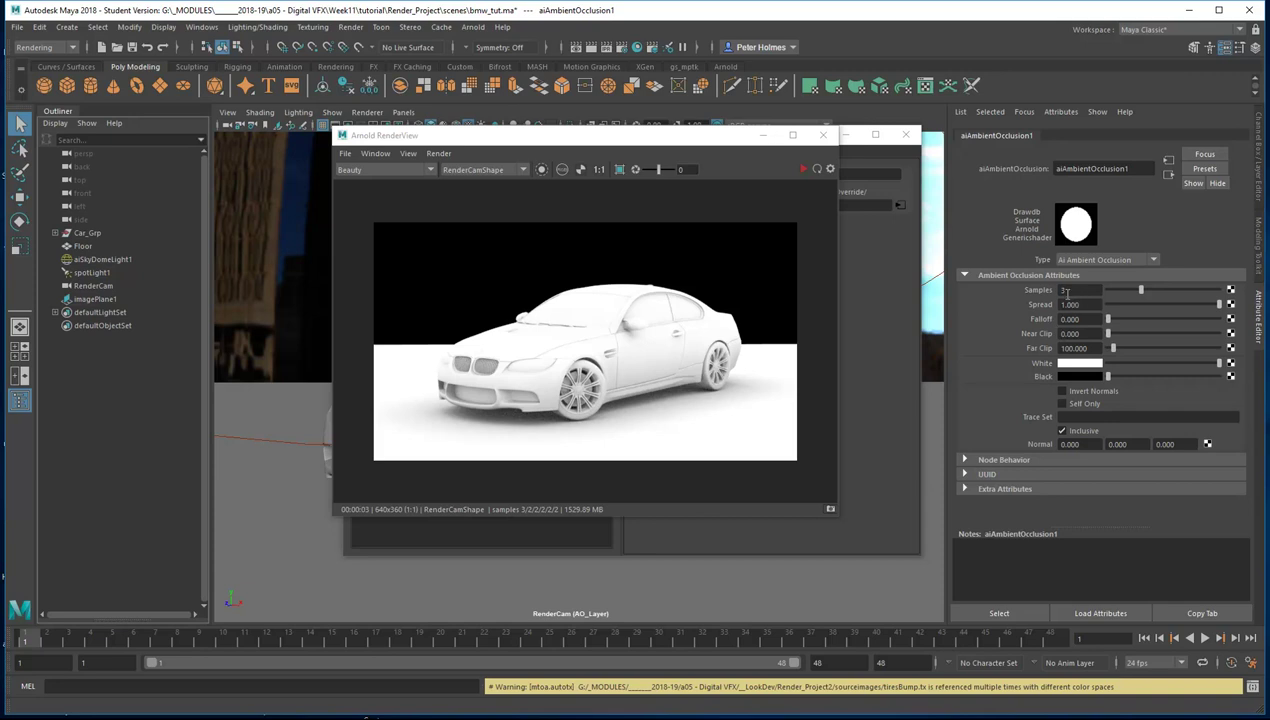
left_click(1027, 290)
type("6")
key("Return")
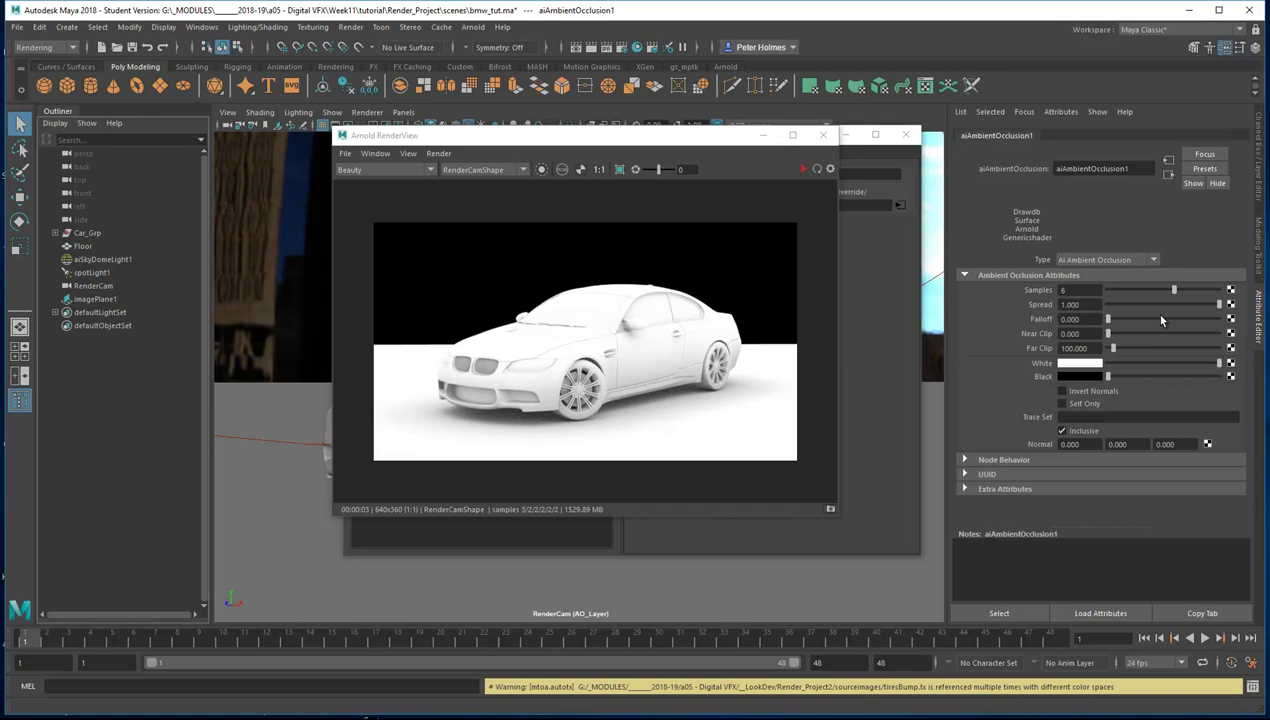
left_click(817, 168)
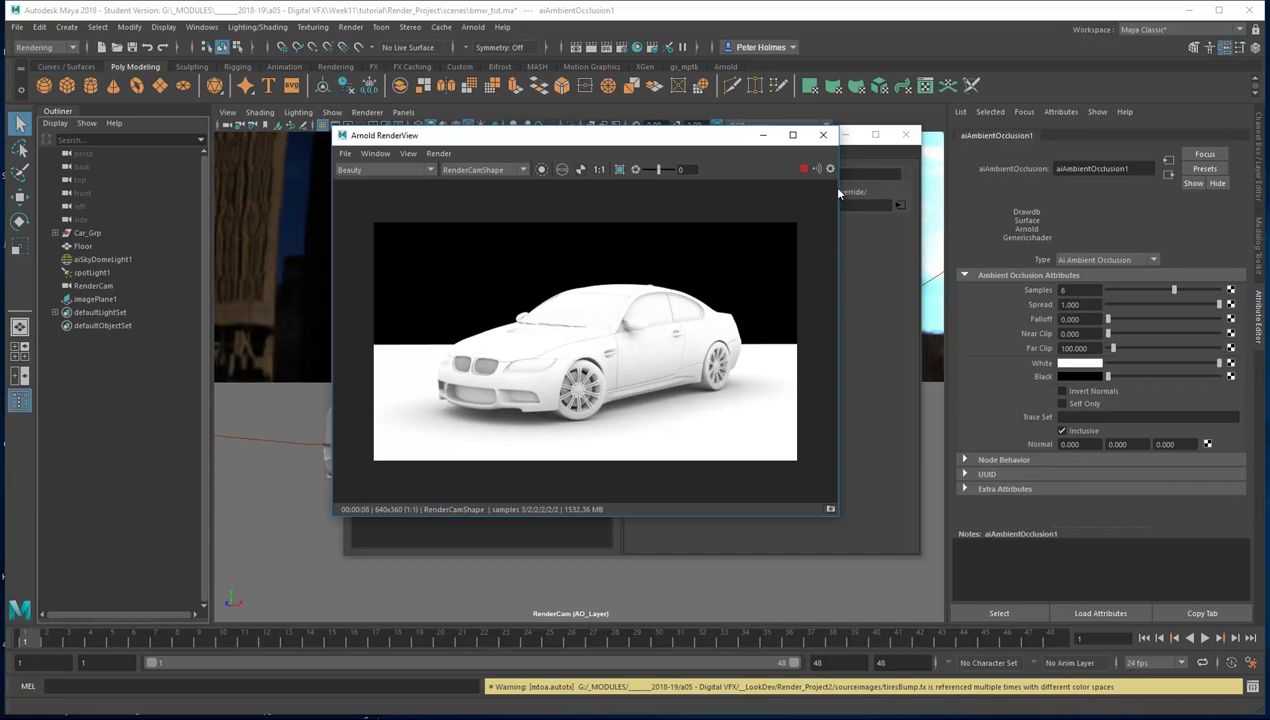
left_click(823, 134)
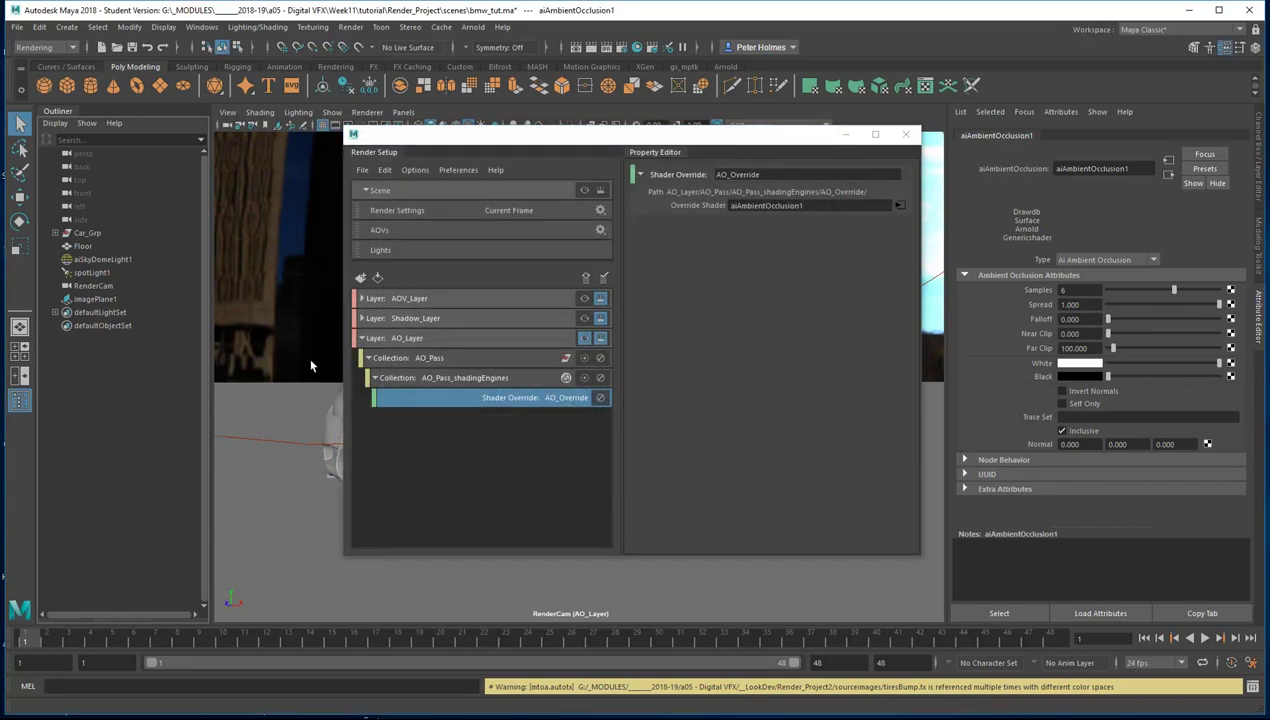
Step: Create a render layer named Wireframe_Layer and make it the visible layer
left_click(363, 339)
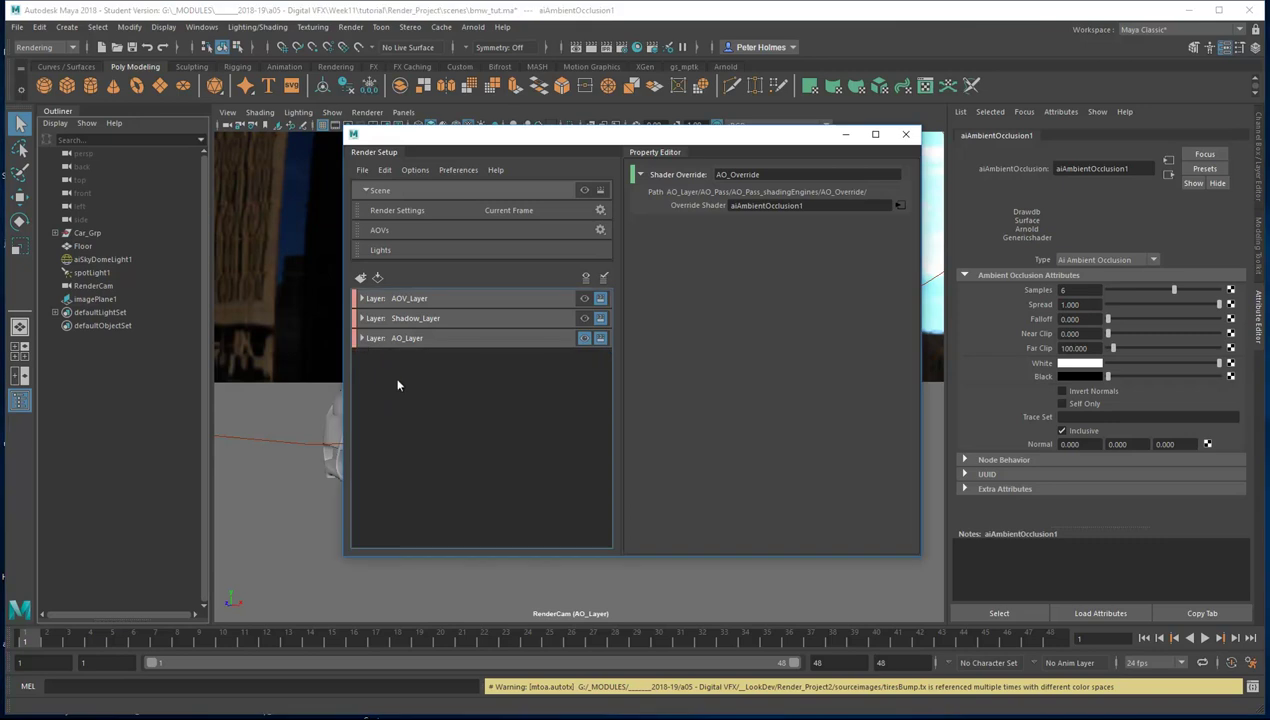
left_click(361, 278)
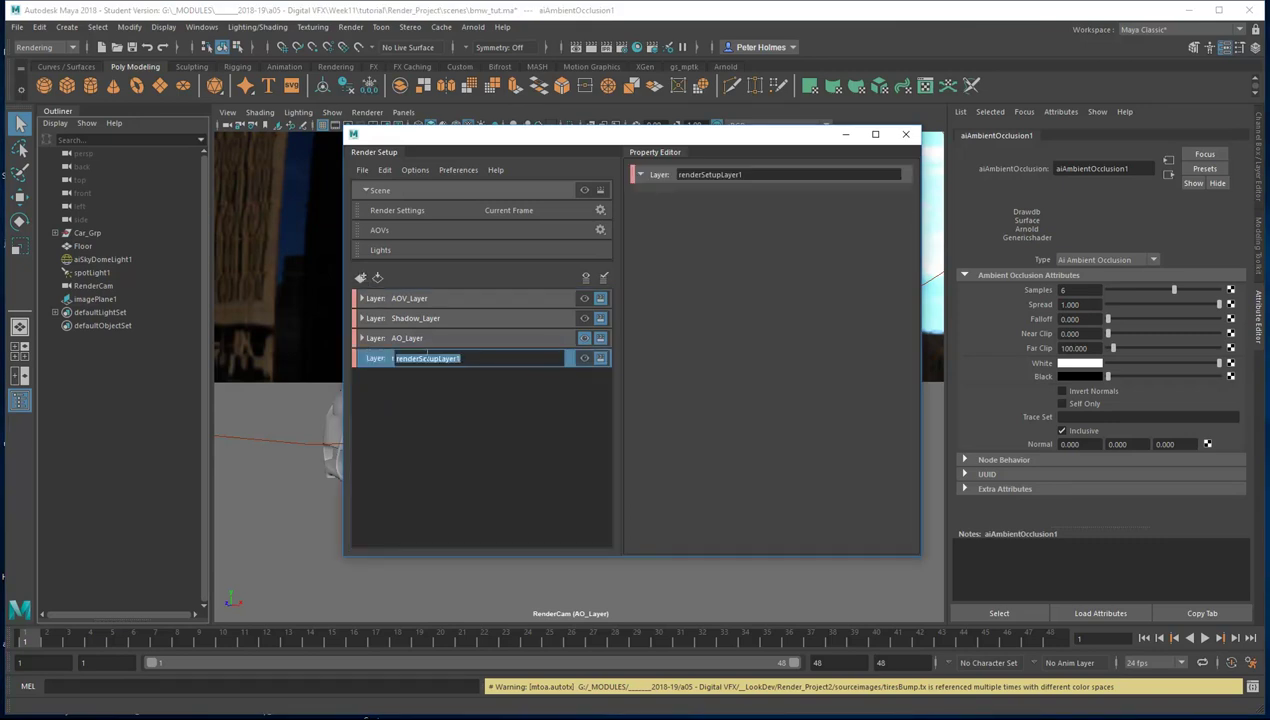
type("Wireframe_Layer")
key("Return")
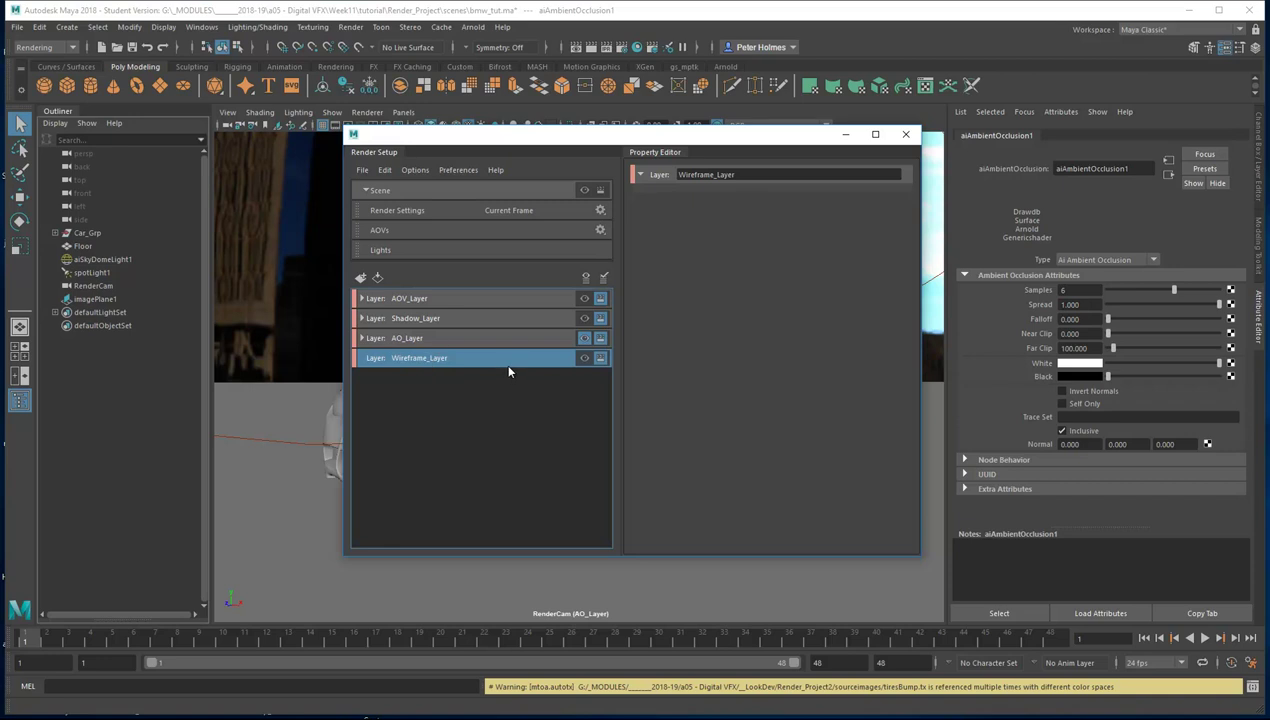
left_click(584, 358)
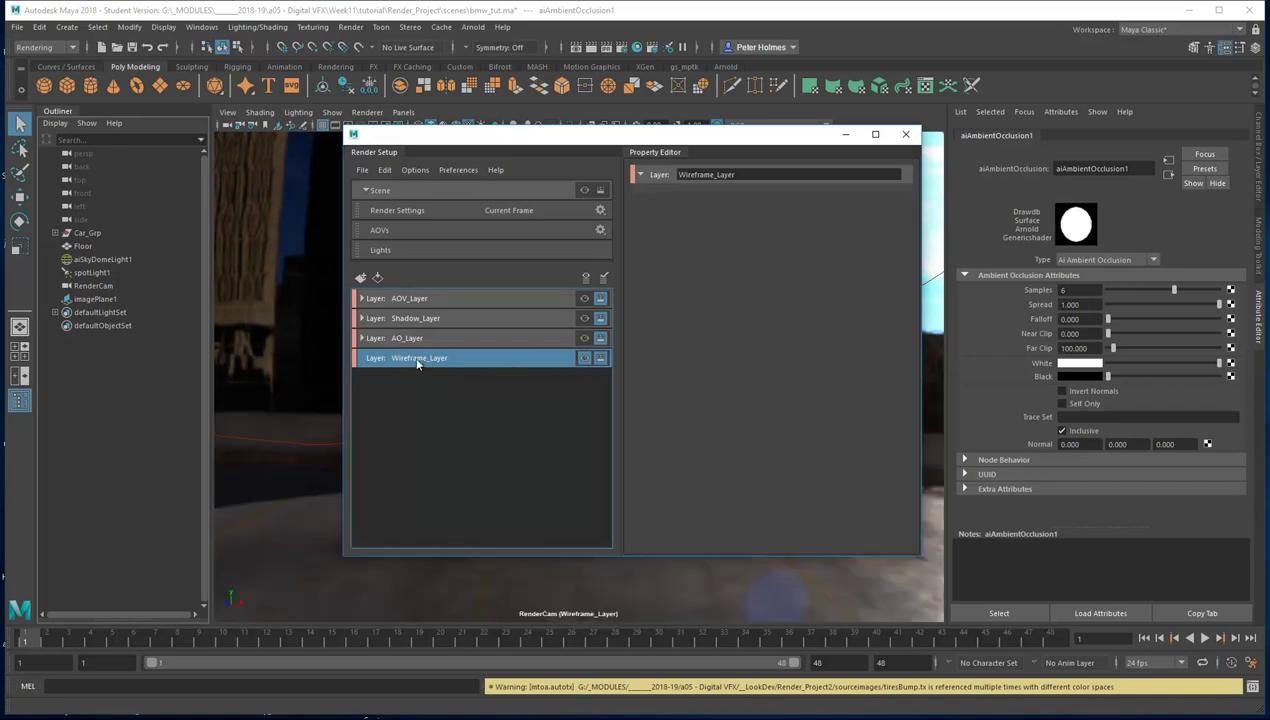
Step: Create a collection named Wireframe_Pass in Wireframe_Layer and add Car_Grp and Floor to it
right_click(440, 358)
left_click(459, 370)
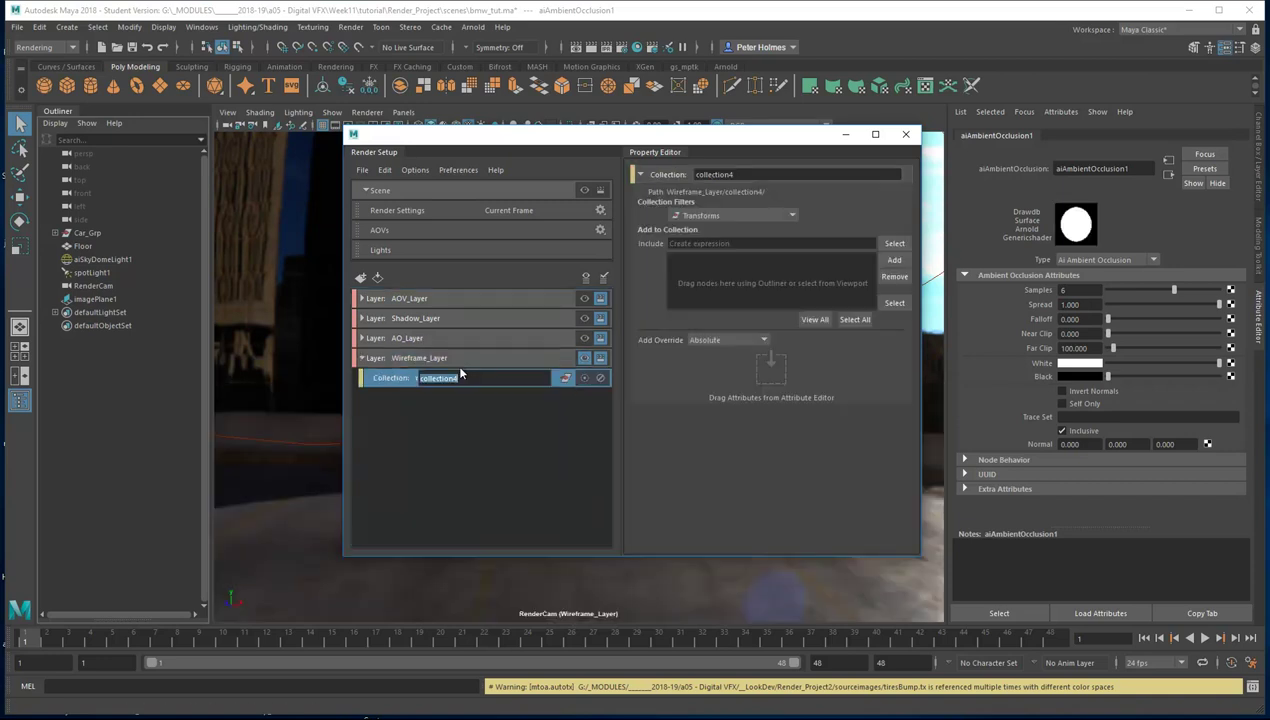
type("Wireframe_Pass")
key("Return")
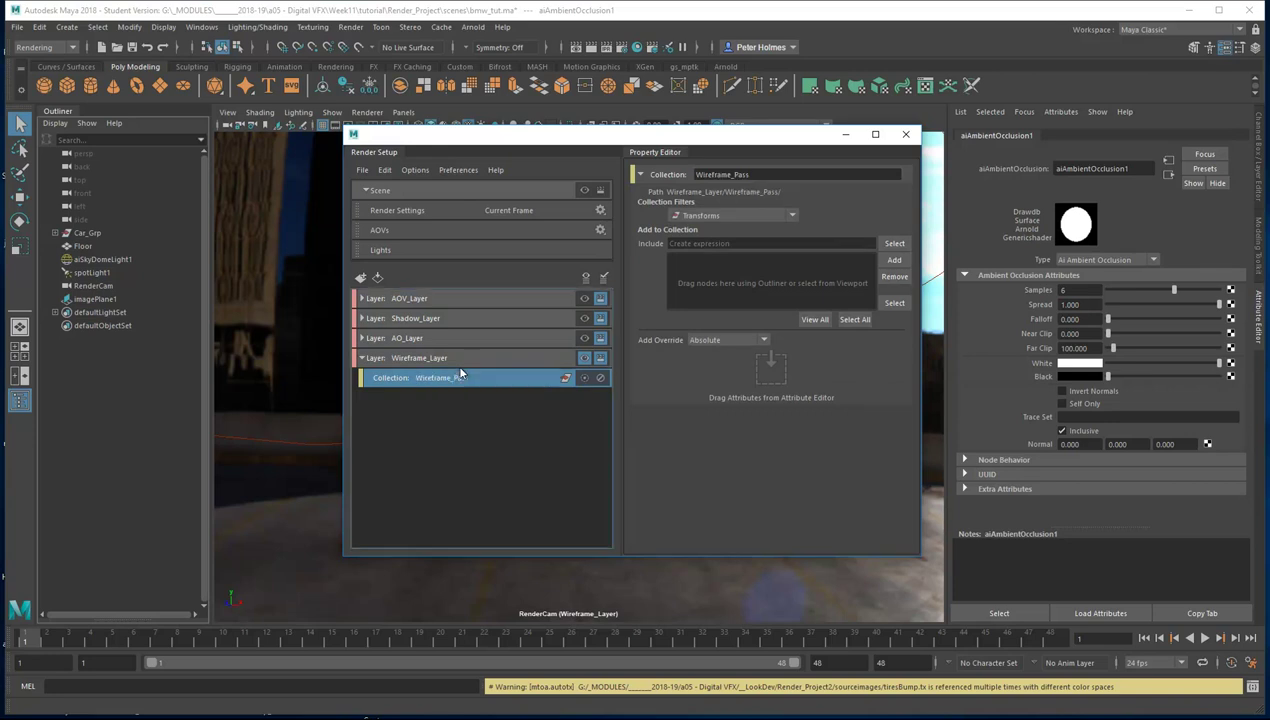
left_click(82, 233)
left_click(84, 246, "ctrl")
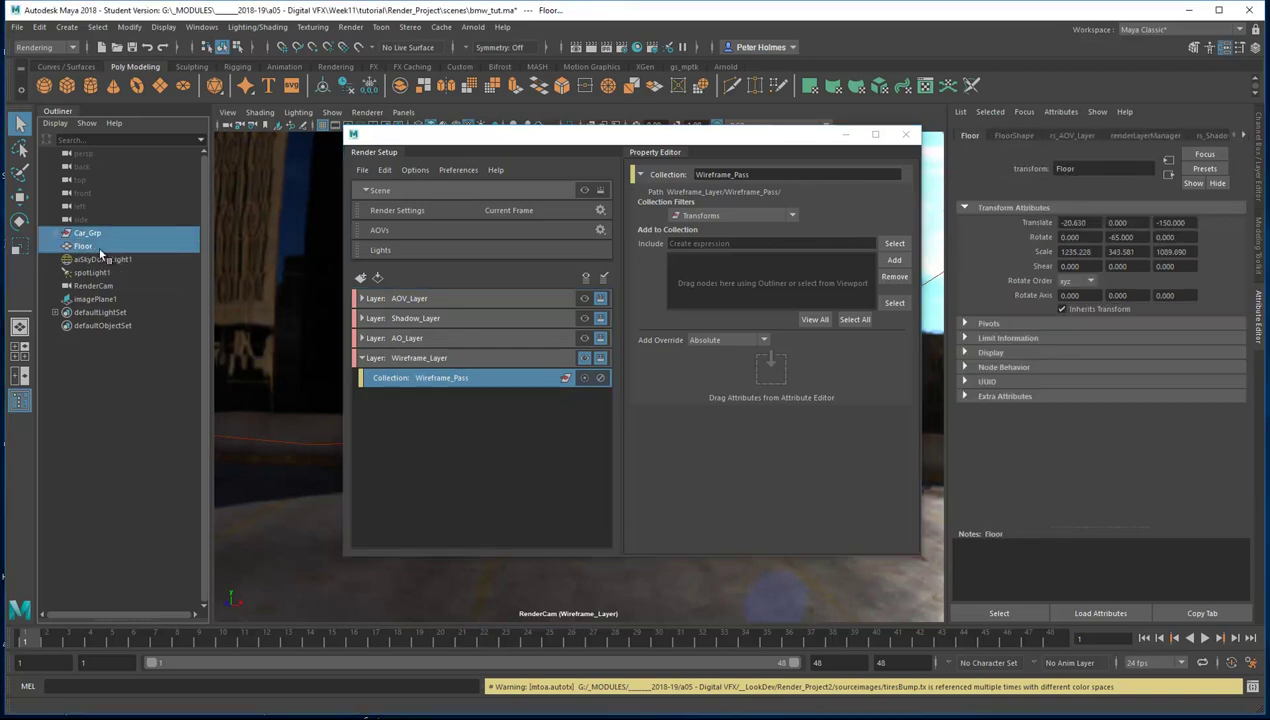
left_click(894, 260)
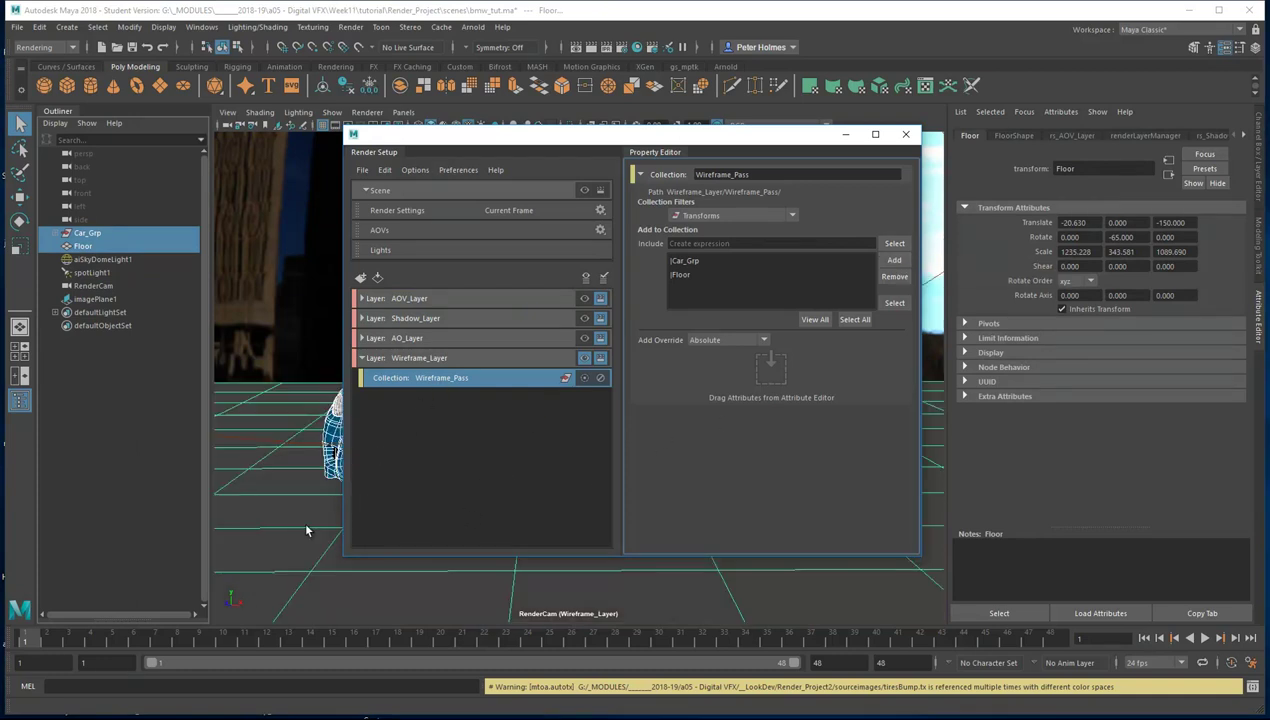
Step: Create a material override named Wireframe_Override on the Wireframe_Pass collection
right_click(452, 379)
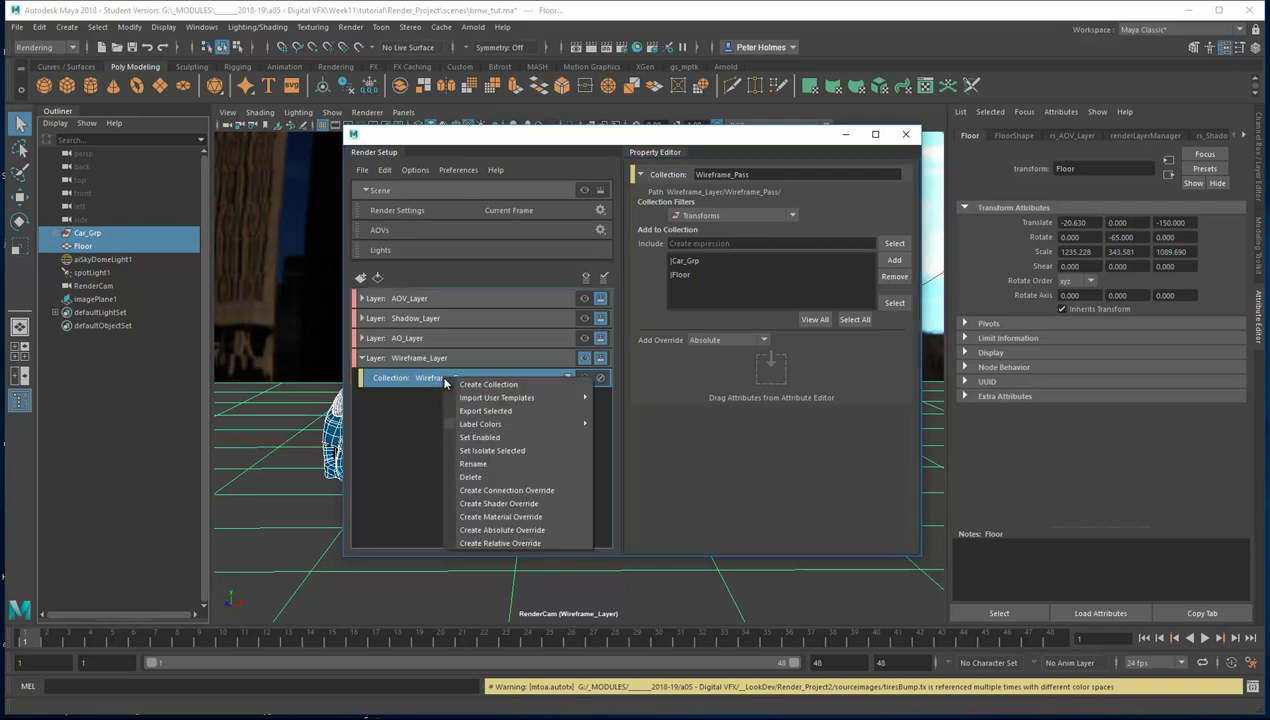
left_click(479, 518)
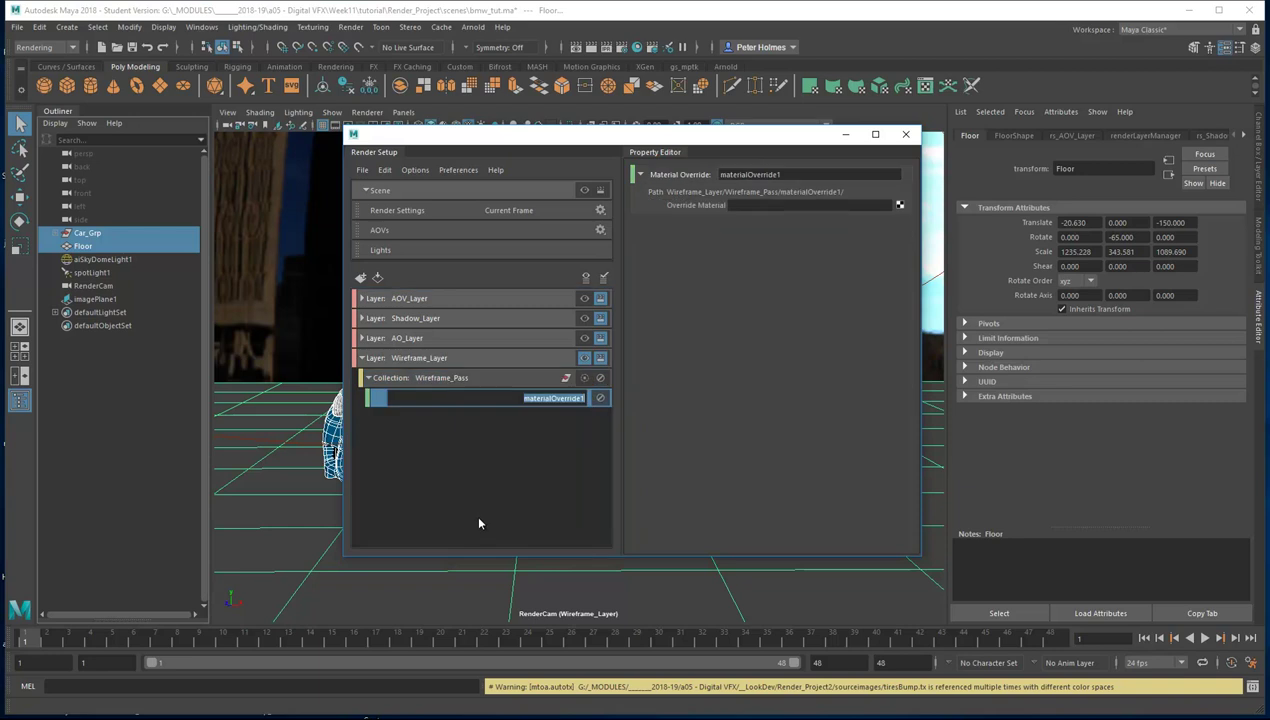
left_click(520, 398)
type("Wireframe")
key("Delete")
key("Delete")
key("Delete")
key("Delete")
key("Delete")
key("Delete")
key("Delete")
key("Delete")
type("_")
key("BackSpace")
key("Return")
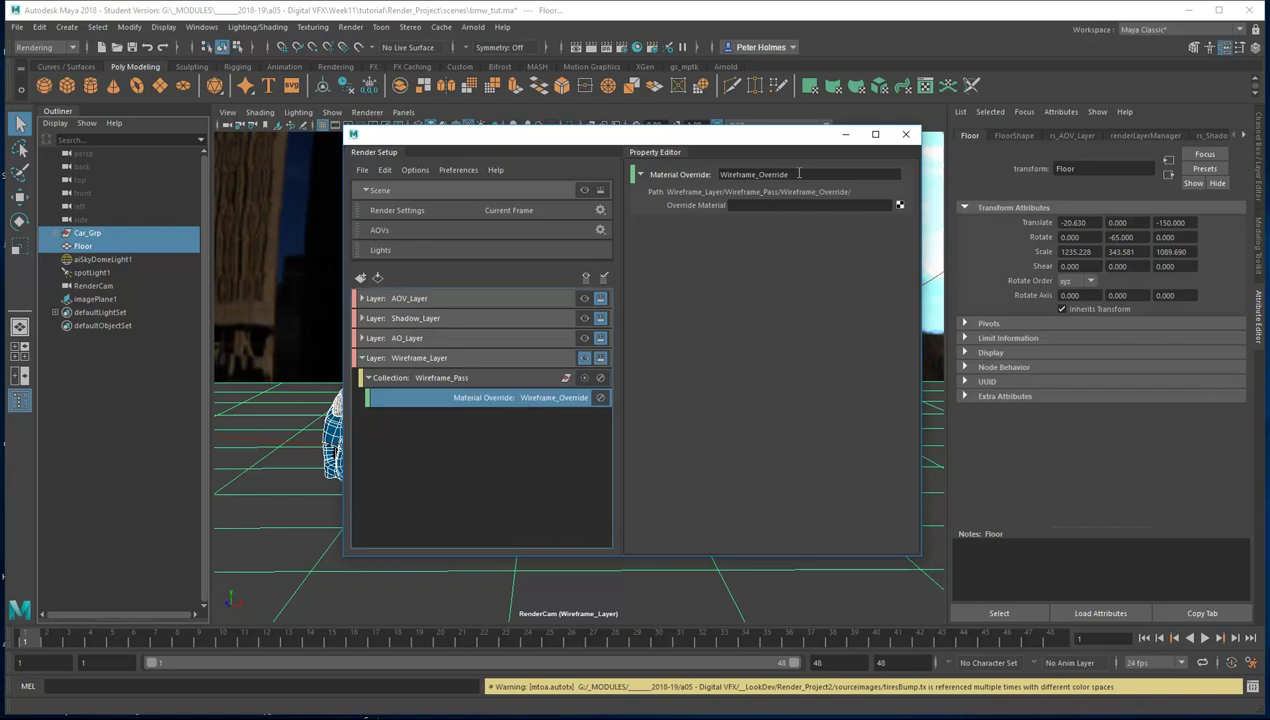
Step: Assign a new aiWireframe shader as the override material of Wireframe_Override
left_click(899, 206)
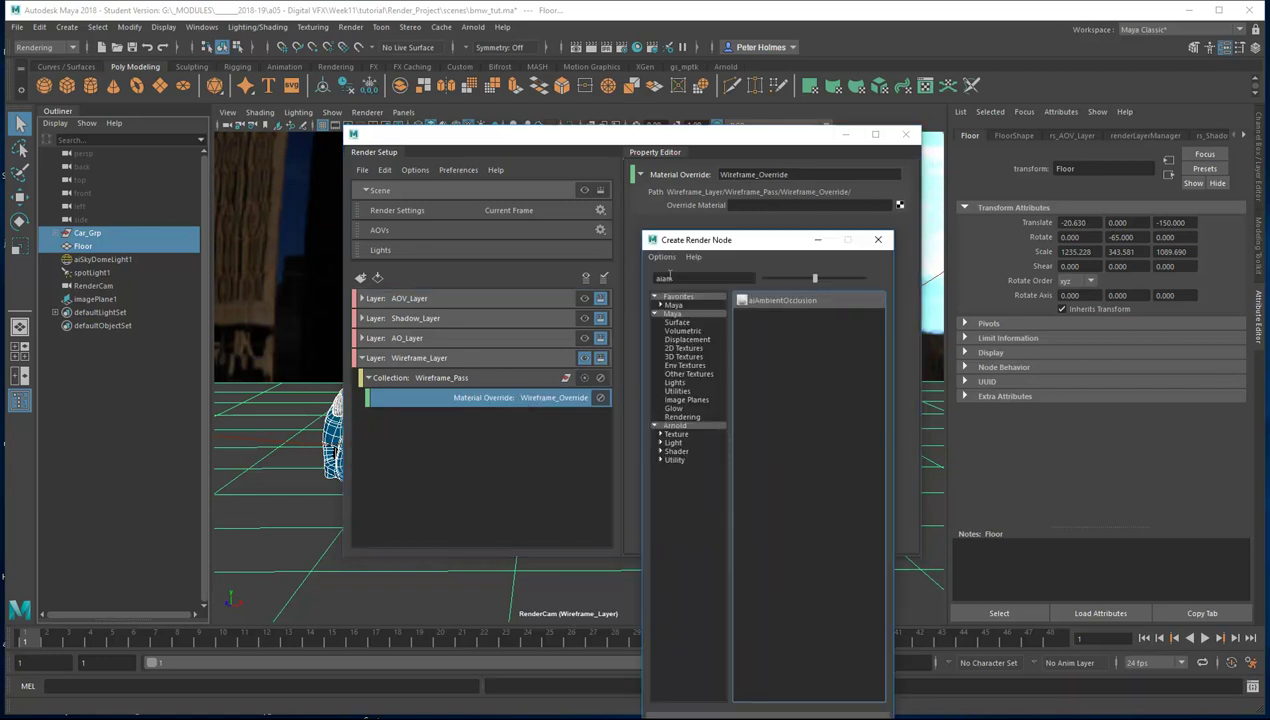
left_click_drag(664, 278, 769, 289)
type("aiwir")
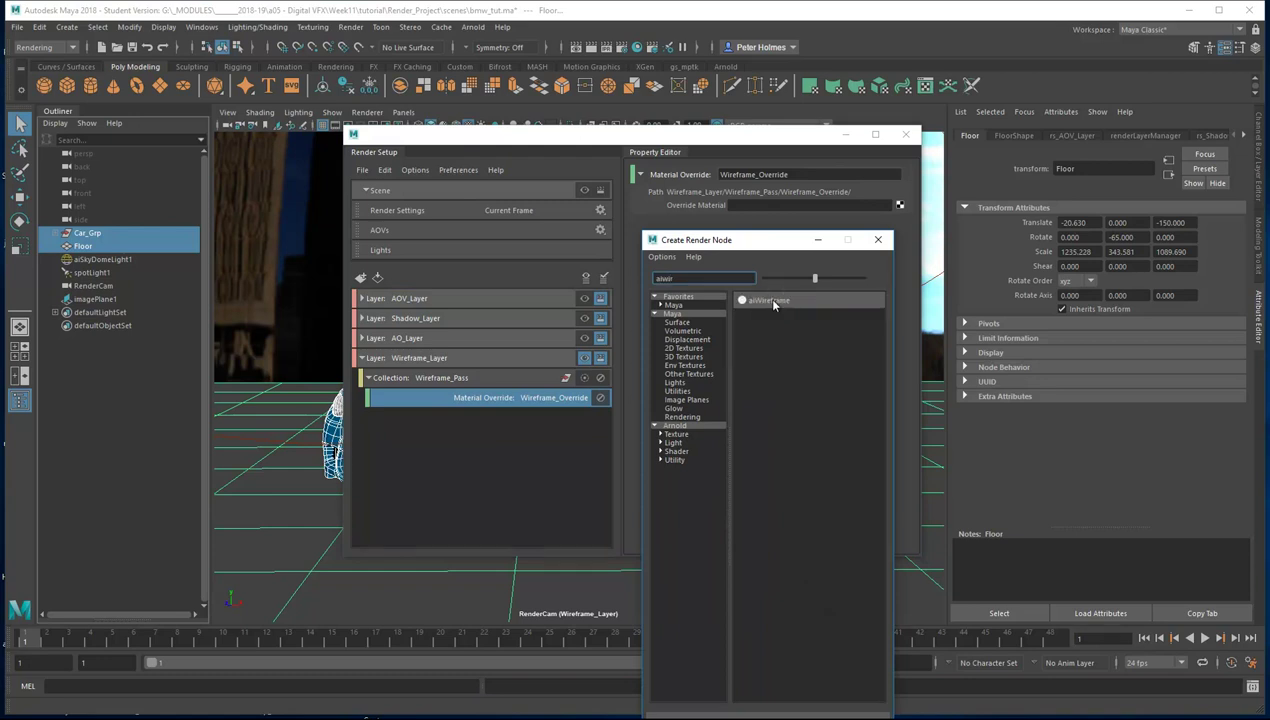
left_click(775, 302)
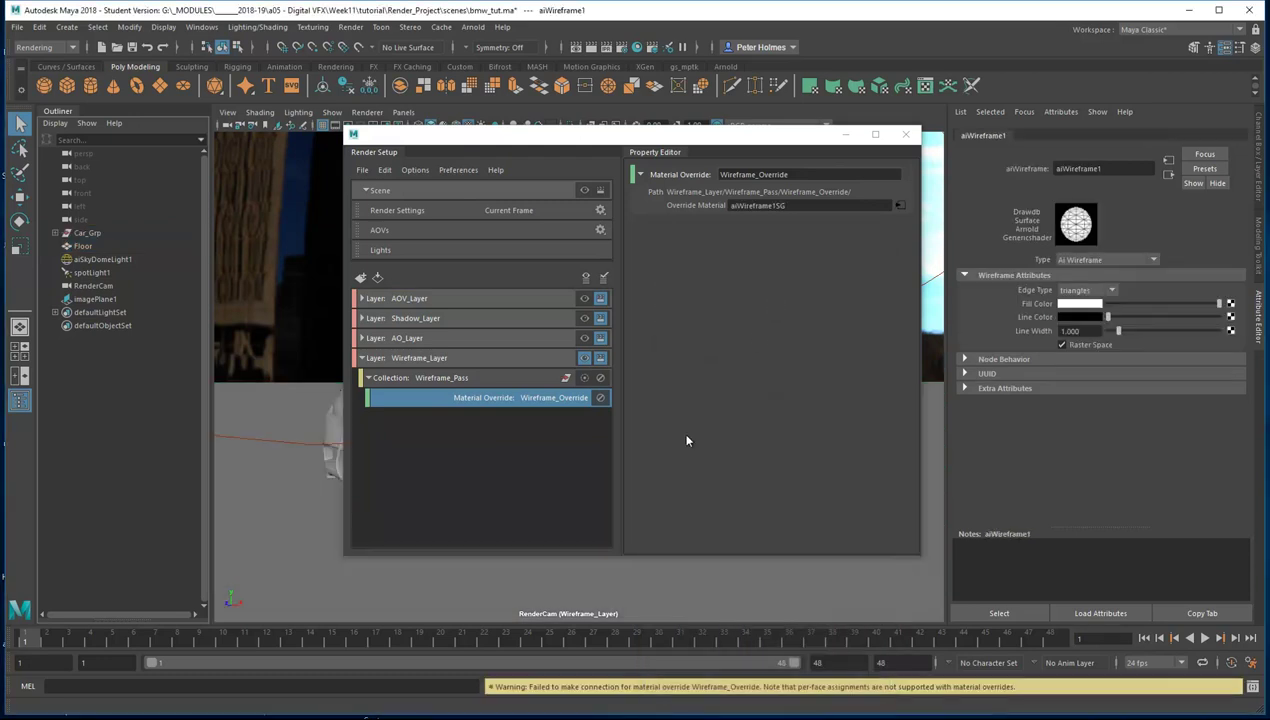
Step: Close the render setup and render Wireframe_Layer in the Arnold render view to check the wireframe on the car
left_click(906, 136)
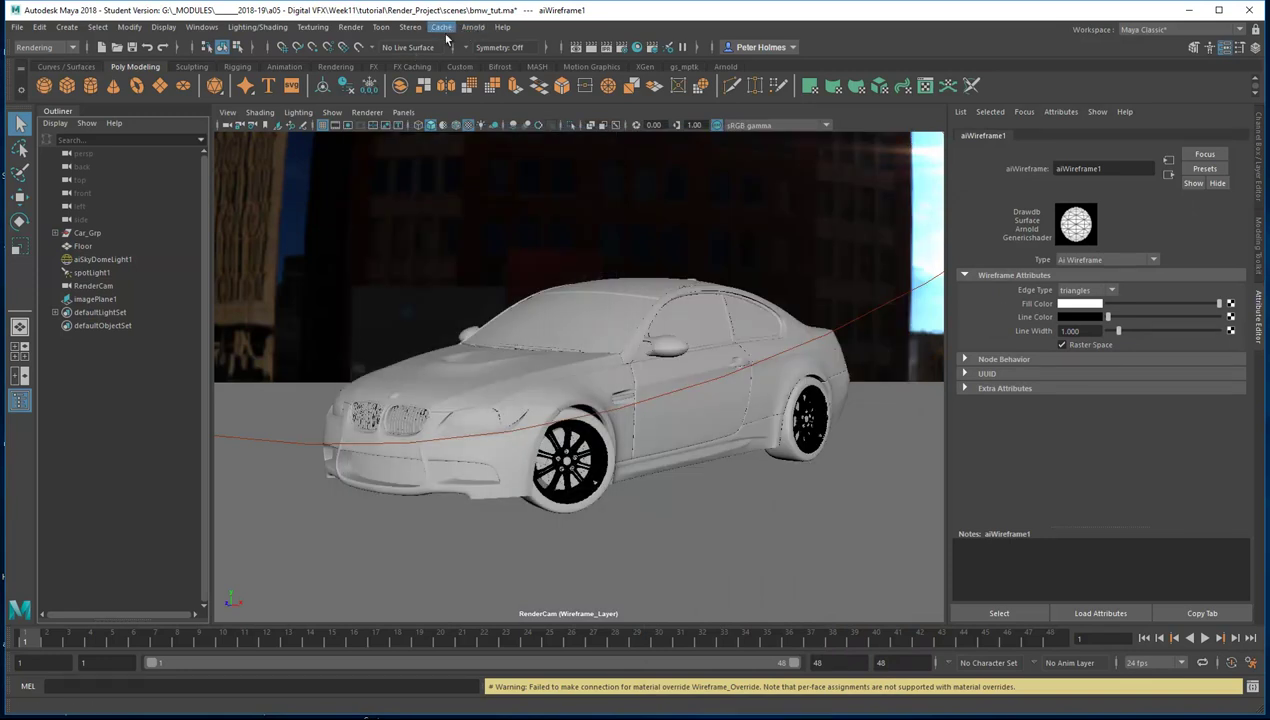
left_click(653, 48)
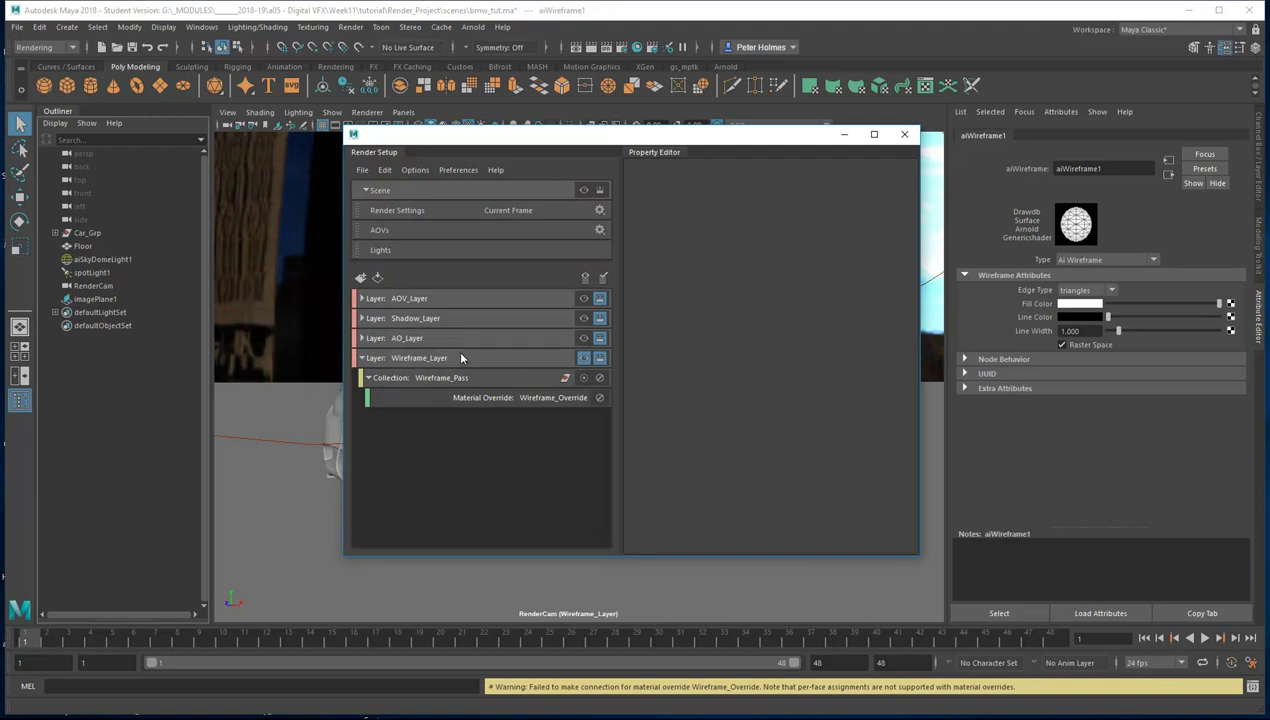
left_click(905, 134)
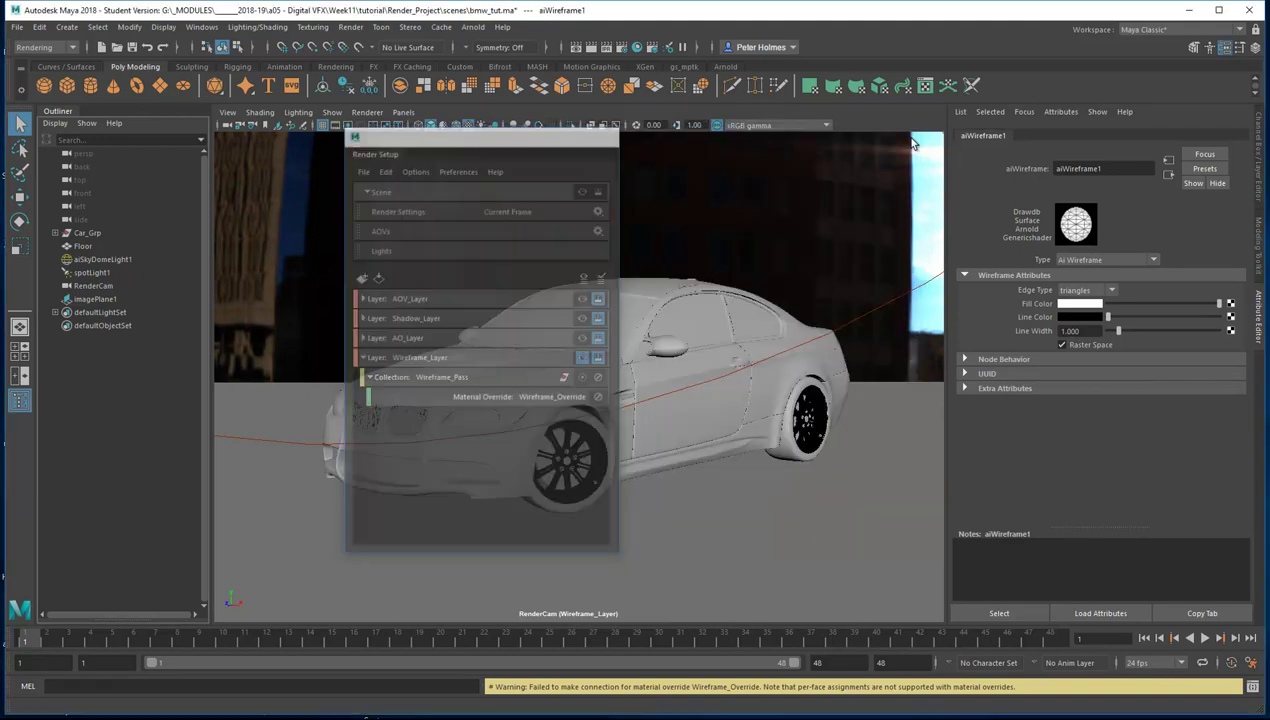
left_click(473, 27)
key("Escape")
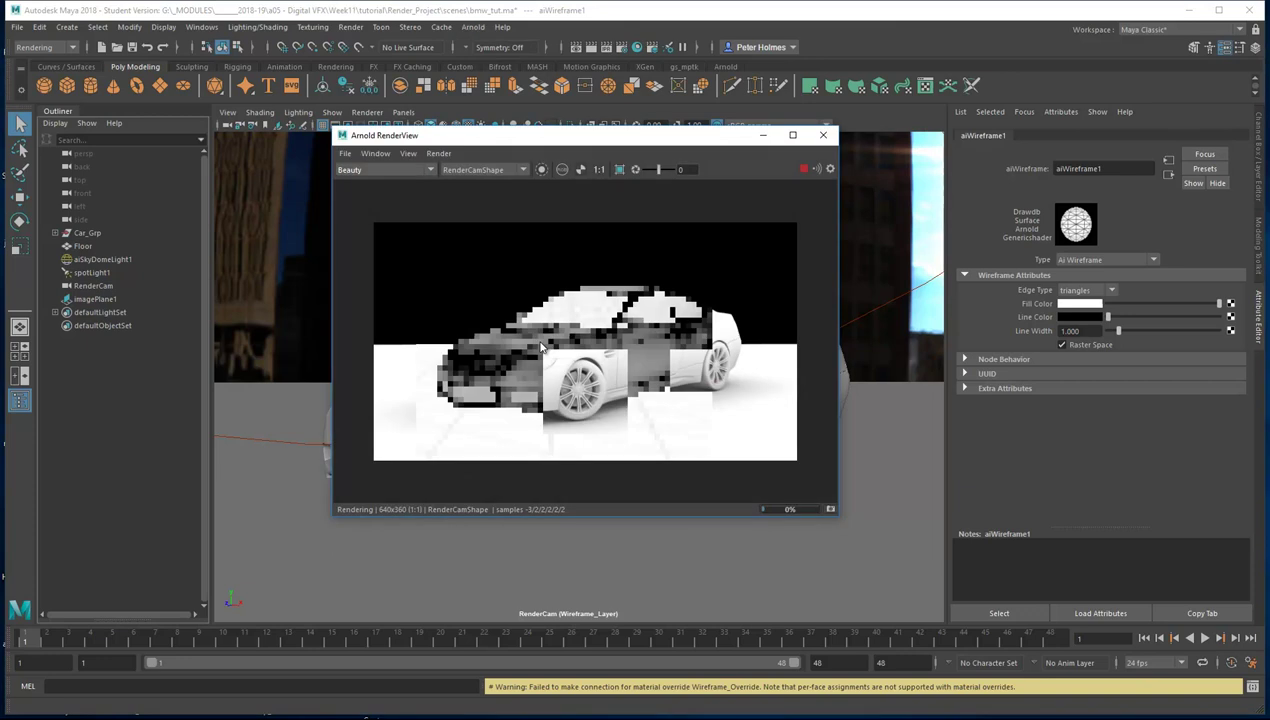
scroll(601, 326, "up", 2)
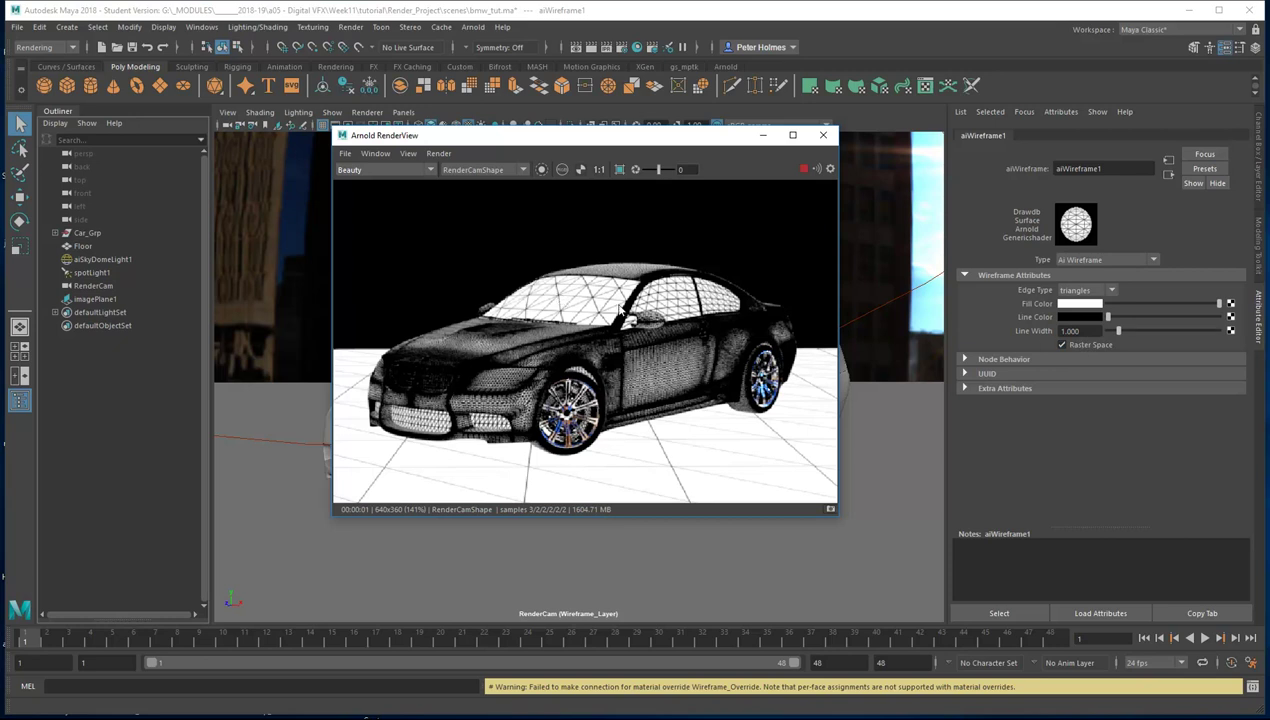
Step: Configure the aiWireframe shader with the polygons edge type, a black fill colour and an orange line colour
left_click(1081, 292)
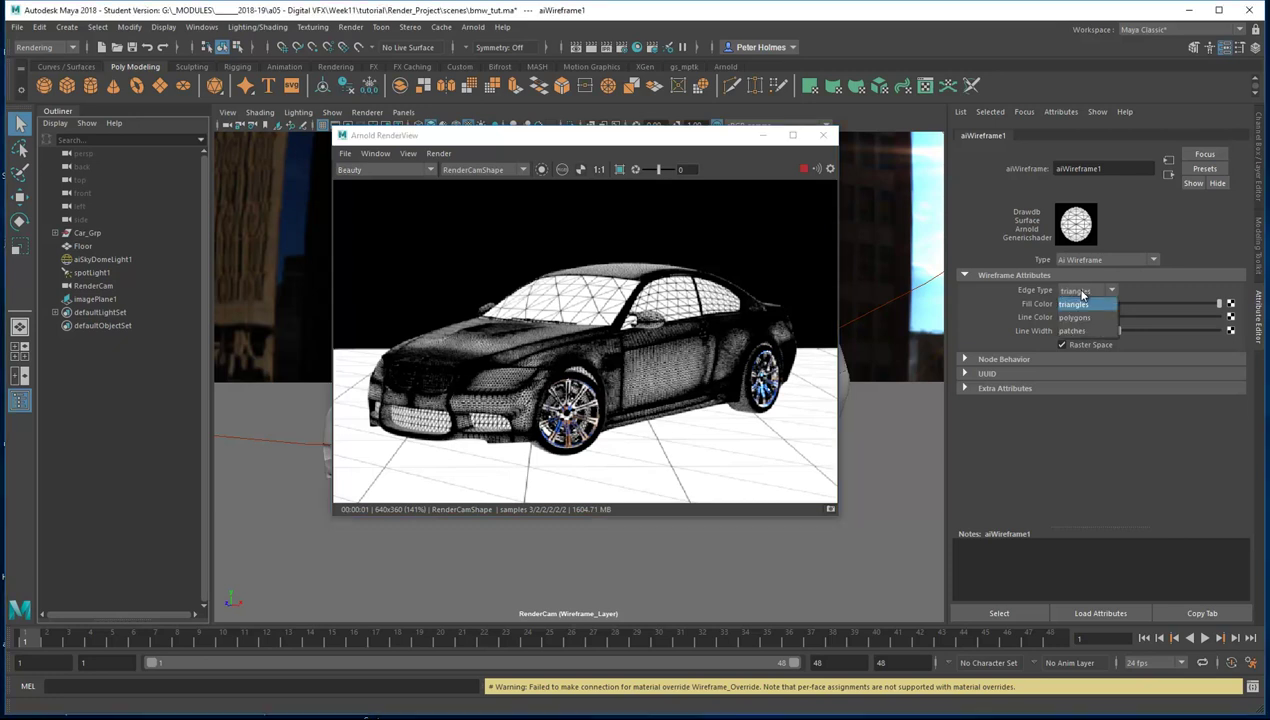
left_click(1074, 317)
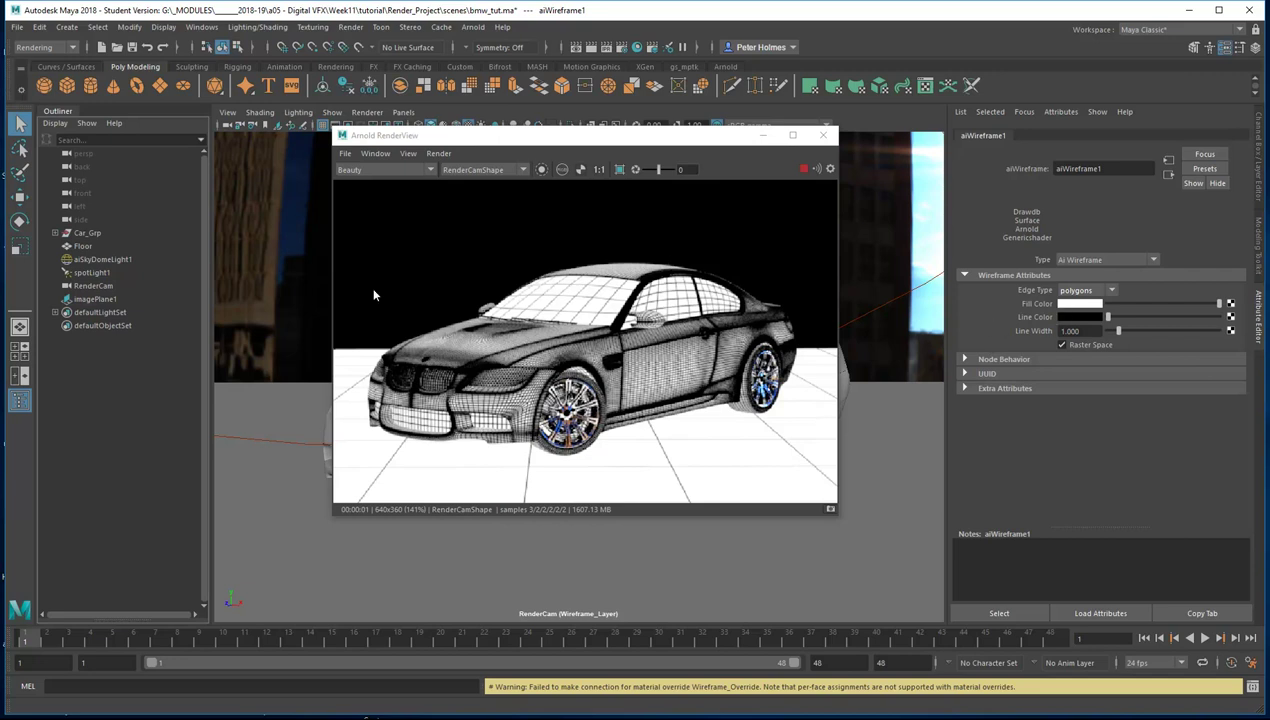
left_click(1073, 308)
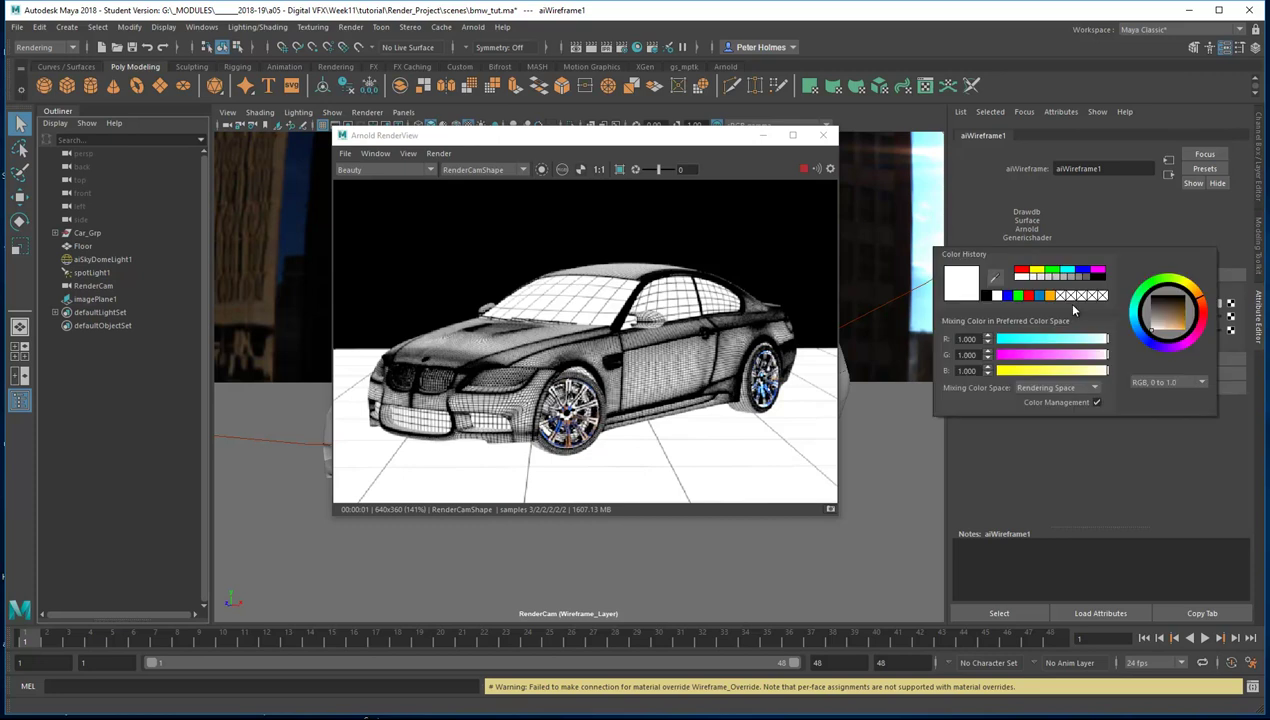
left_click(988, 296)
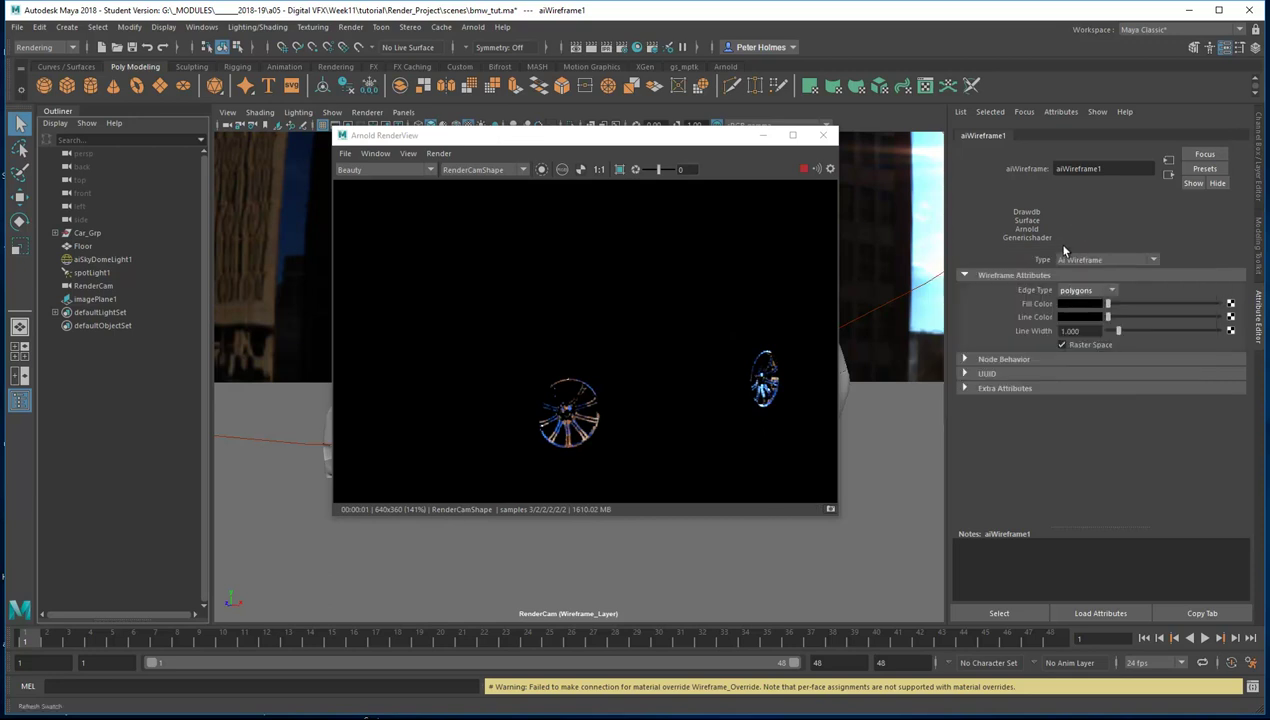
left_click(1063, 317)
left_click(1050, 313)
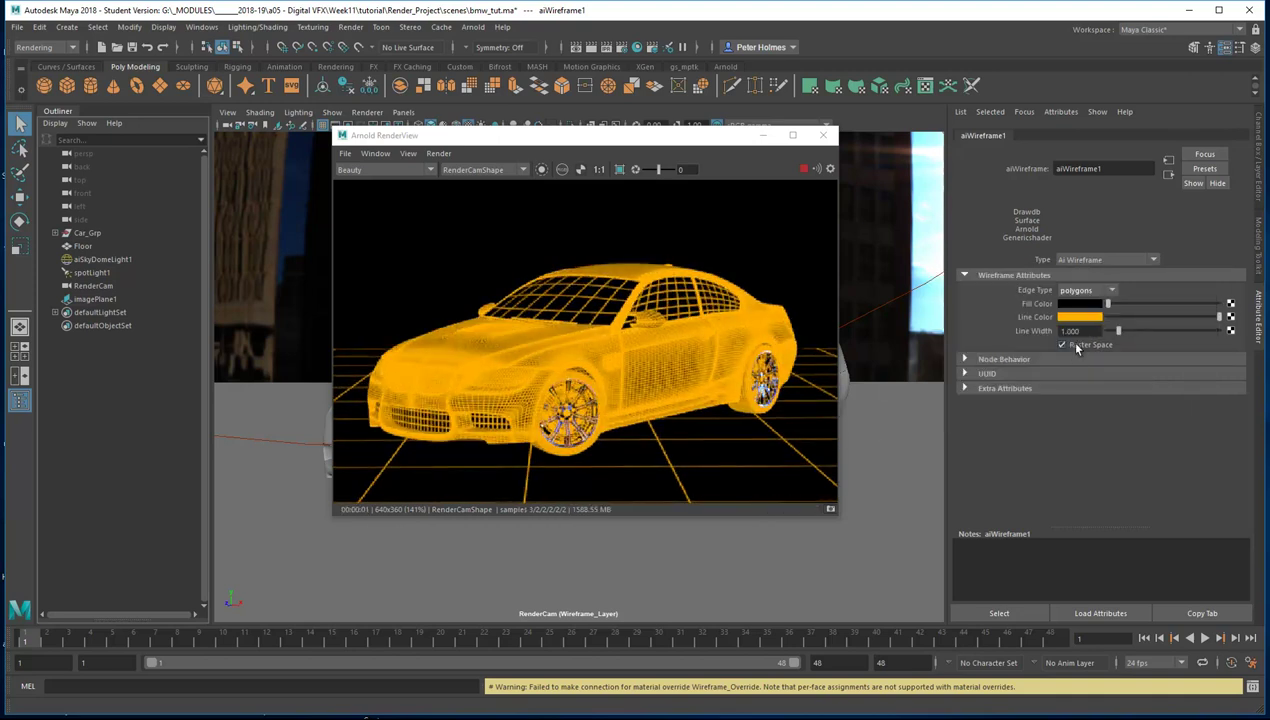
Step: Set the wireframe line width to 0.5, inspect the updated render around the front wheel, and close the render view
double_click(1070, 331)
type("0.5")
key("Return")
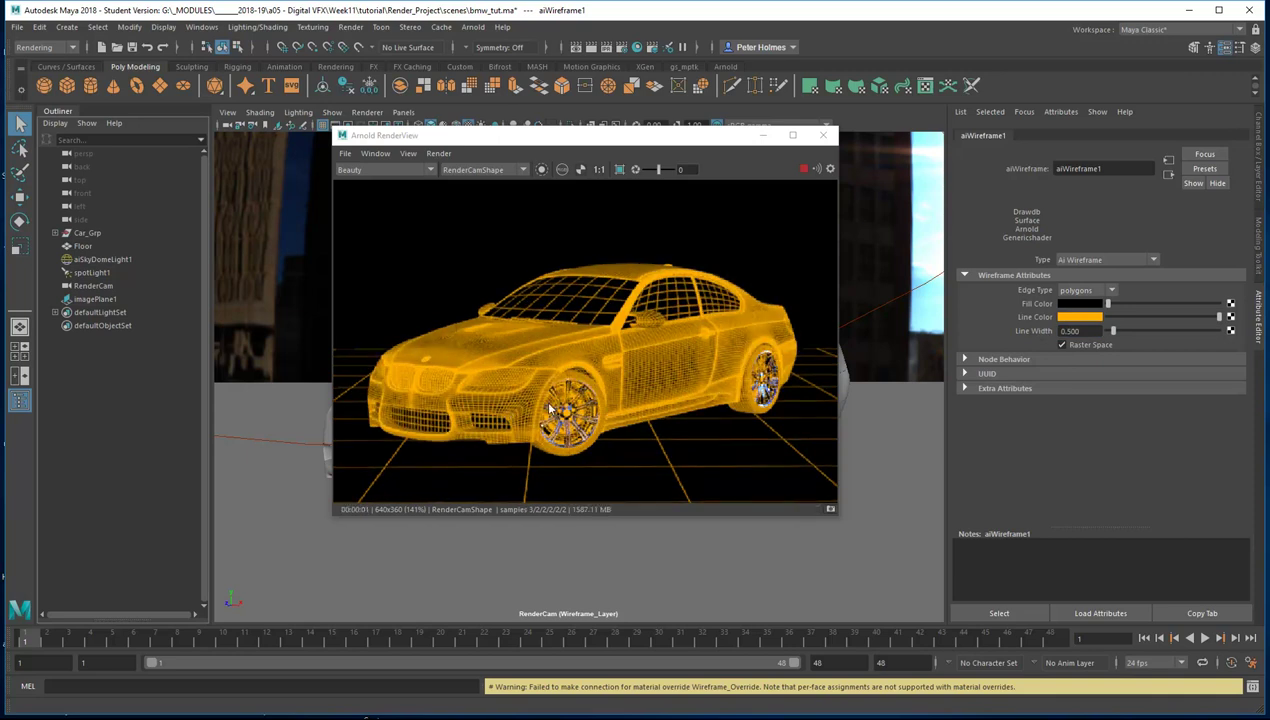
scroll(545, 399, "up", 3)
scroll(505, 312, "down", 1)
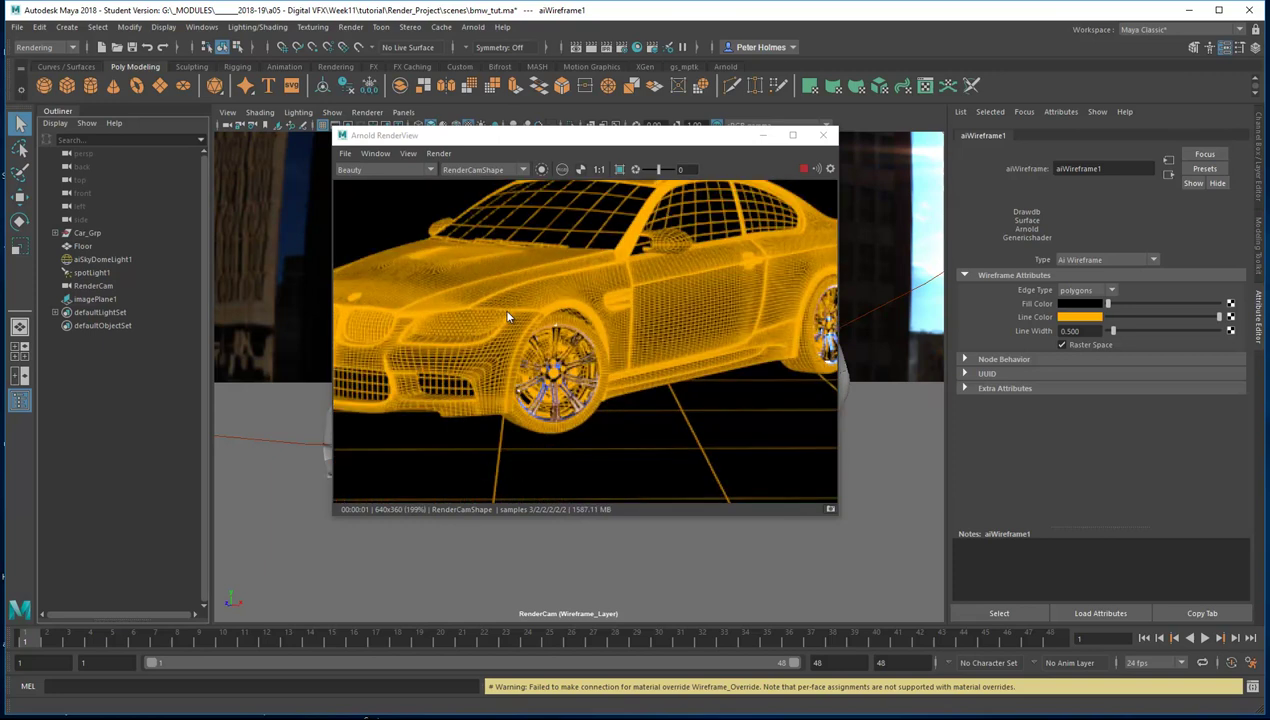
scroll(576, 333, "down", 3)
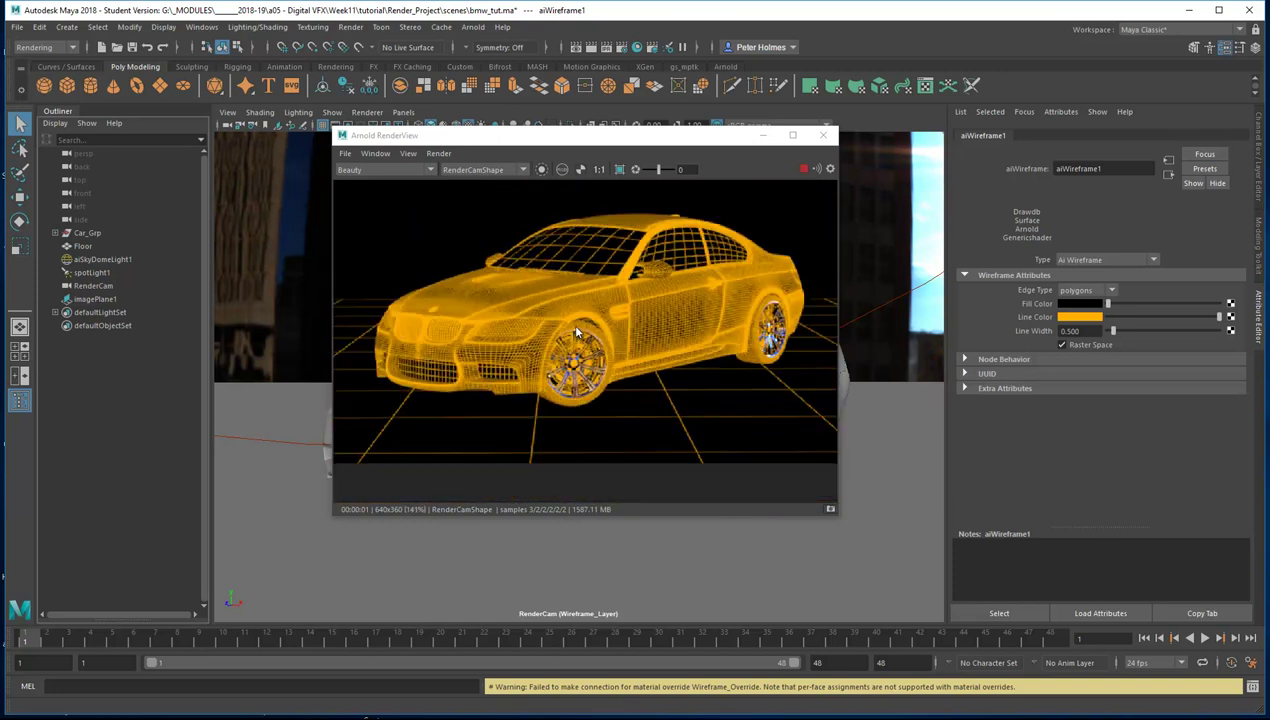
scroll(576, 333, "up", 4)
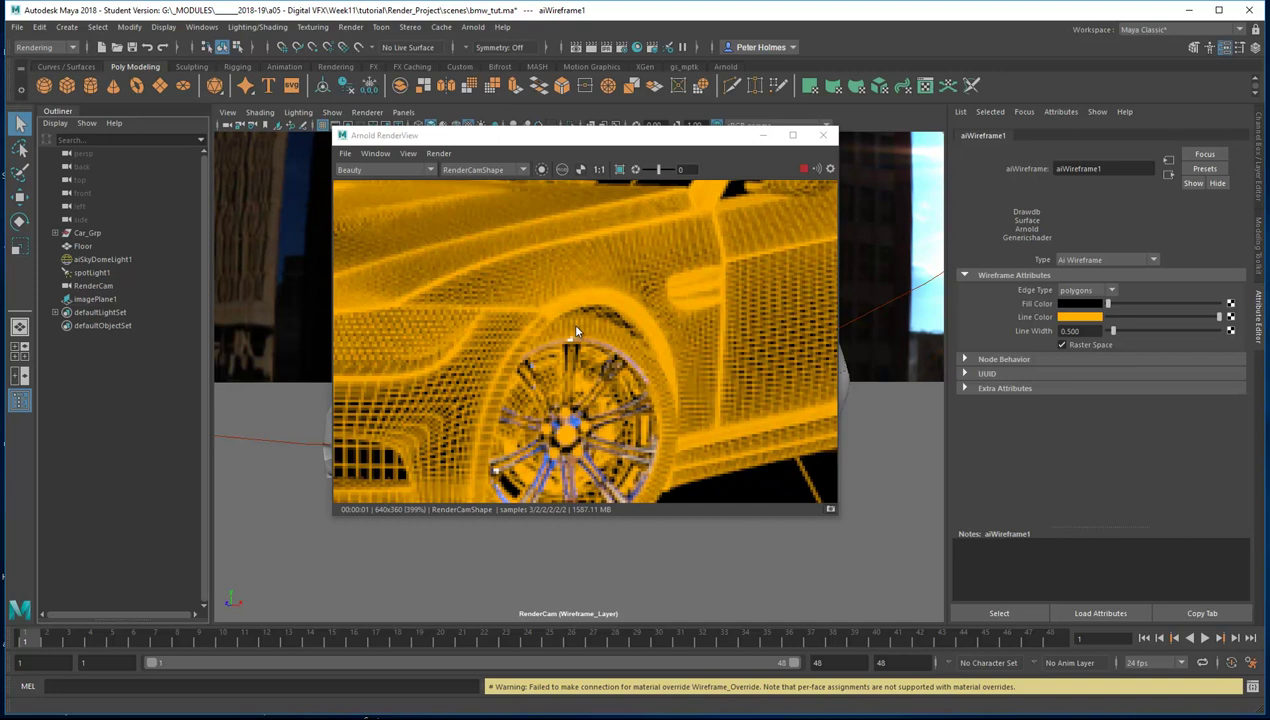
scroll(576, 333, "down", 3)
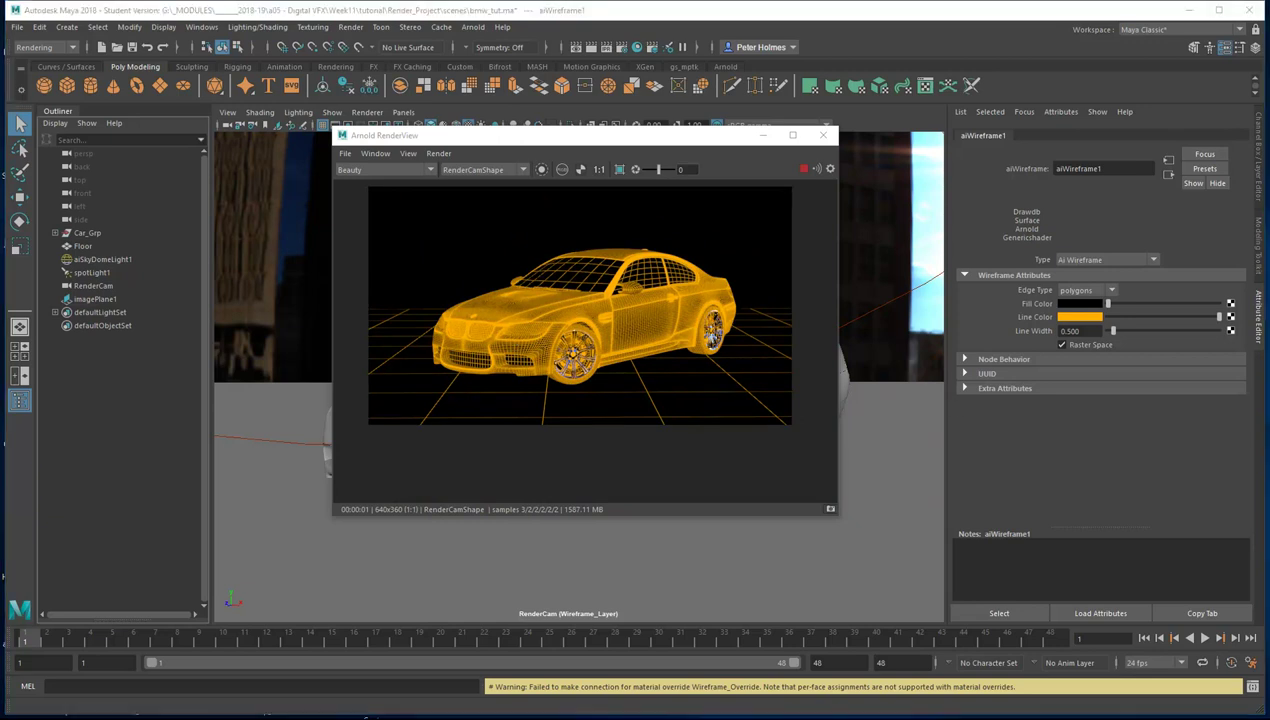
left_click(823, 135)
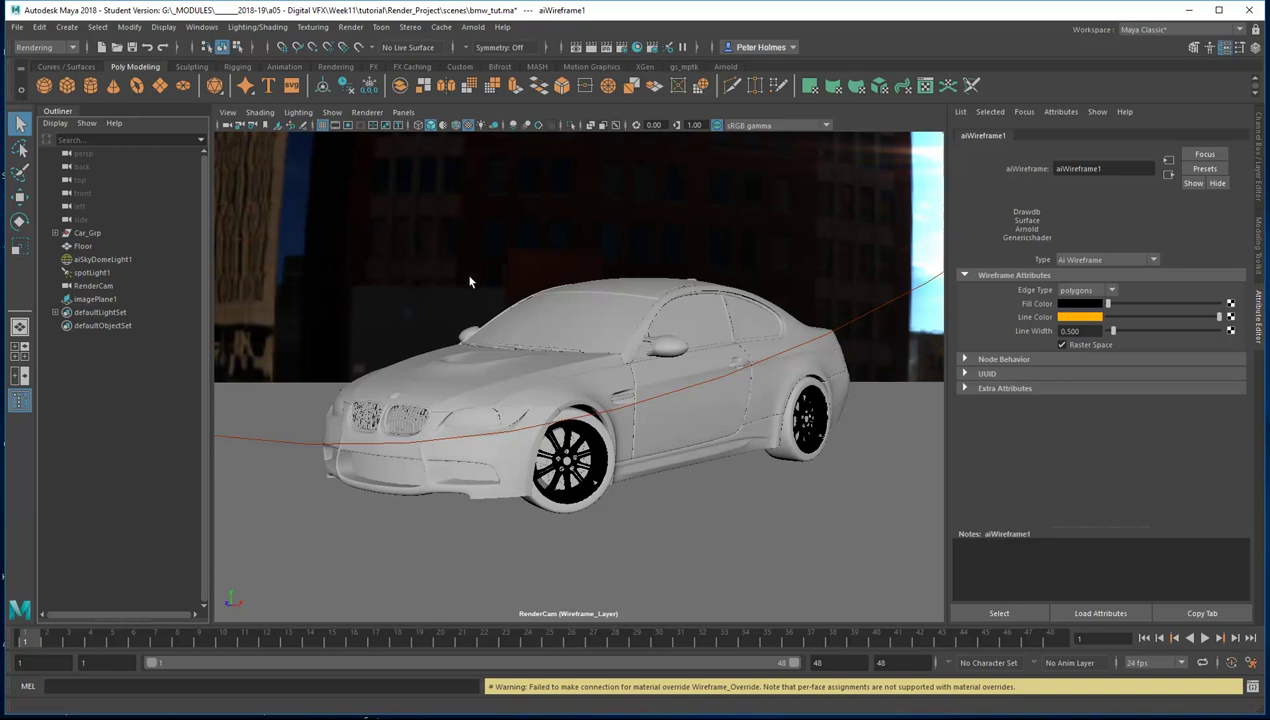
Step: Reopen the render setup and create a render layer named Car_Alpha_Layer
left_click(644, 51)
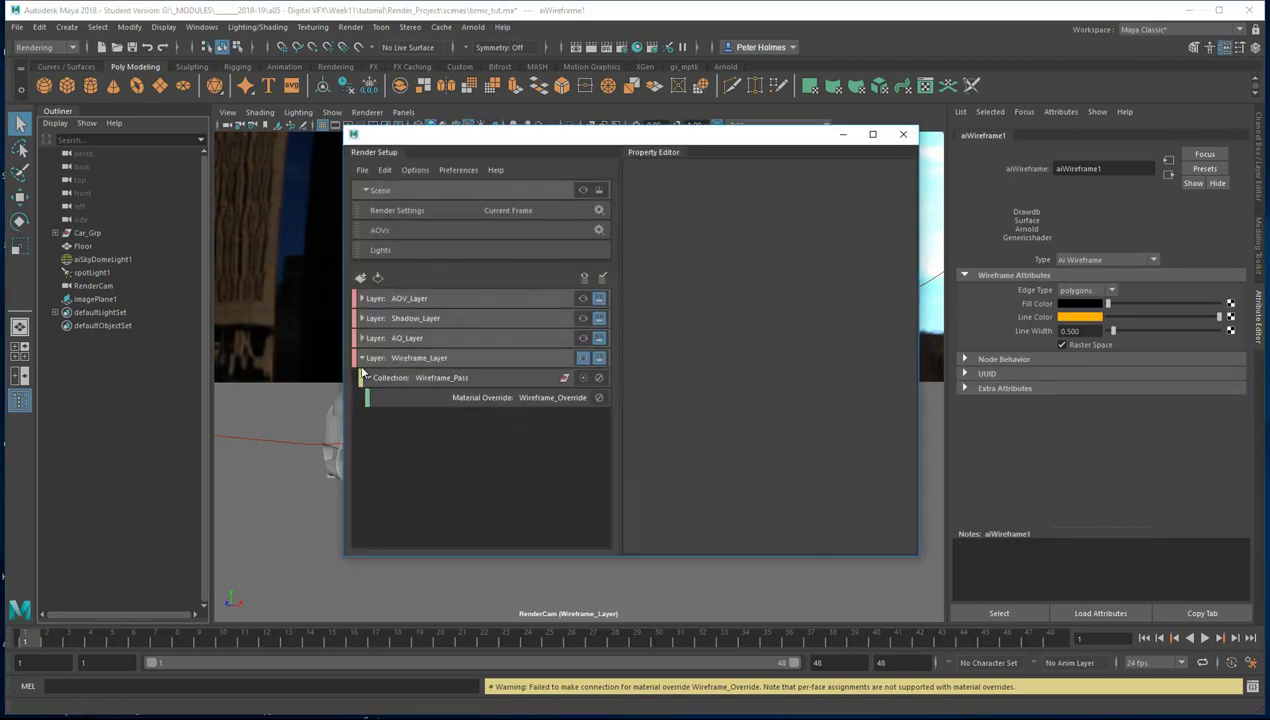
left_click(362, 358)
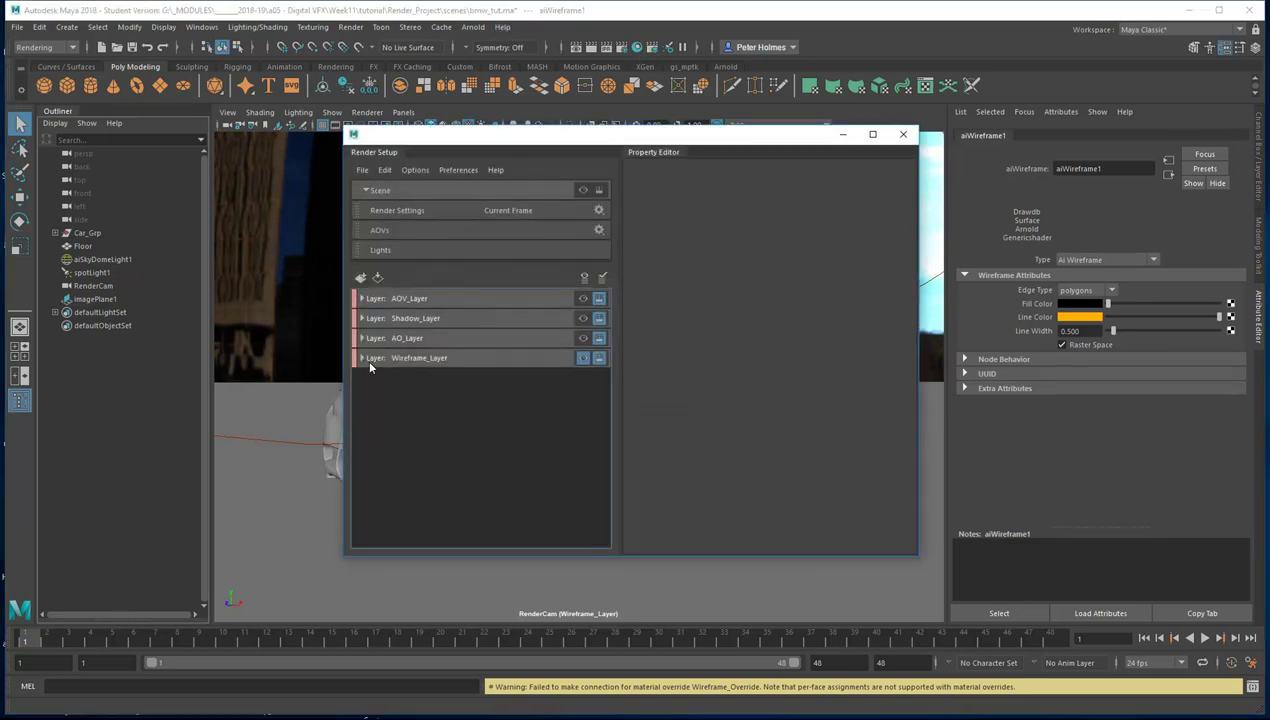
left_click(361, 278)
type("c")
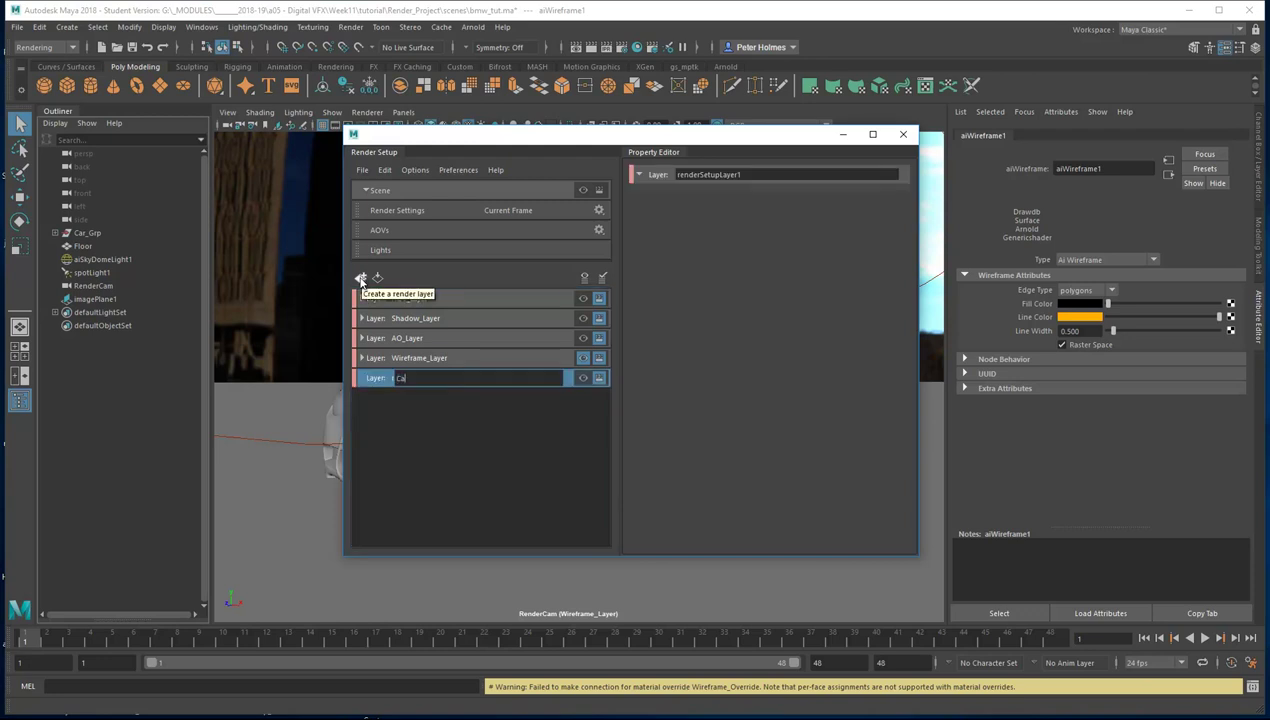
type("ar_Alpha_Layer")
key("Return")
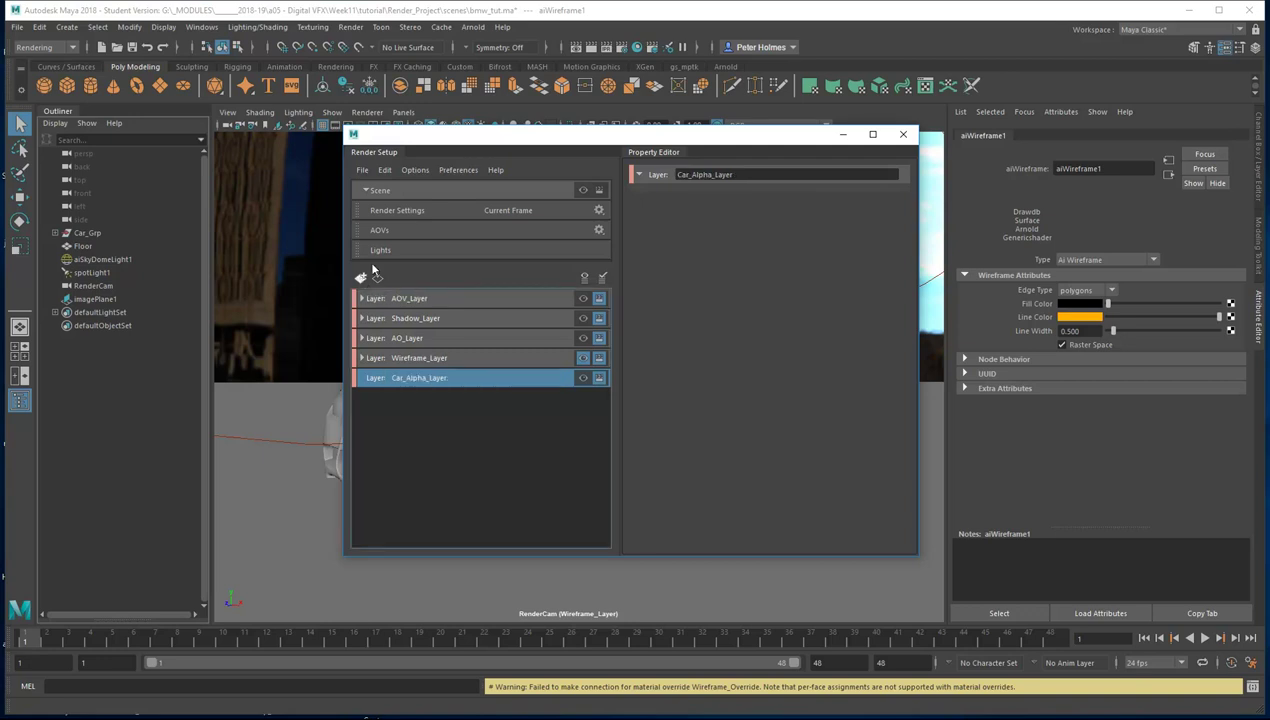
Step: Create a collection named Car_Alpha_pass in Car_Alpha_Layer and add Car_Grp to it
right_click(418, 379)
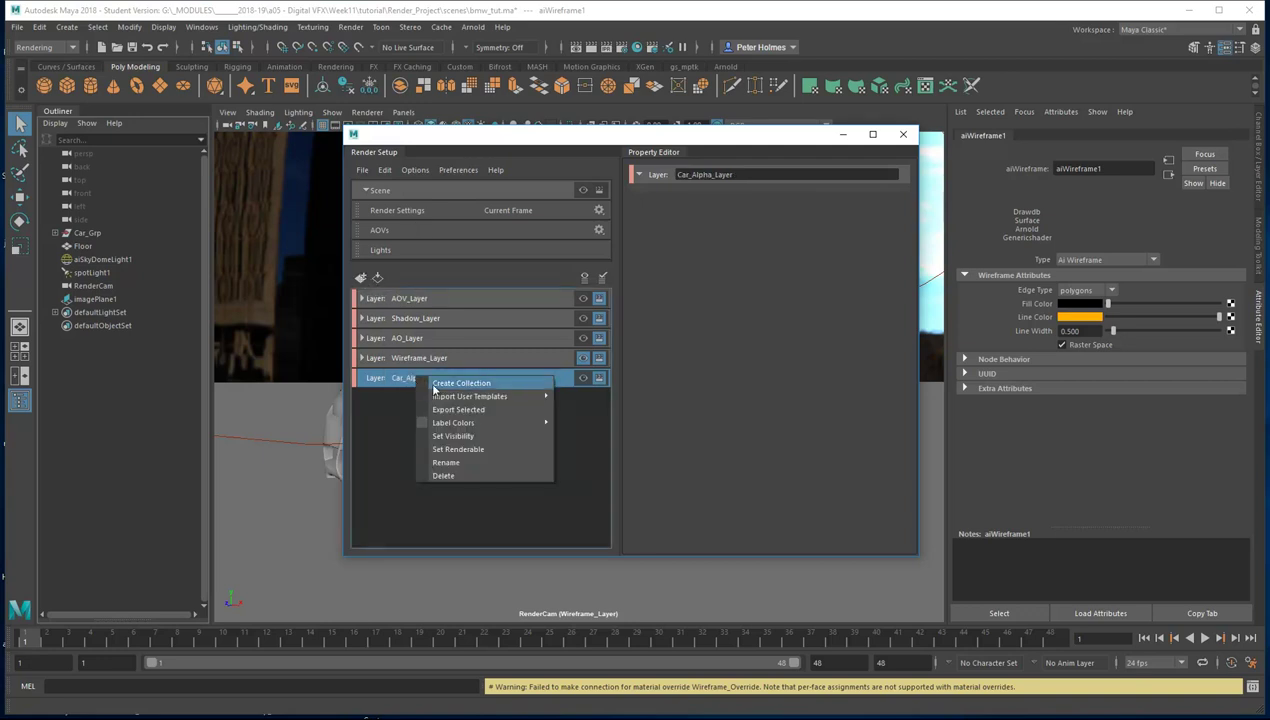
left_click(470, 384)
type("CAr_Alpha_pass")
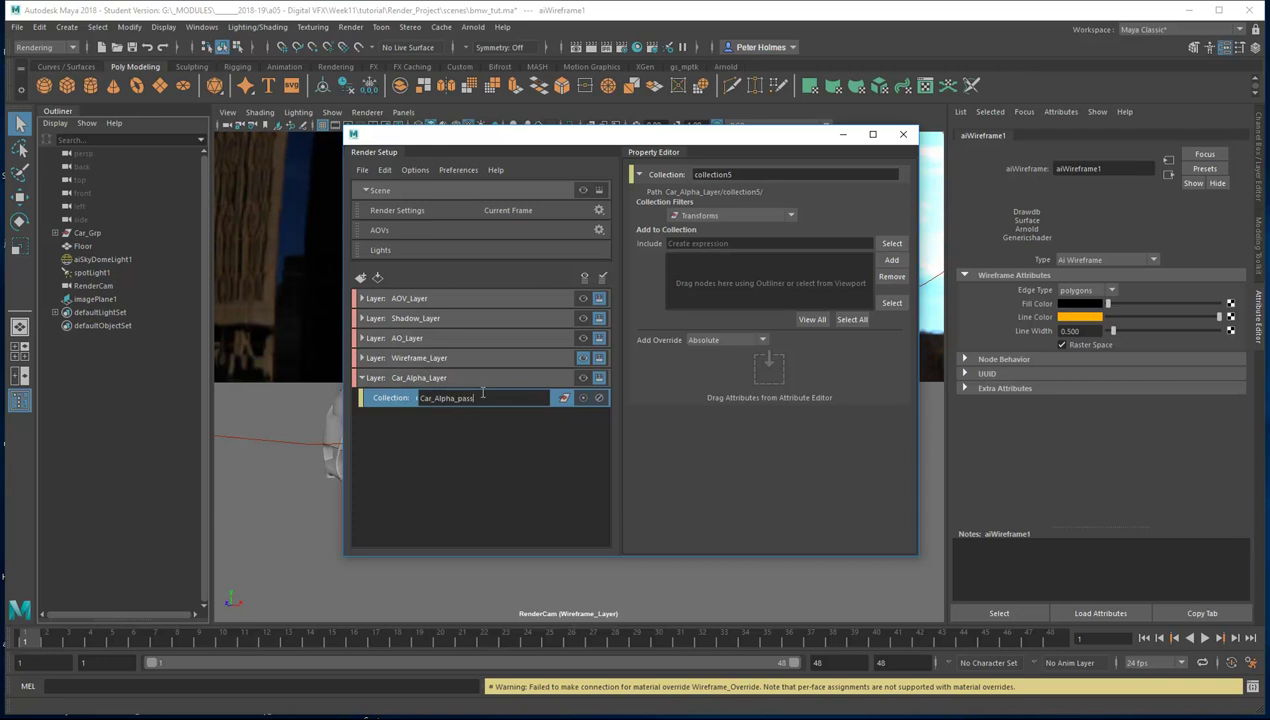
key("Return")
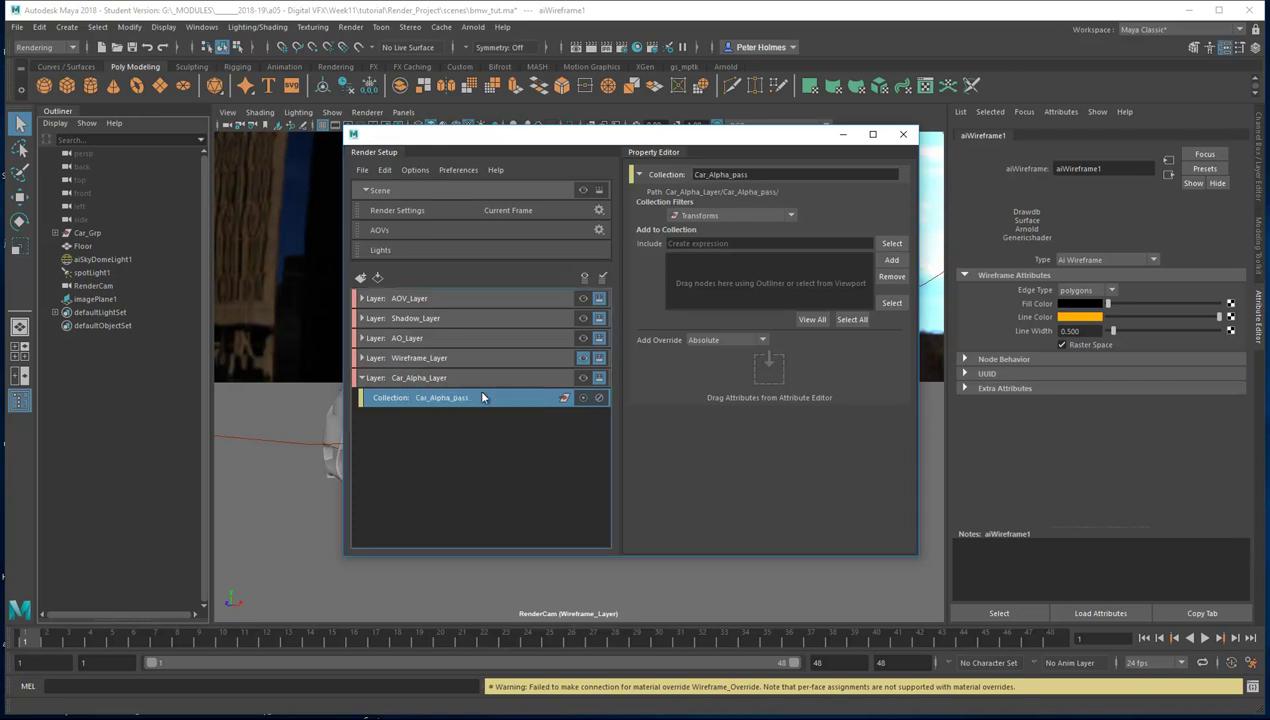
left_click(87, 232)
left_click(891, 259)
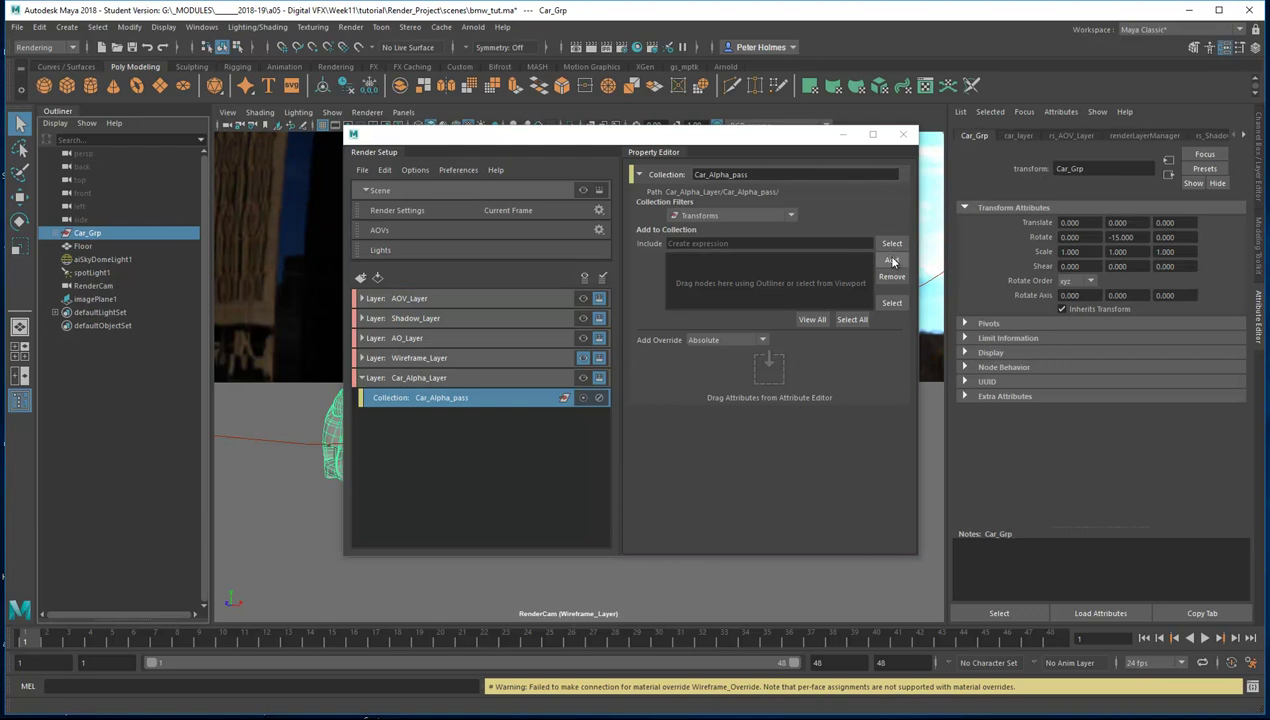
Step: Create a material override named Car_Alpha_Override on the Car_Alpha_pass collection
right_click(462, 399)
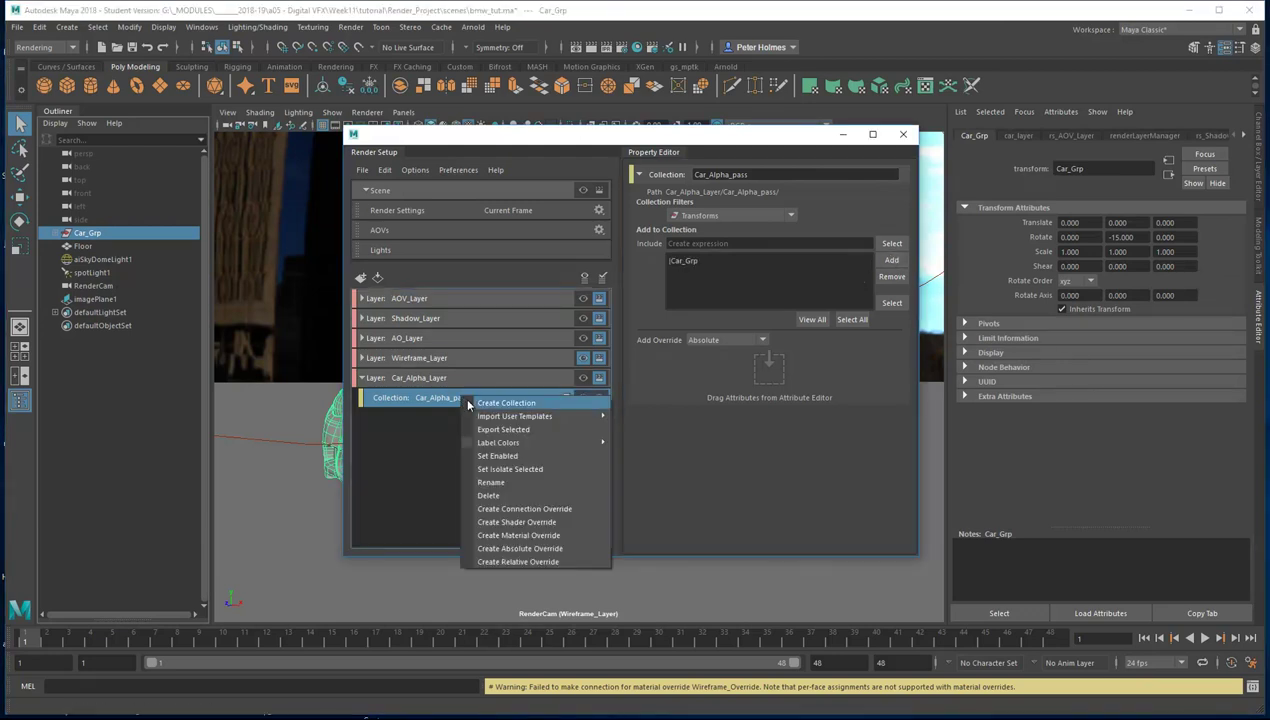
left_click(505, 543)
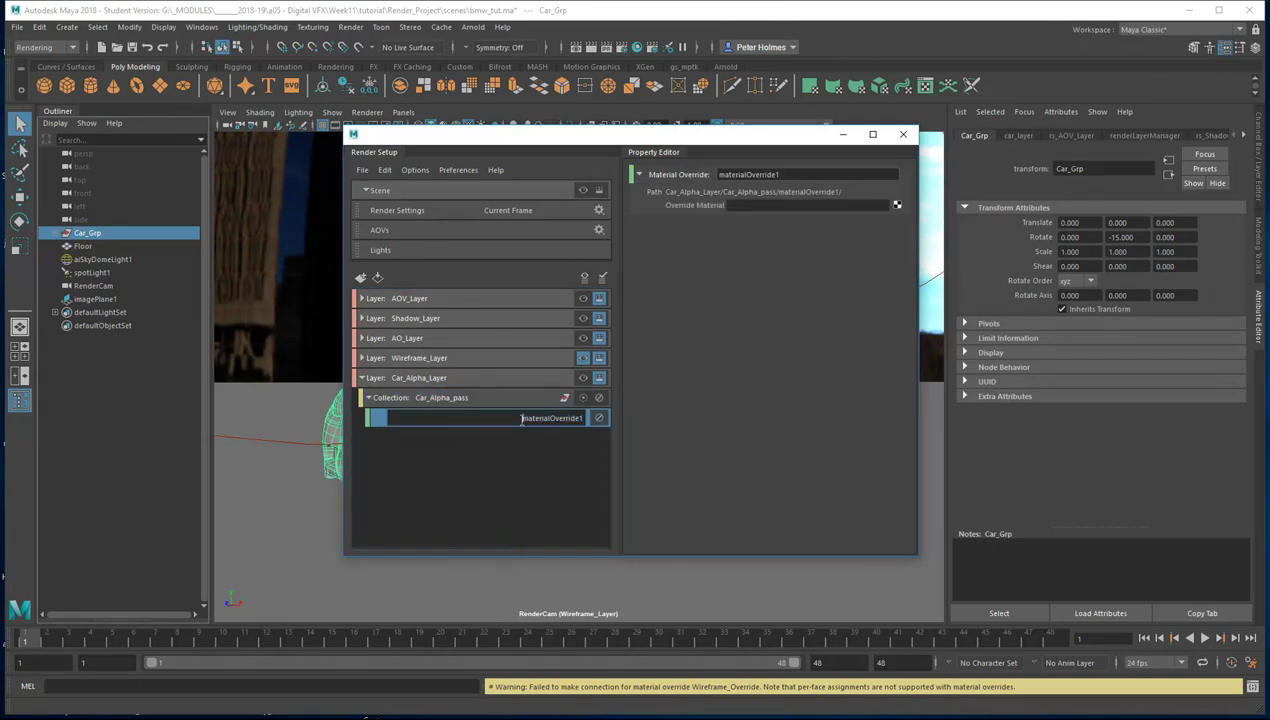
type("Car_Alpha_")
key("Delete")
key("Delete")
key("Delete")
key("Delete")
key("Delete")
key("Delete")
key("Delete")
key("Delete")
key("BackSpace")
key("Return")
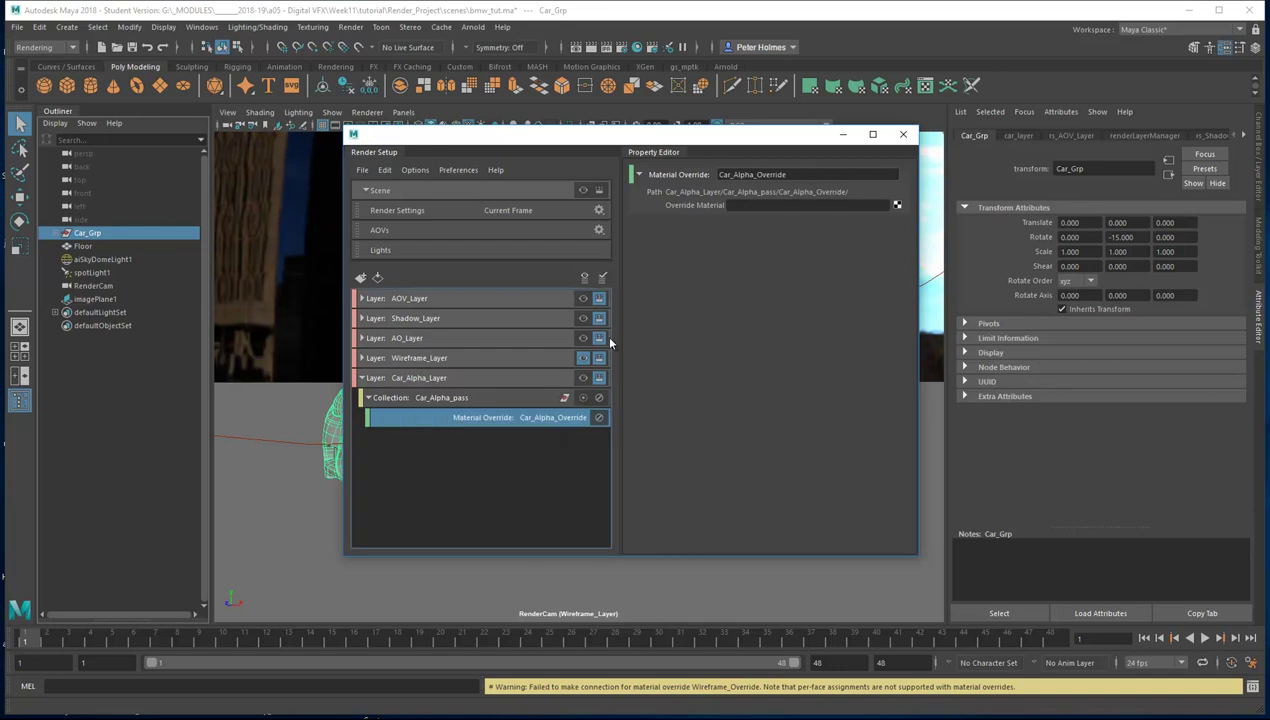
Step: Assign a new Surface Shader as the override material of Car_Alpha_Override
left_click(897, 205)
left_click(705, 278)
type("aiwirsur")
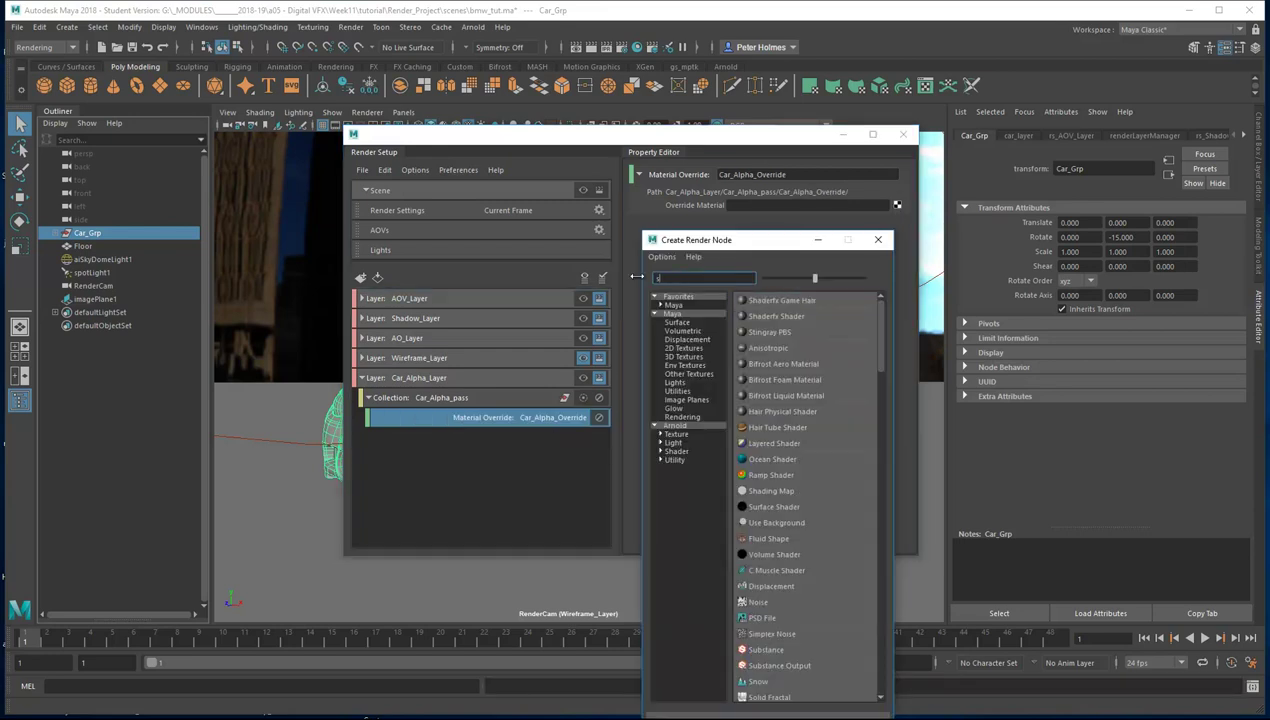
left_click(760, 300)
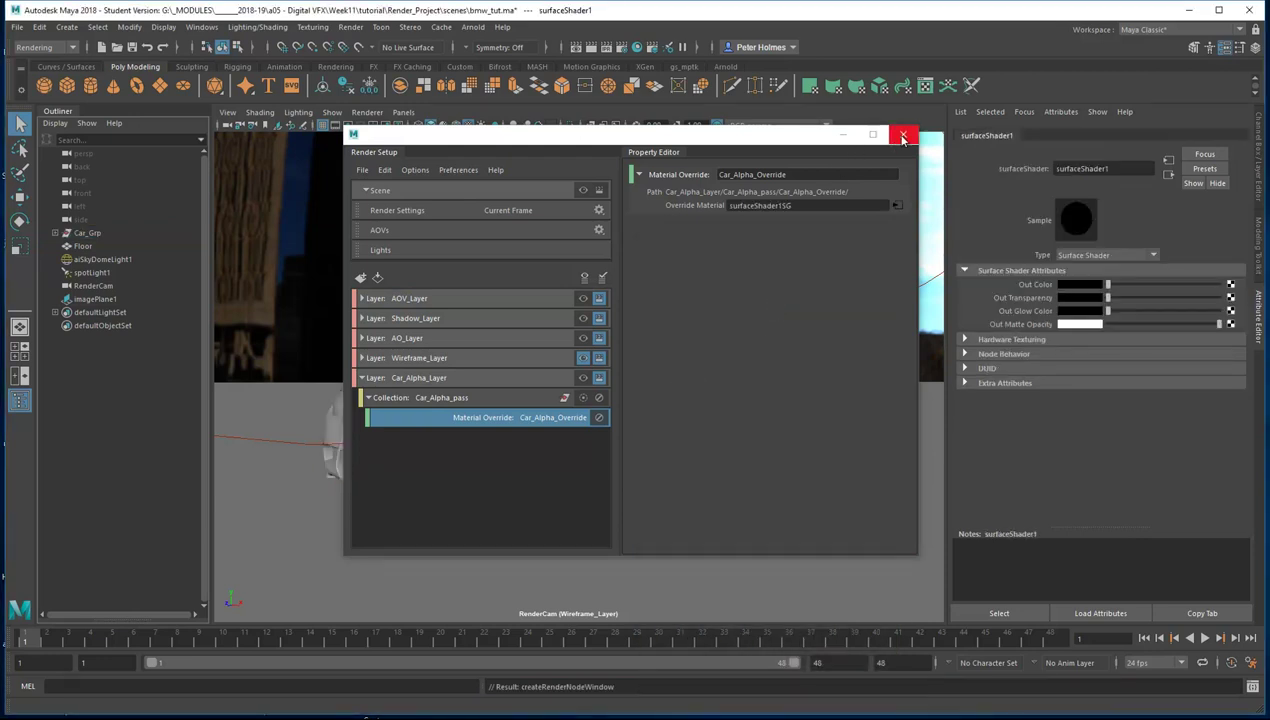
Step: Make Car_Alpha_Layer visible, render it in the Arnold render view, check the car's alpha channel, and close the render view
left_click(582, 377)
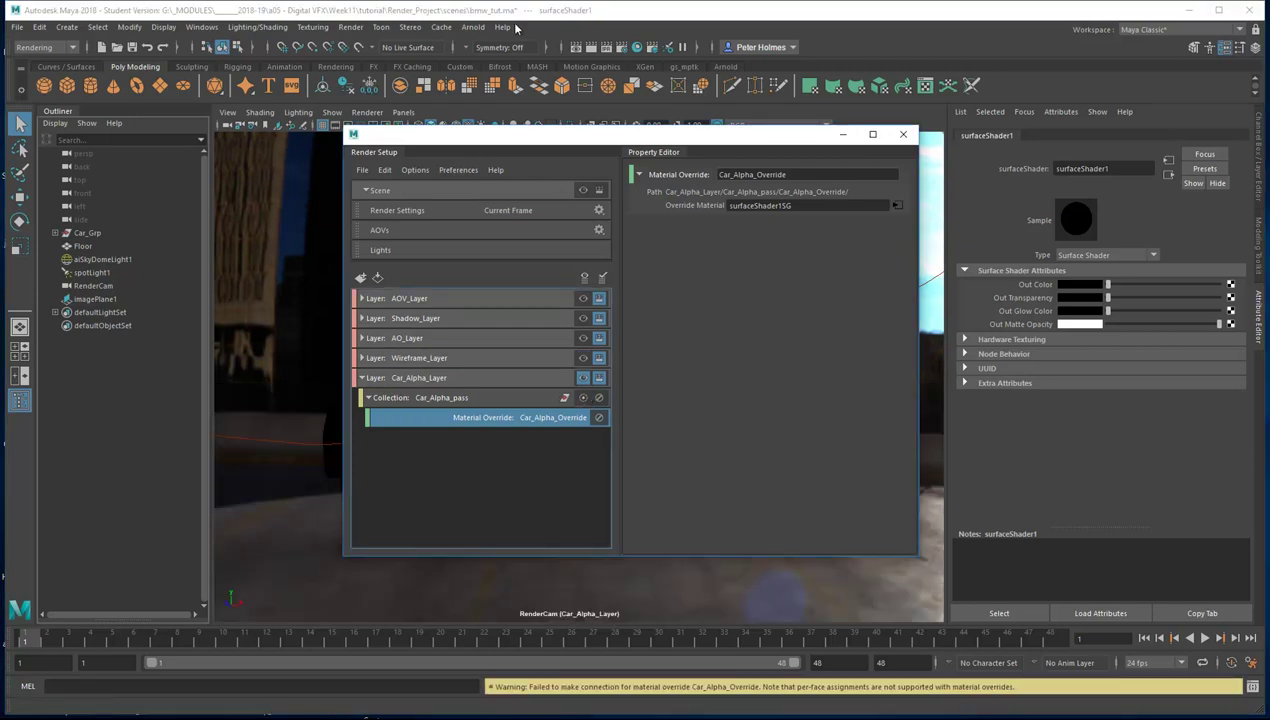
left_click(473, 27)
left_click(484, 51)
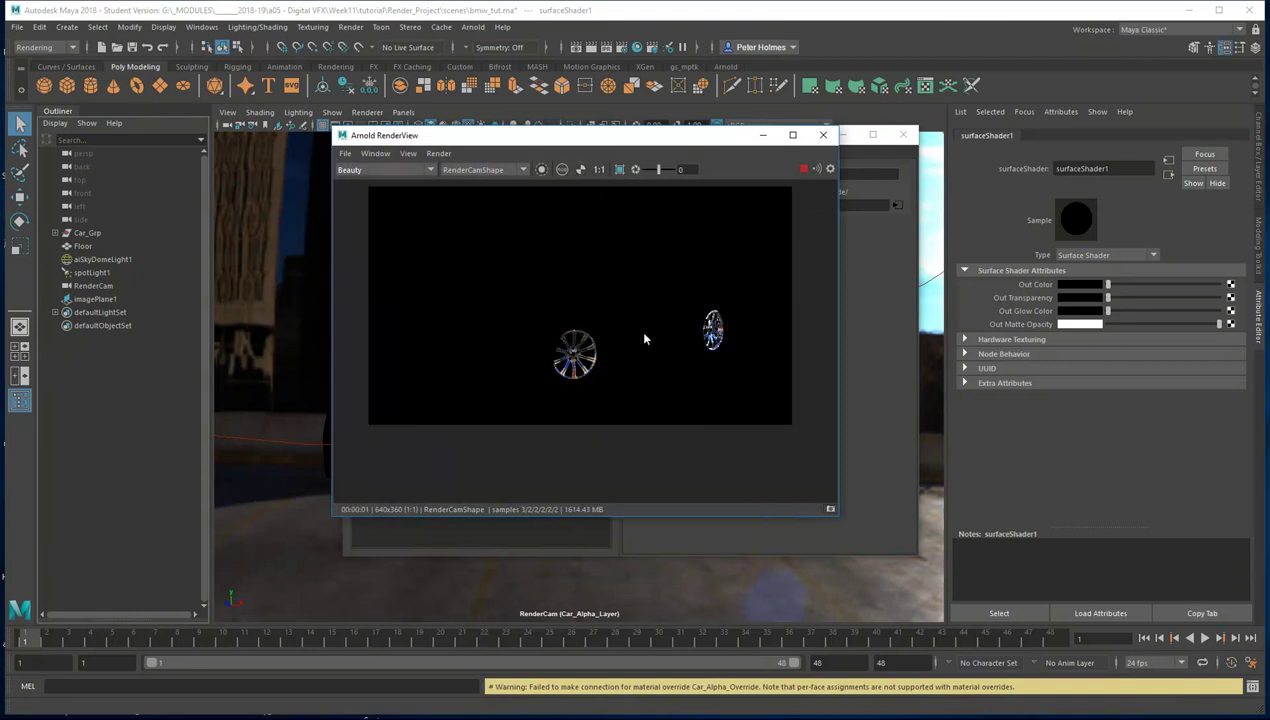
left_click(562, 169)
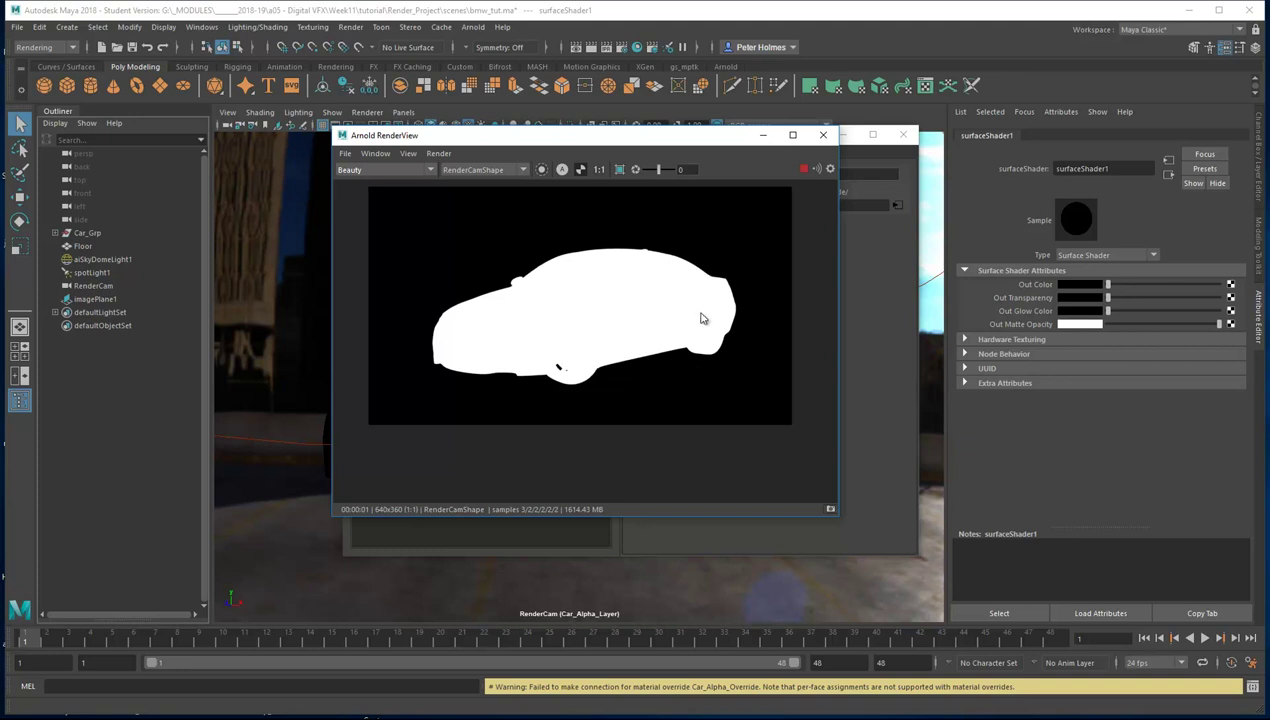
left_click(823, 134)
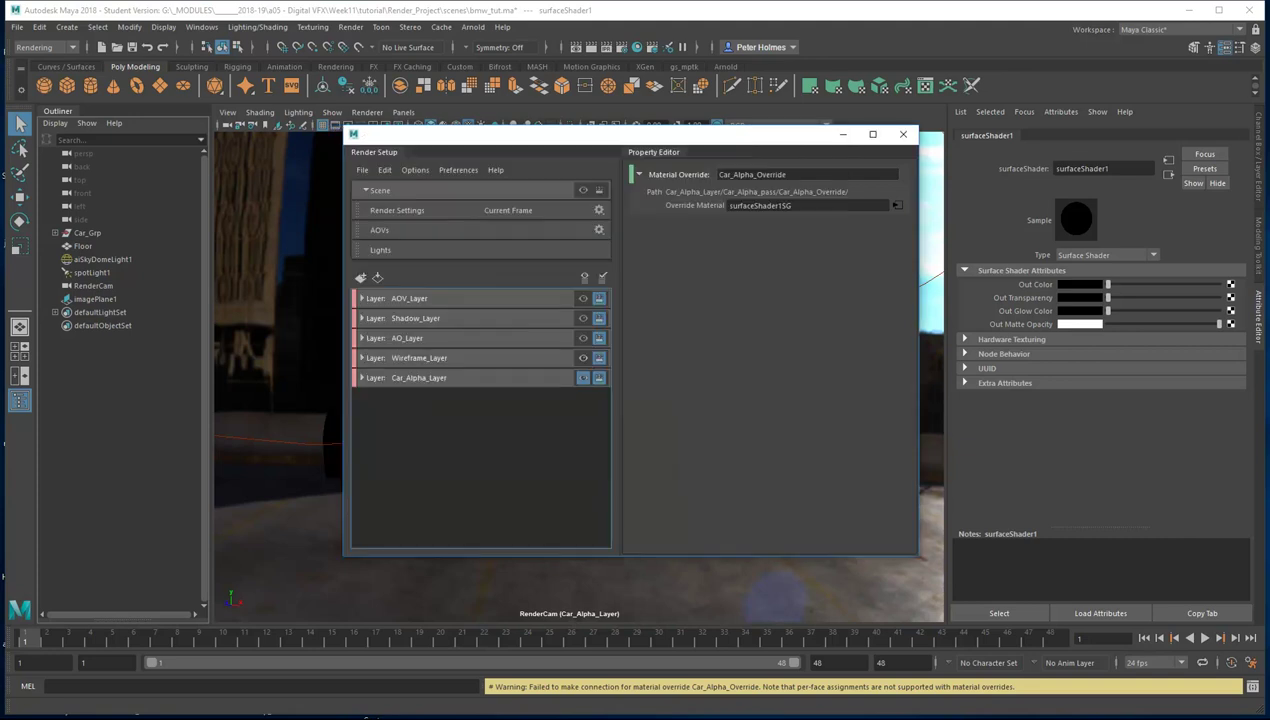